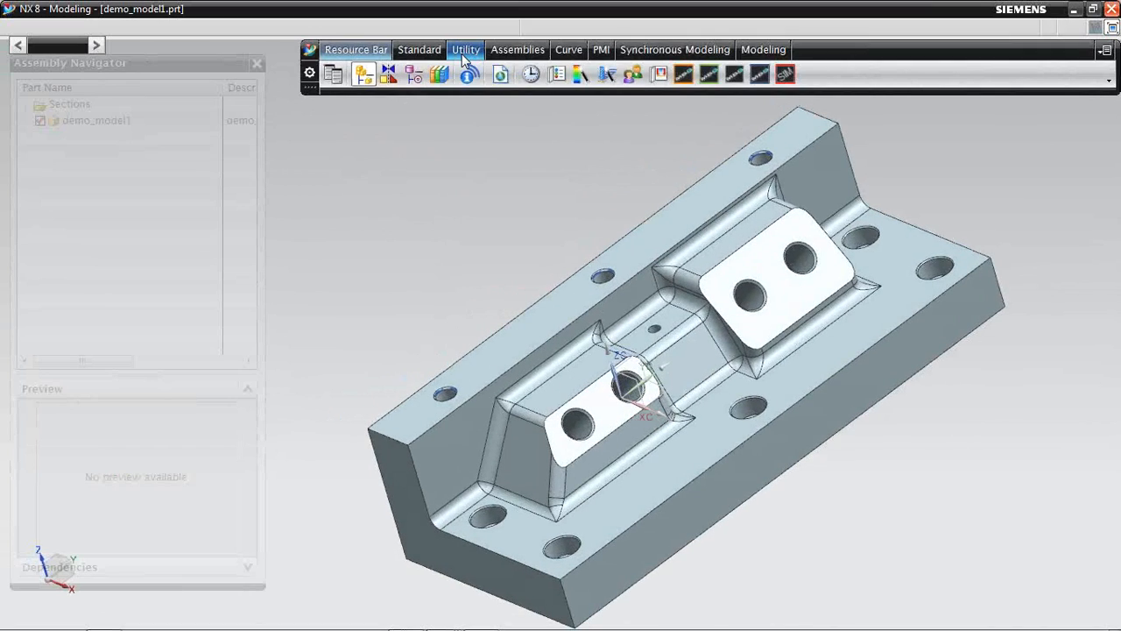
# Measure the lengths of the block's vertical corner edge, short bottom edge and long bottom edge with Measure Distance set to Length
pyautogui.click(465, 50)
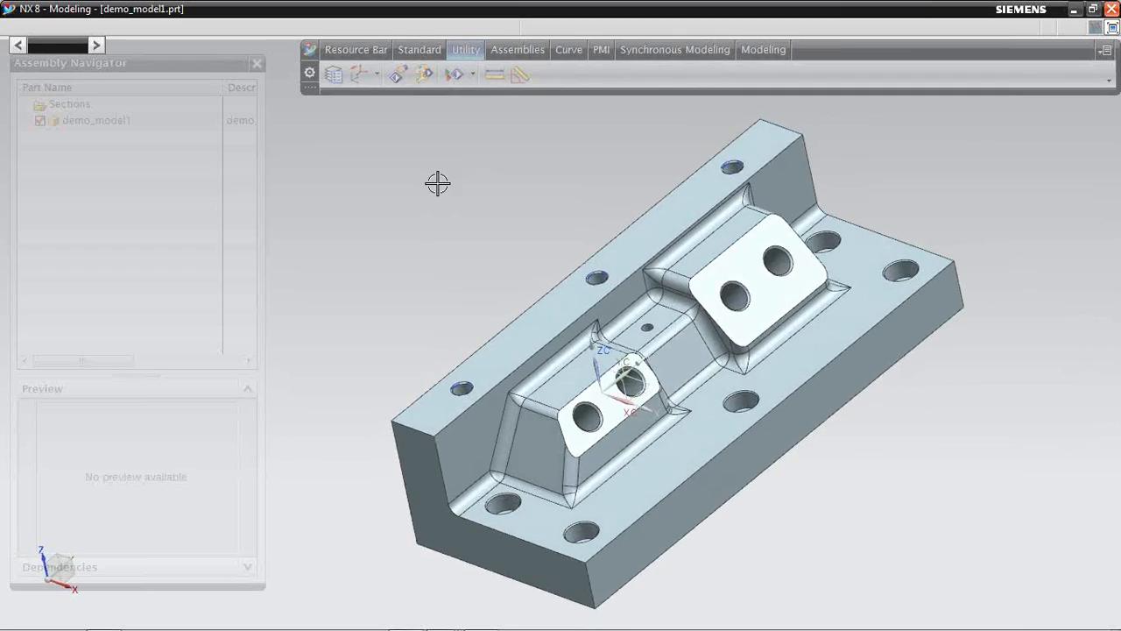
pyautogui.click(495, 73)
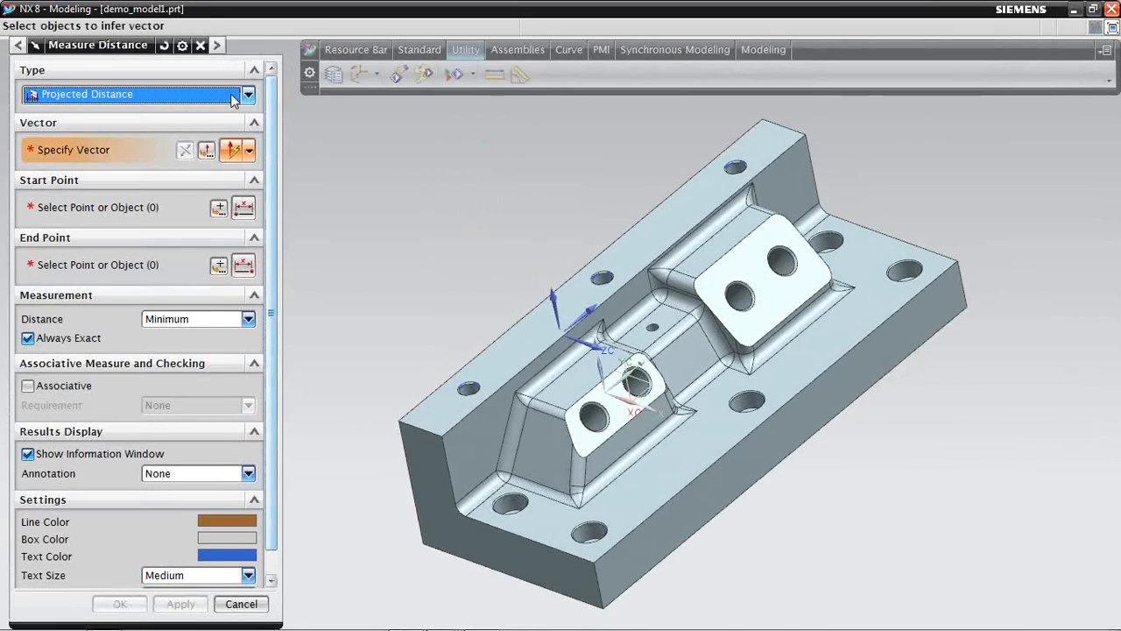
pyautogui.click(169, 97)
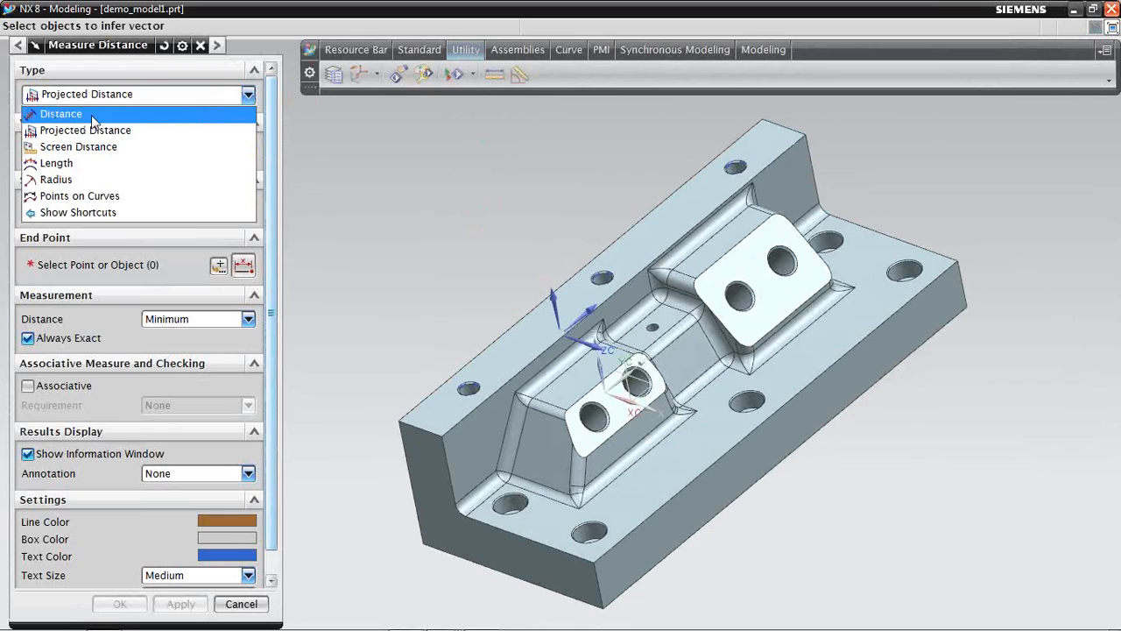
pyautogui.click(56, 163)
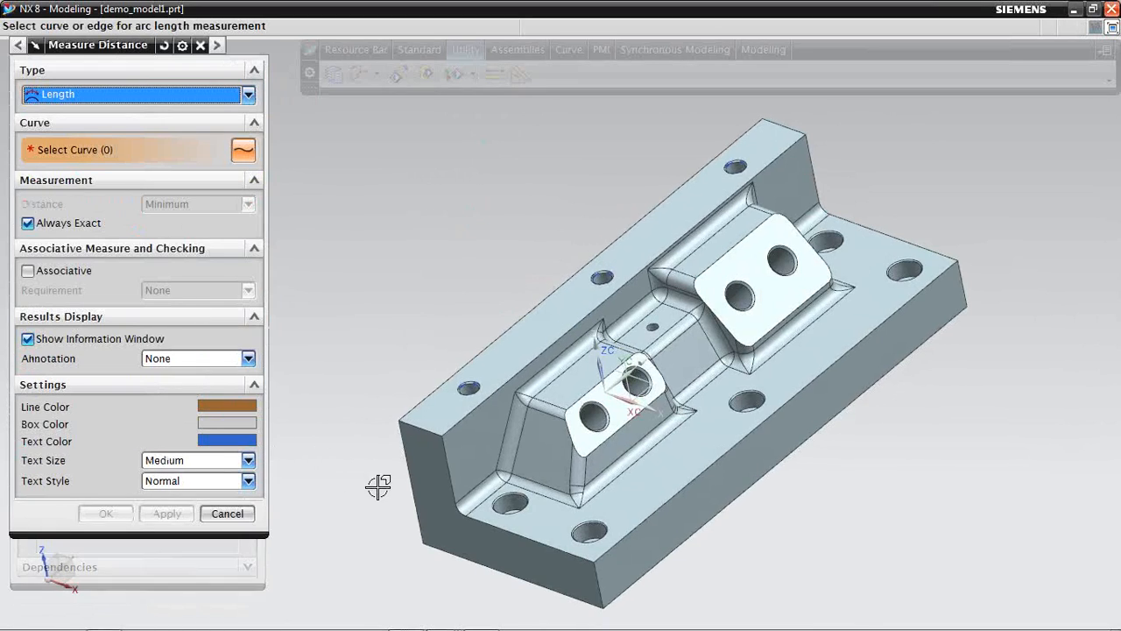
pyautogui.click(404, 473)
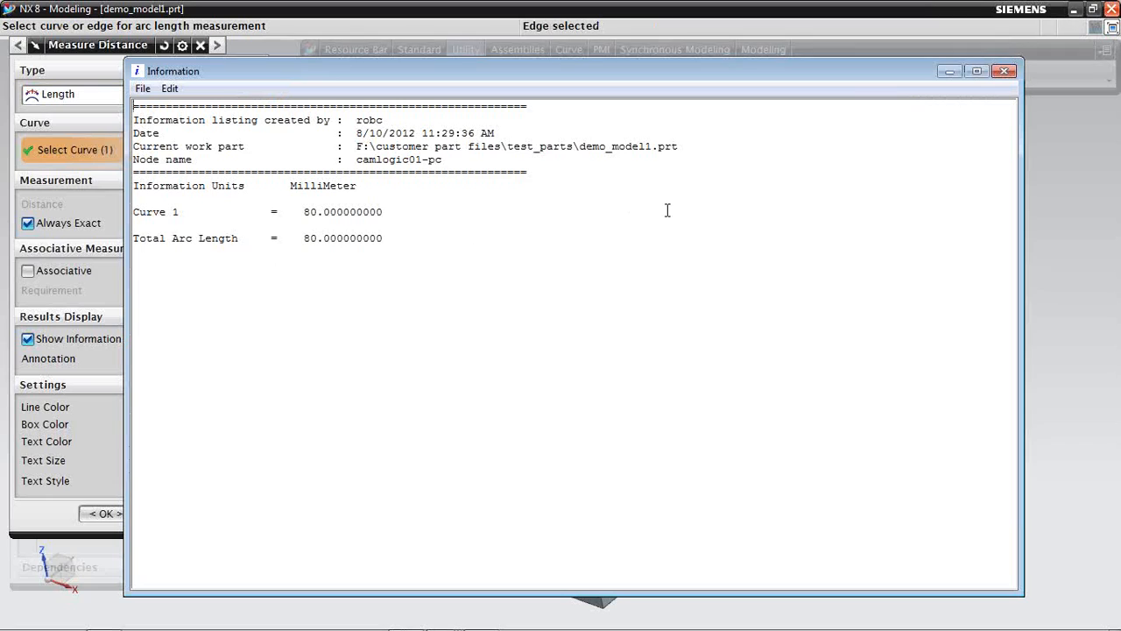
pyautogui.click(1003, 71)
pyautogui.click(495, 574)
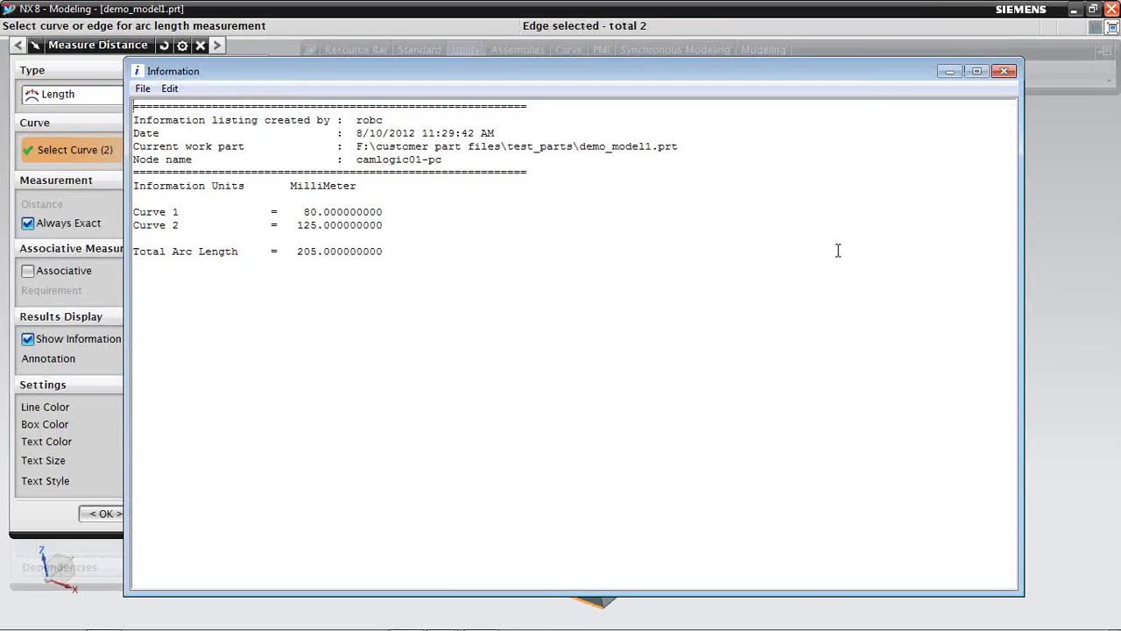
pyautogui.click(1003, 71)
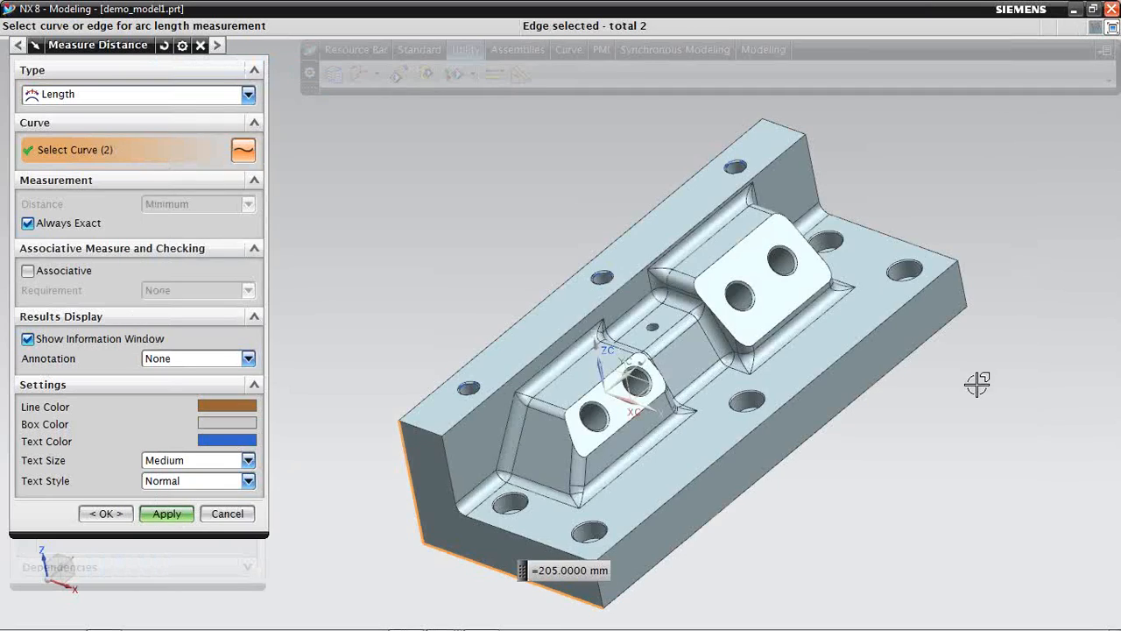
pyautogui.click(777, 472)
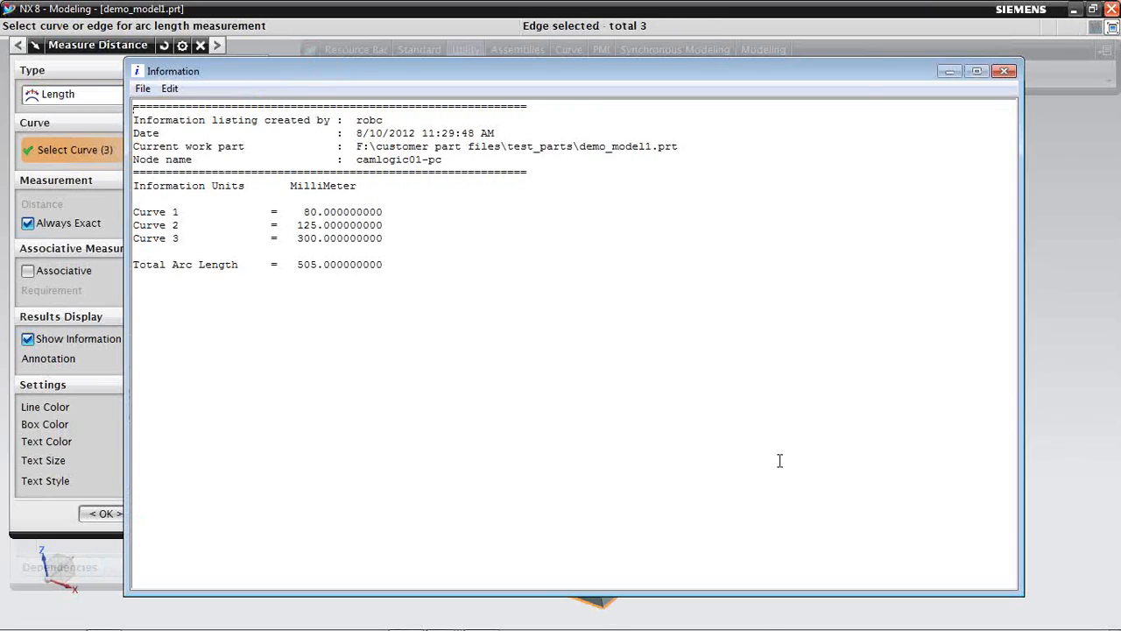
pyautogui.click(1004, 71)
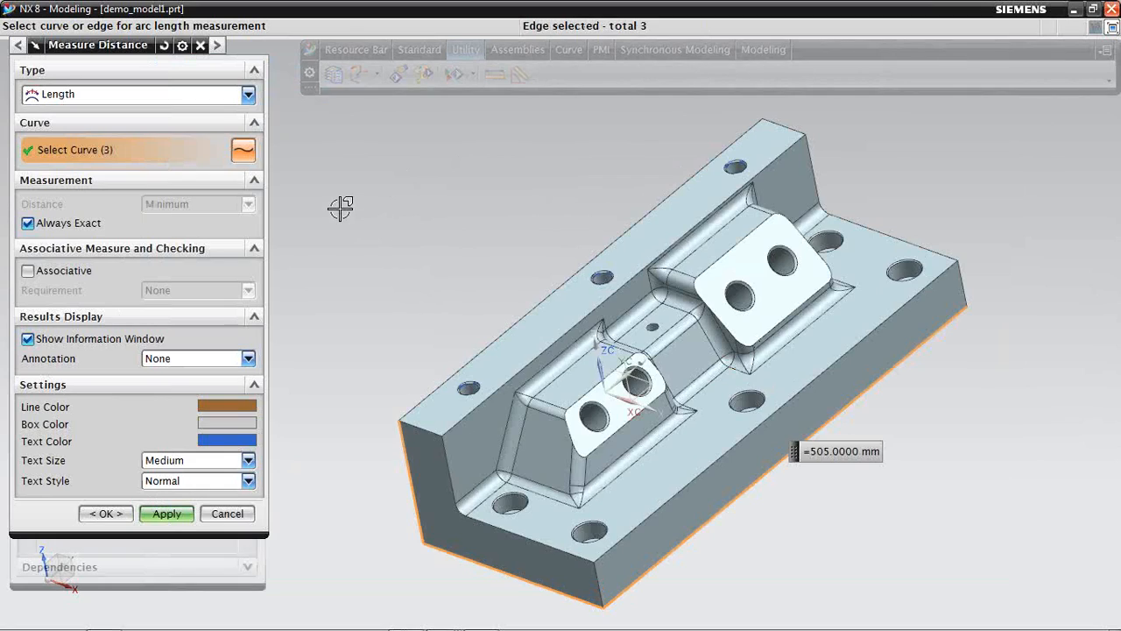
pyautogui.click(226, 513)
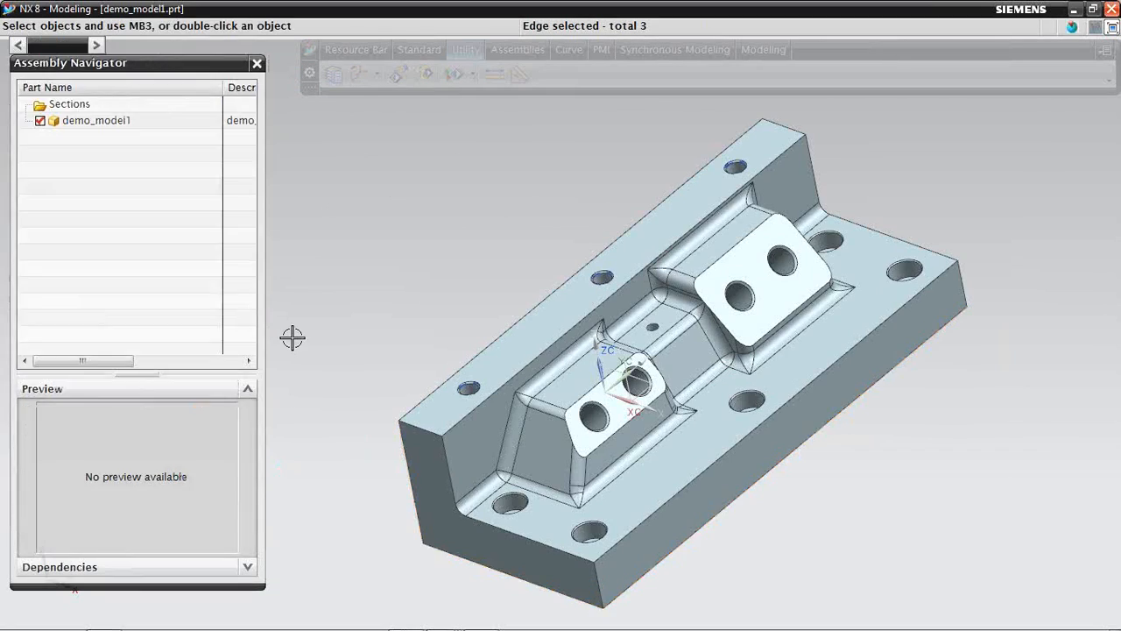
# Create the manufacturing file demo_model1_setup_1.prt from the General Setup template in millimetres, referencing demo_model1
pyautogui.moveTo(361, 237); pyautogui.dragTo(395, 218, button='middle')
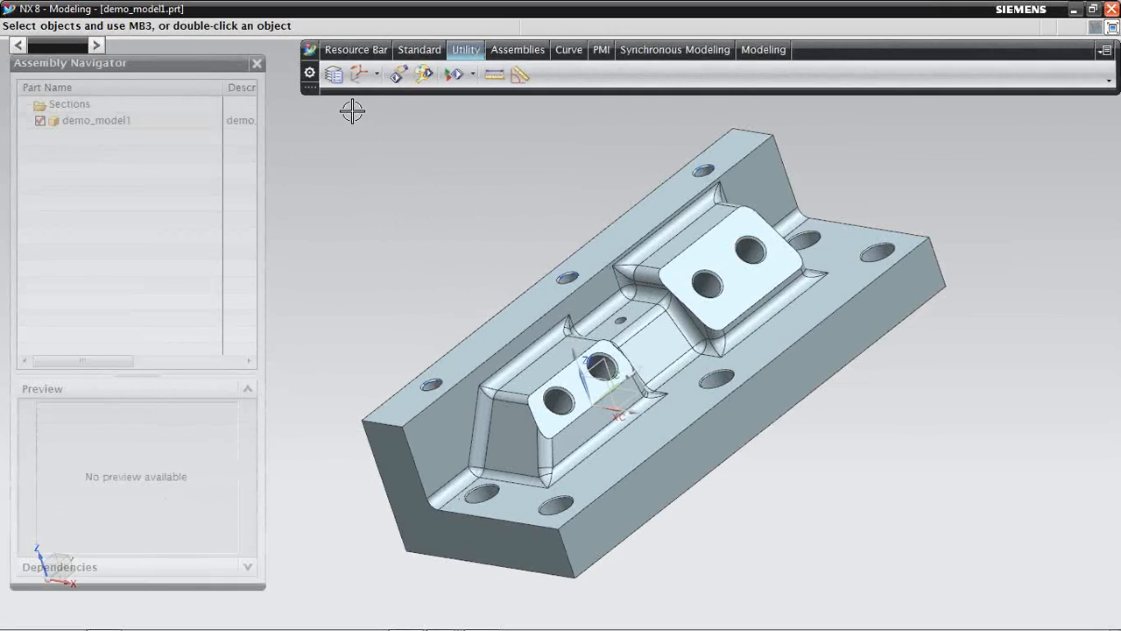
pyautogui.click(312, 55)
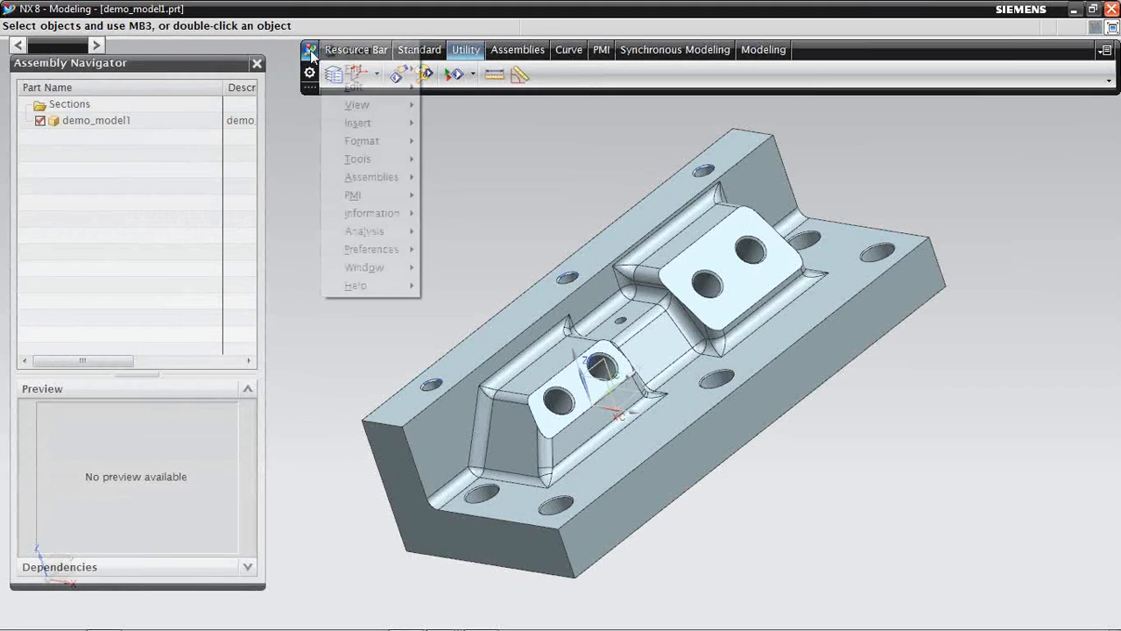
pyautogui.moveTo(363, 72)
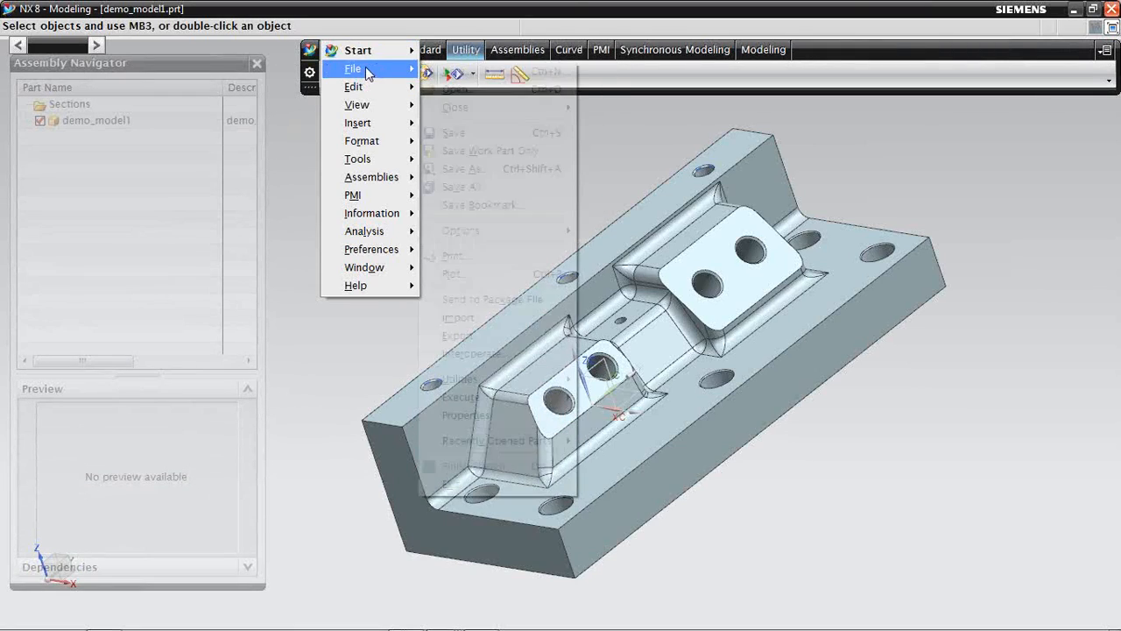
pyautogui.click(454, 71)
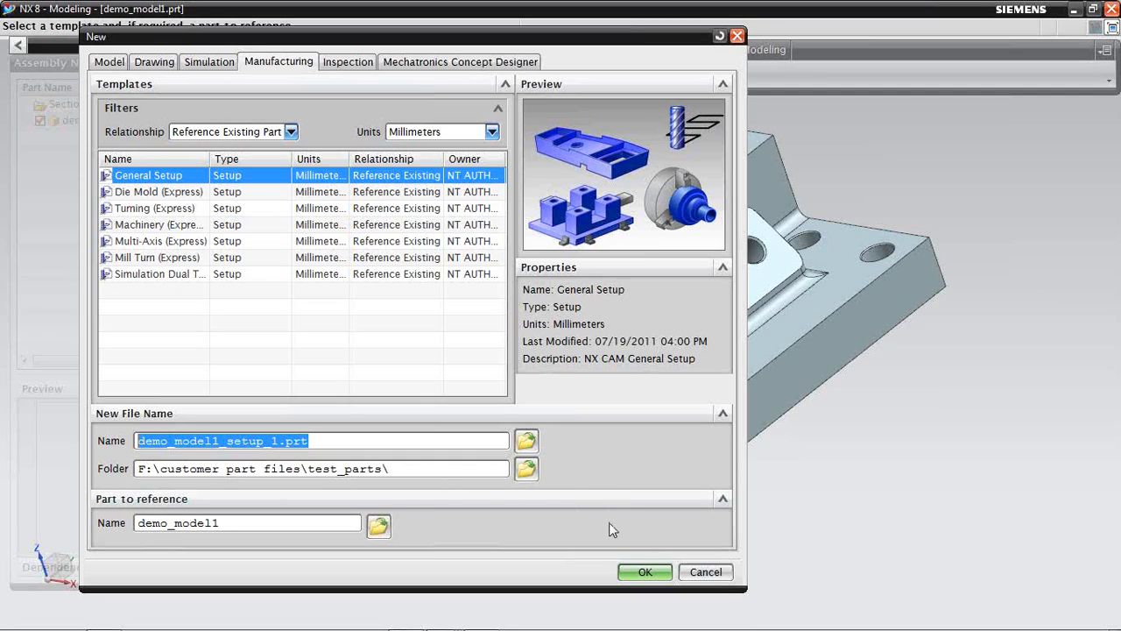
pyautogui.click(647, 571)
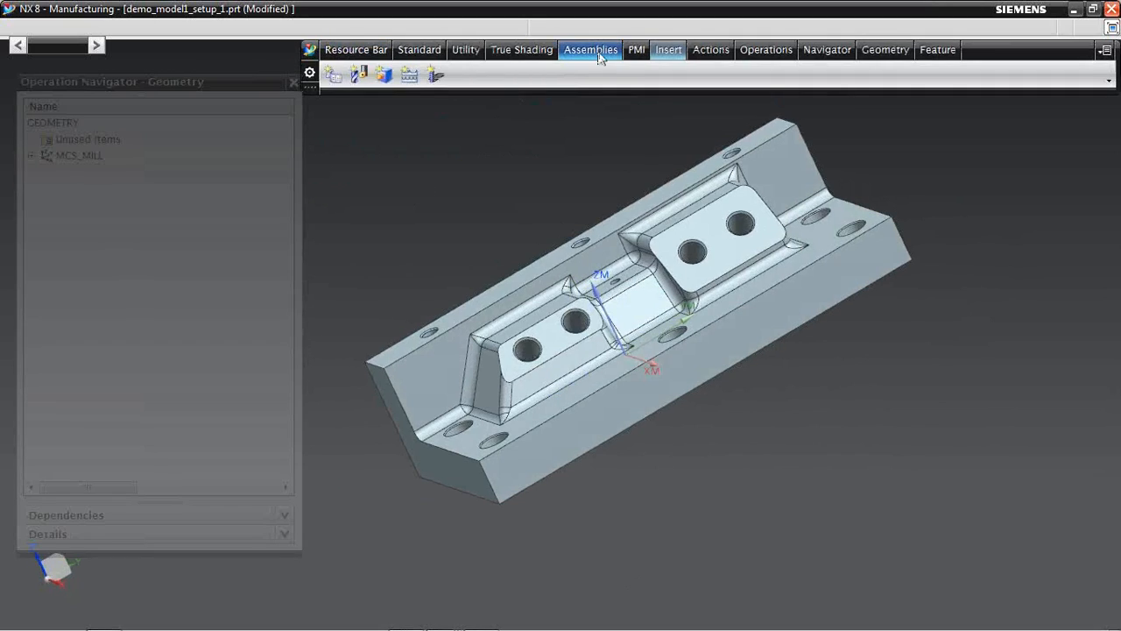
# Display the Assembly Navigator to show the structure of the new setup part
pyautogui.click(344, 54)
pyautogui.click(363, 75)
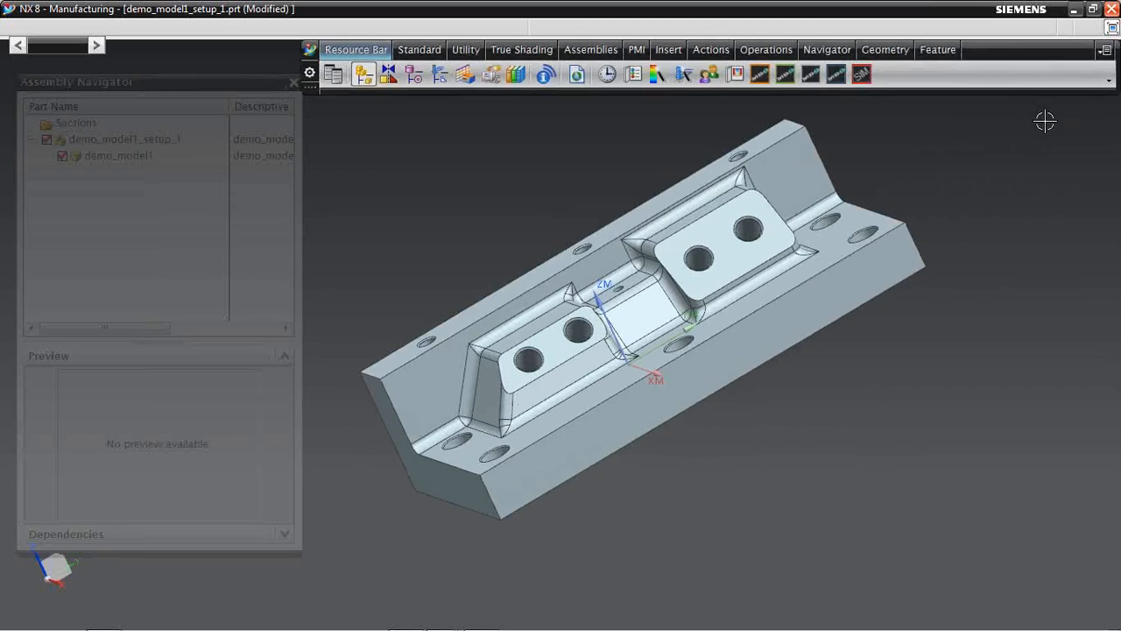
pyautogui.scroll(2, 523, 158)
pyautogui.moveTo(1025, 269)
pyautogui.mouseDown(button='middle')
pyautogui.moveTo(1054, 248)
pyautogui.moveTo(1037, 254)
pyautogui.mouseUp(button='middle')
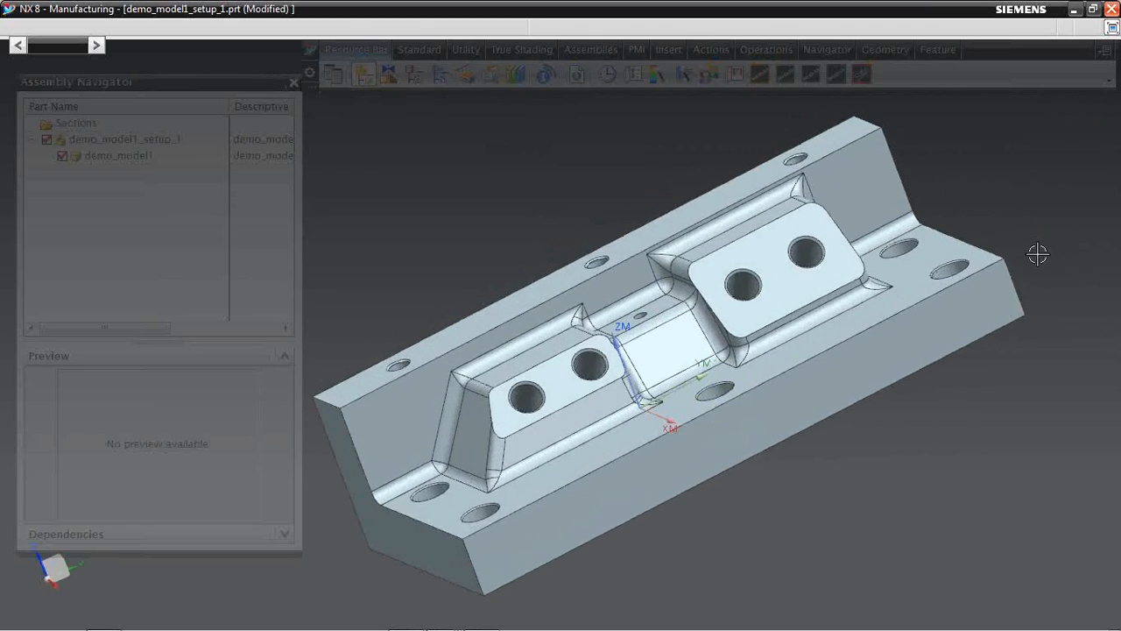
# Leave full-screen mode to view the standard toolbar layout, and return to full-screen mode
pyautogui.click(1112, 27)
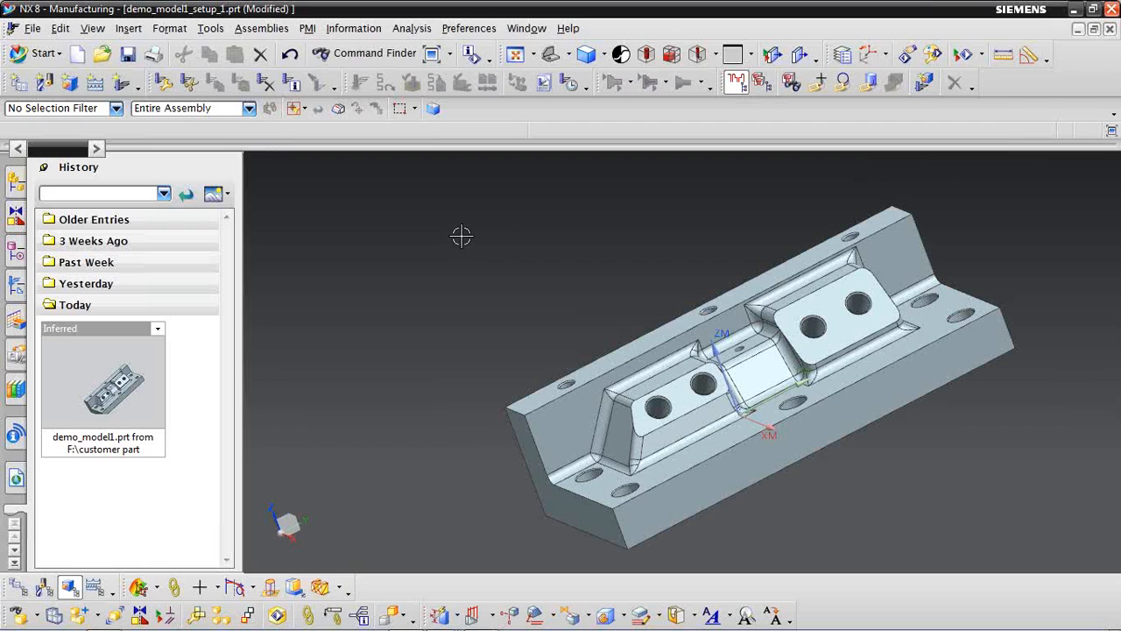
pyautogui.press('F8')
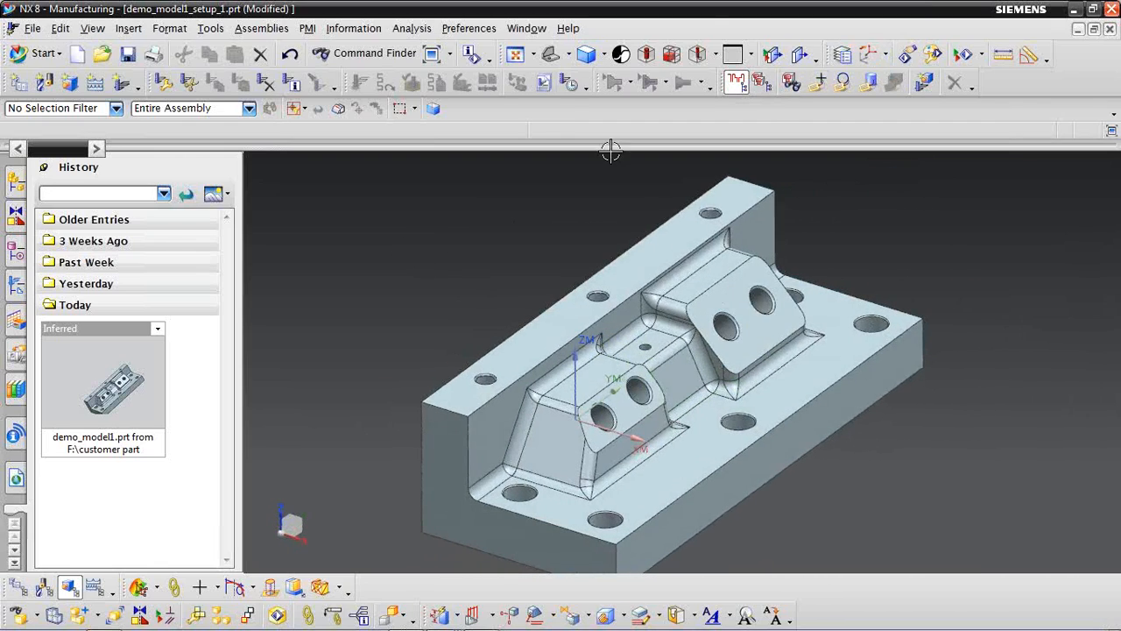
pyautogui.press('F8')
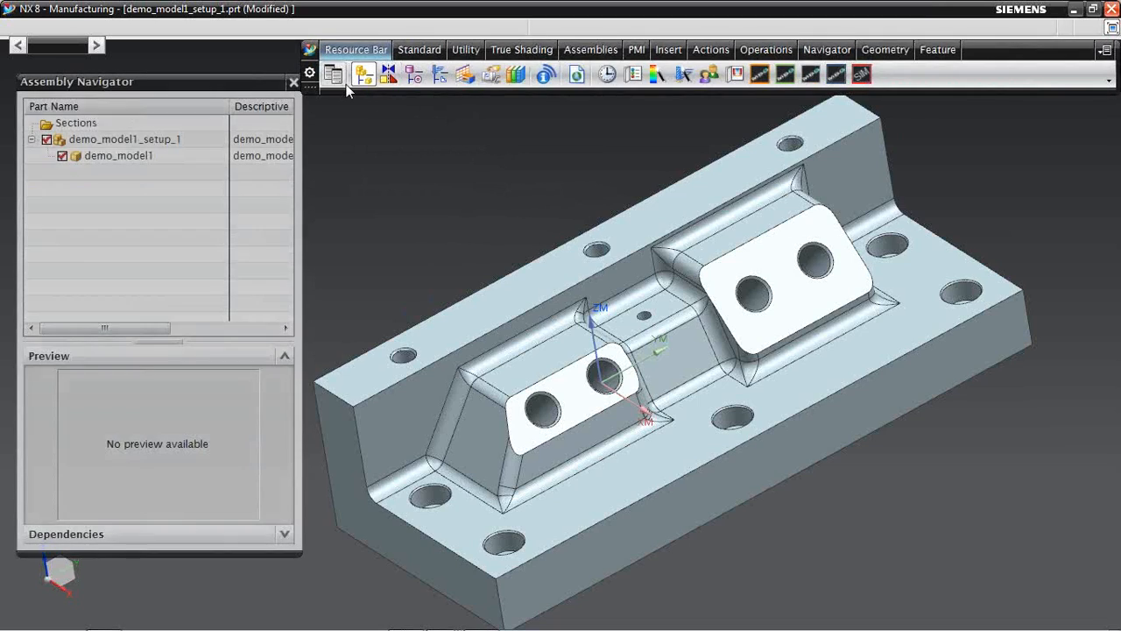
pyautogui.moveTo(512, 199); pyautogui.dragTo(433, 158, button='middle')
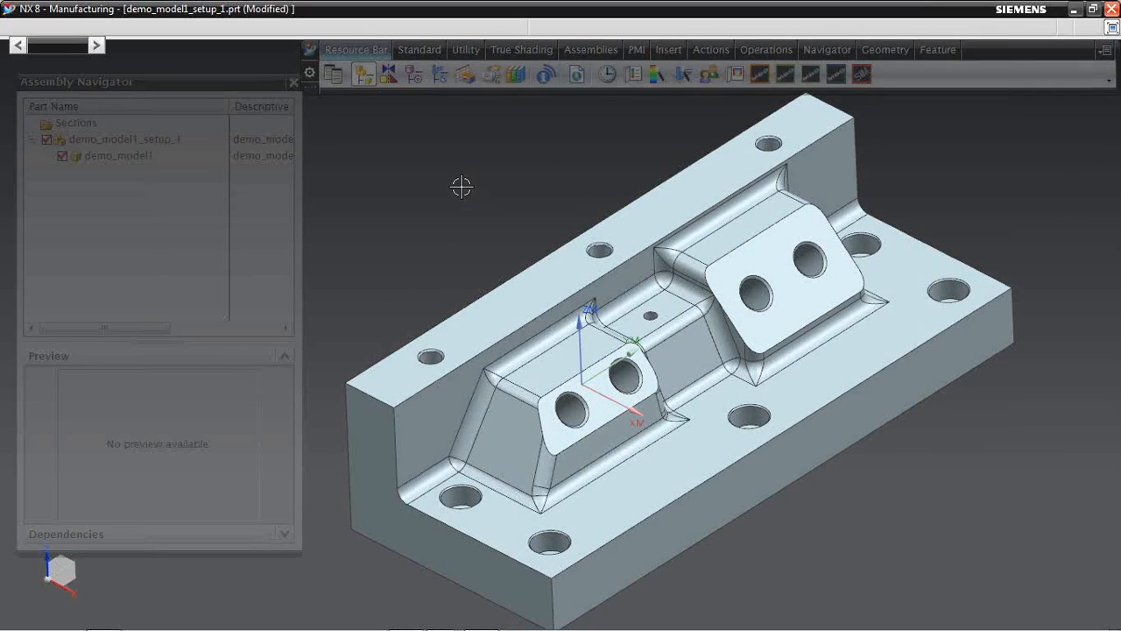
# Copy the demo_model1 solid body associatively into the setup part with WAVE Geometry Linker, and hide the original demo_model1 component
pyautogui.click(591, 51)
pyautogui.moveTo(538, 147); pyautogui.dragTo(539, 131, button='middle')
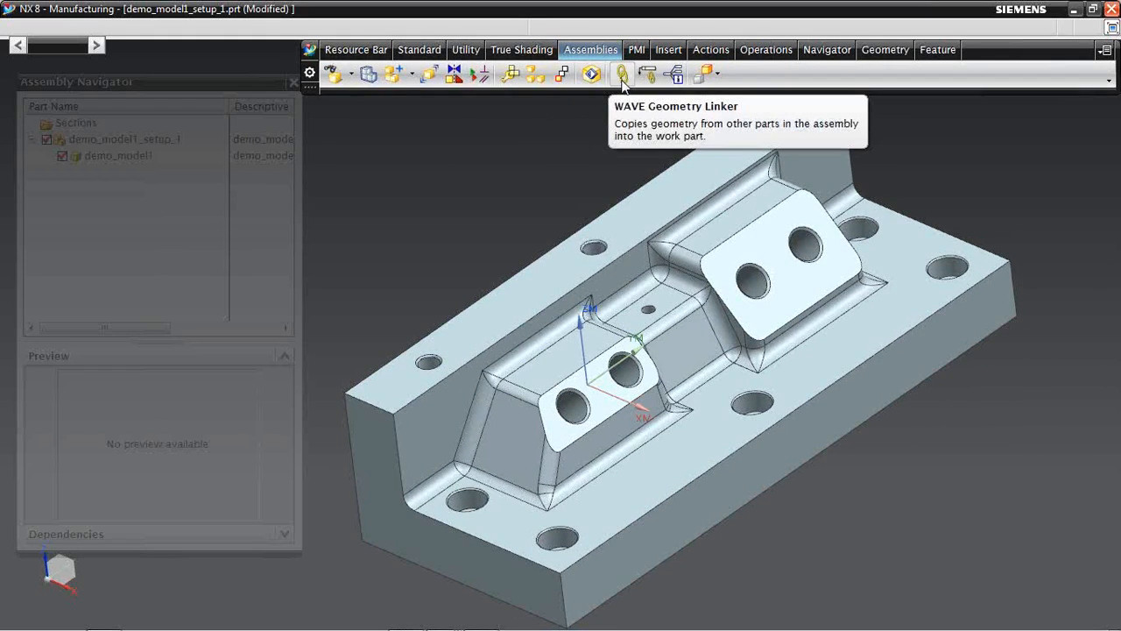
pyautogui.click(622, 75)
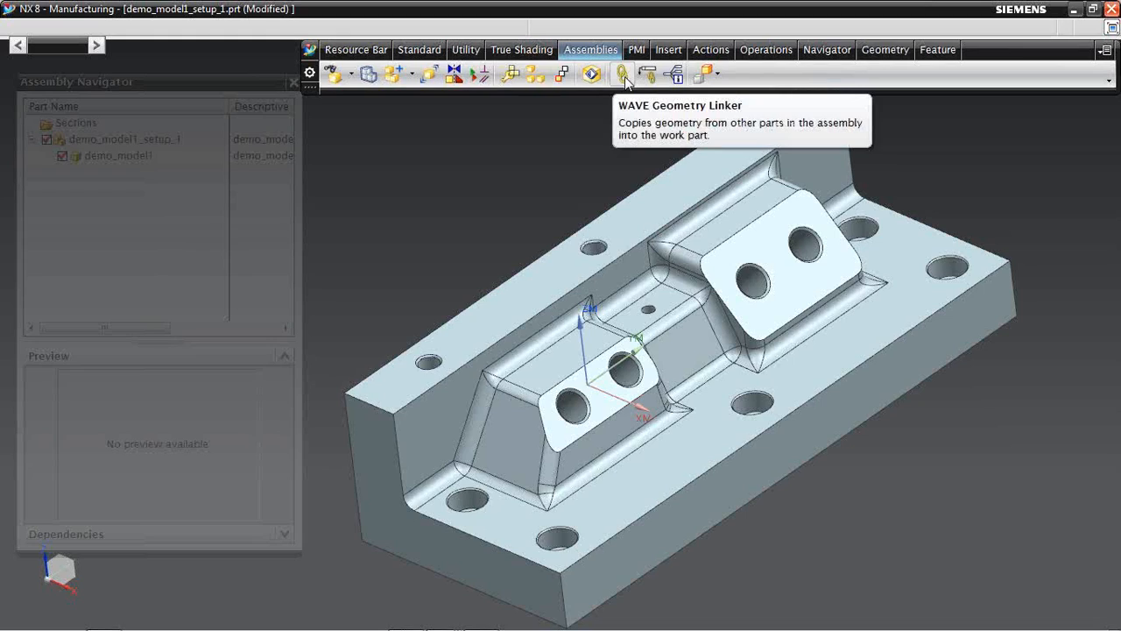
pyautogui.click(623, 75)
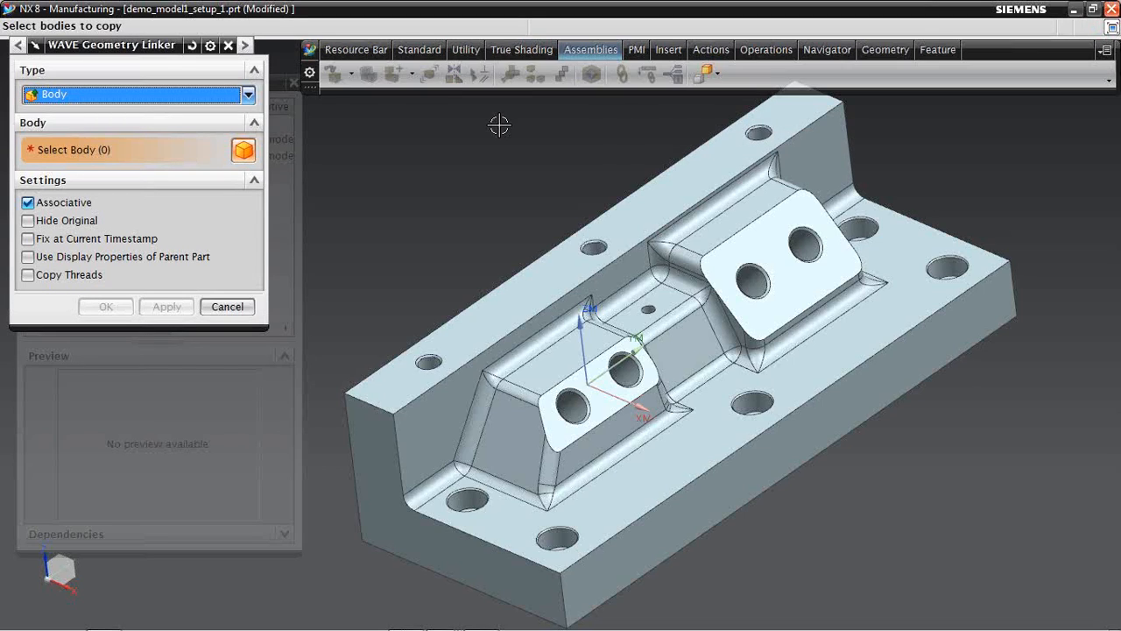
pyautogui.click(550, 279)
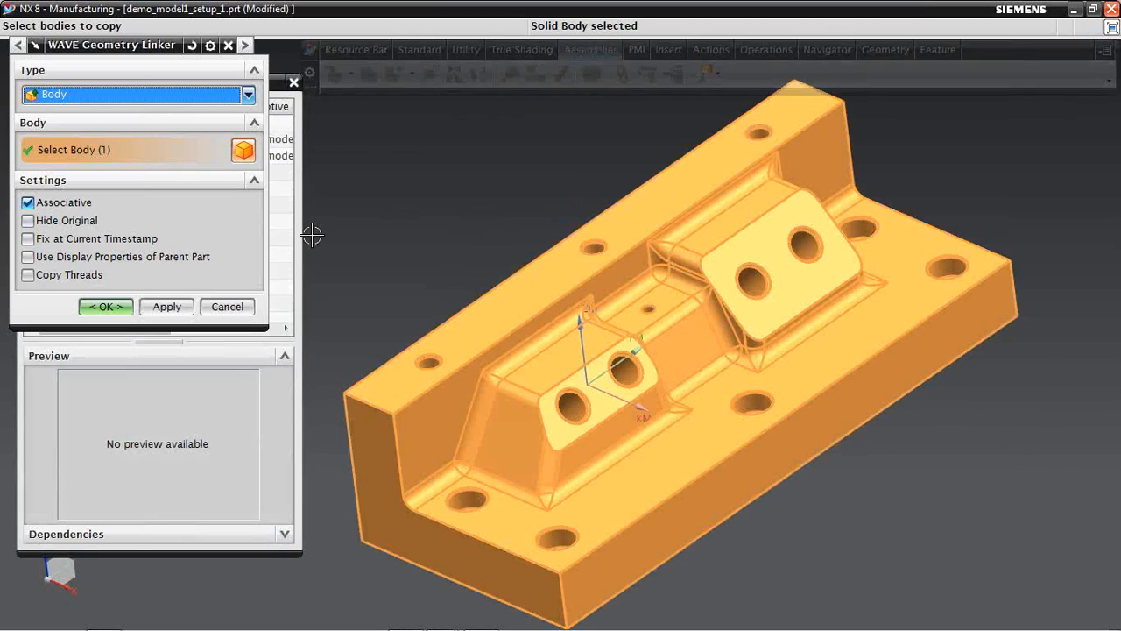
pyautogui.click(105, 308)
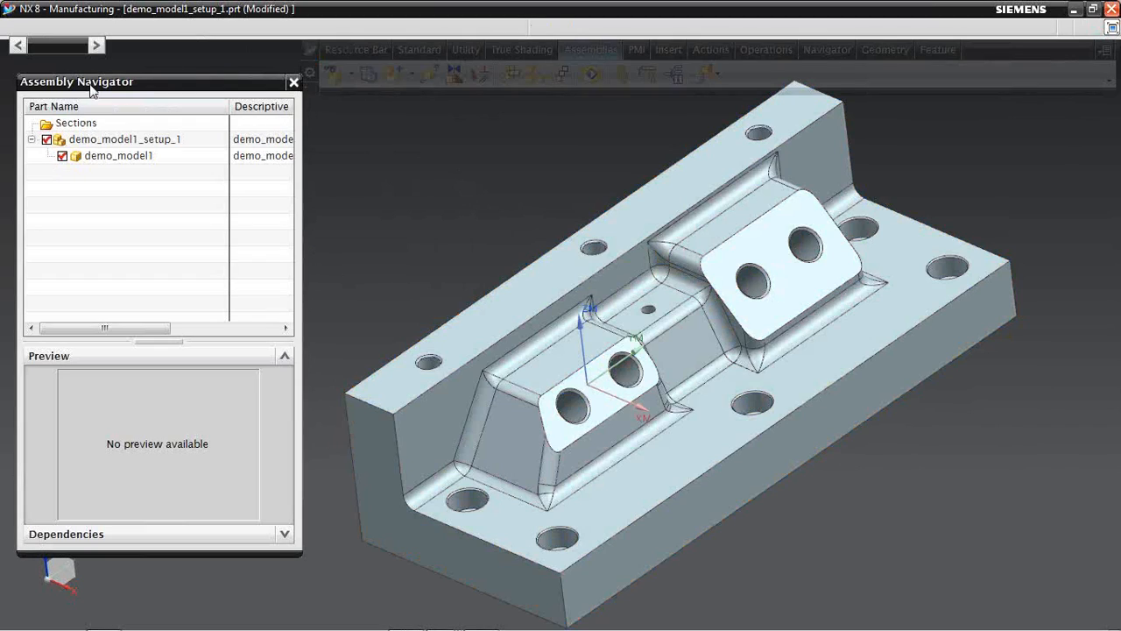
pyautogui.click(62, 156)
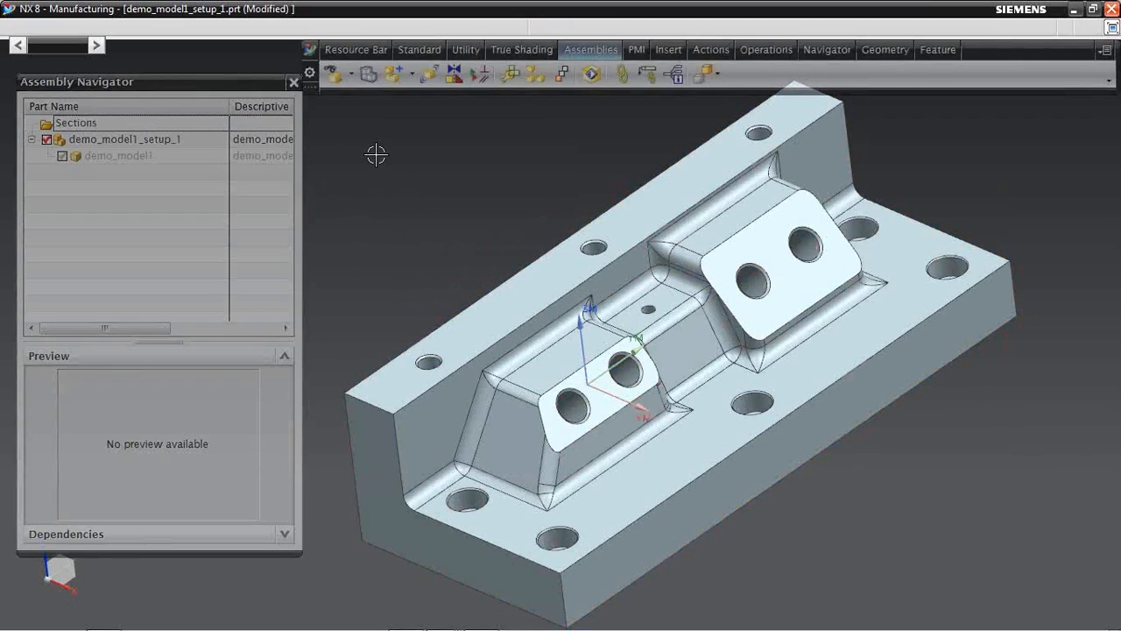
# Switch the setup part from the Manufacturing application to the Modeling application
pyautogui.click(312, 50)
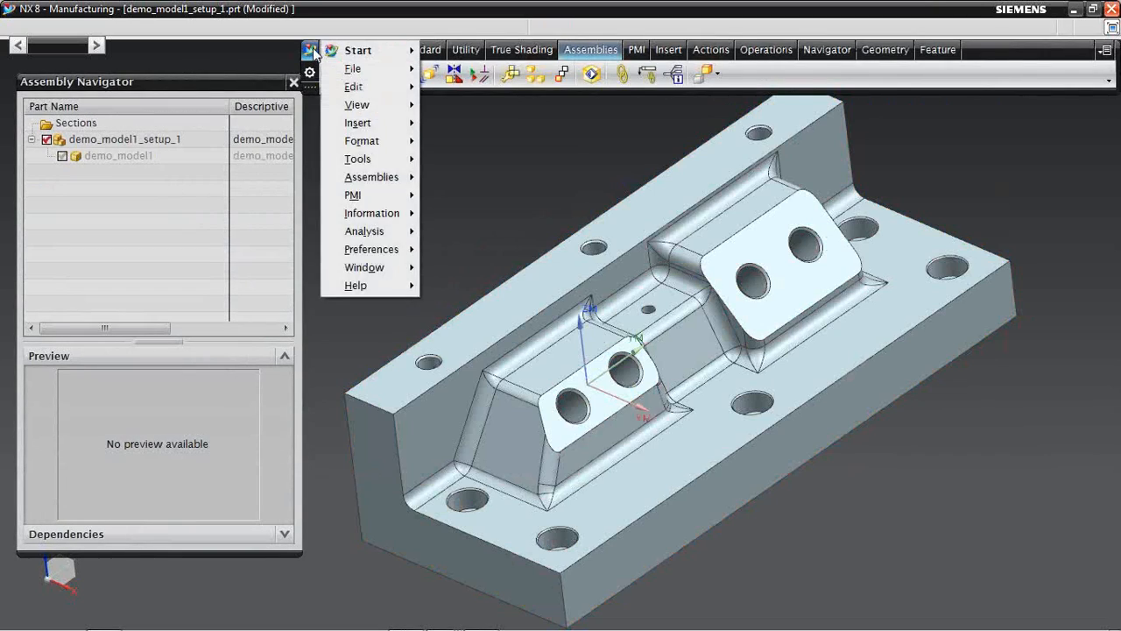
pyautogui.moveTo(355, 50)
pyautogui.click(468, 52)
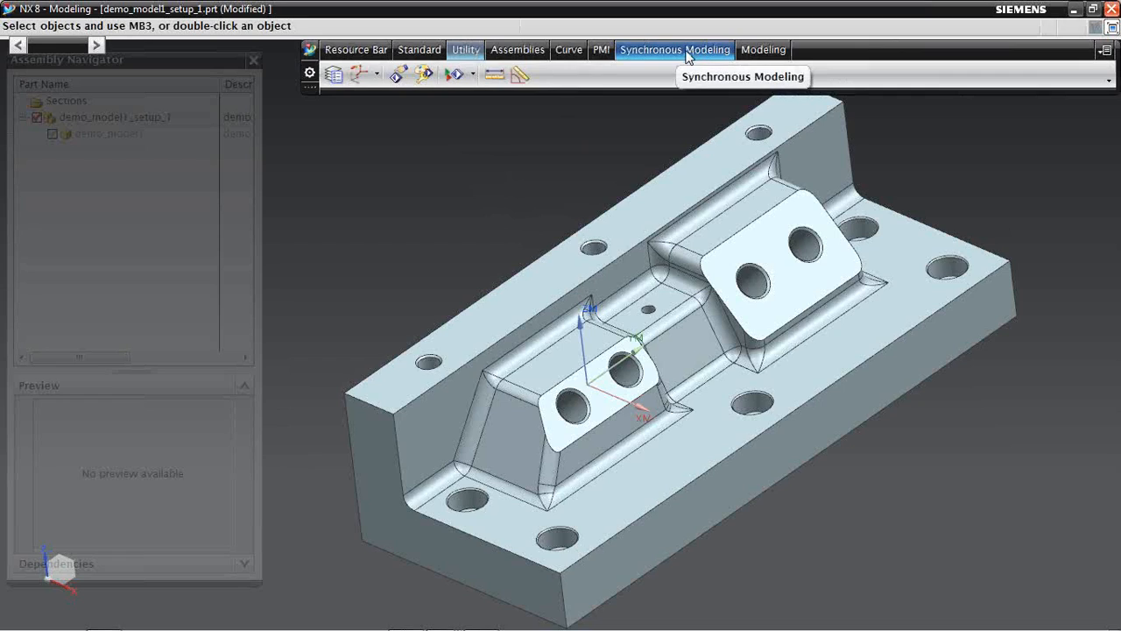
# Start Delete Face with the Hole type and select the three holes along the top of the tall rear wall
pyautogui.click(689, 50)
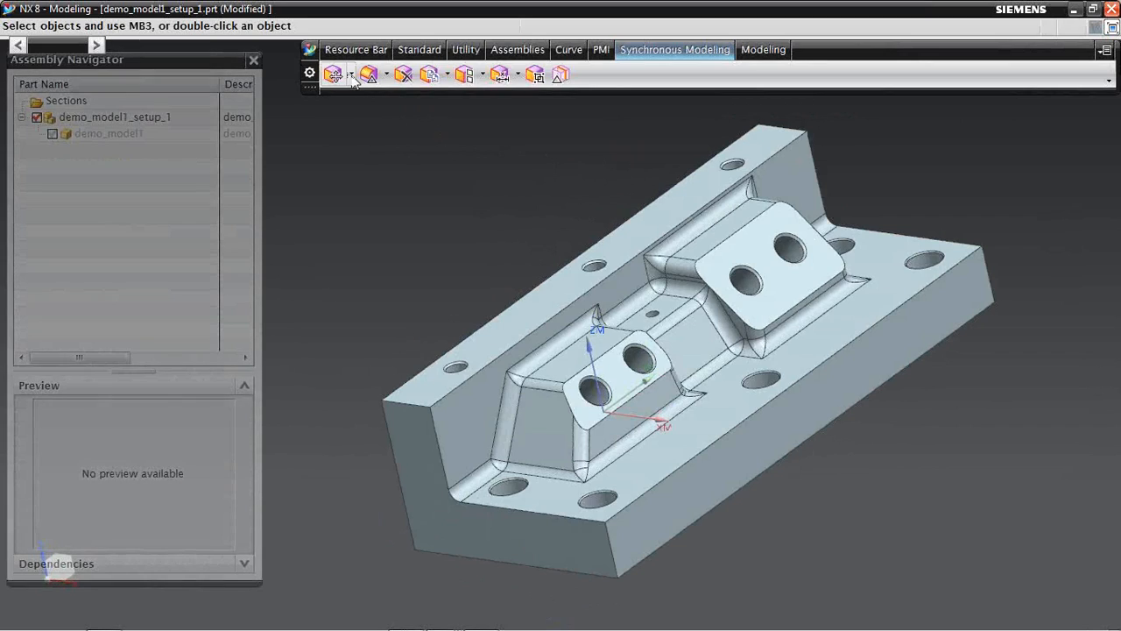
pyautogui.click(351, 77)
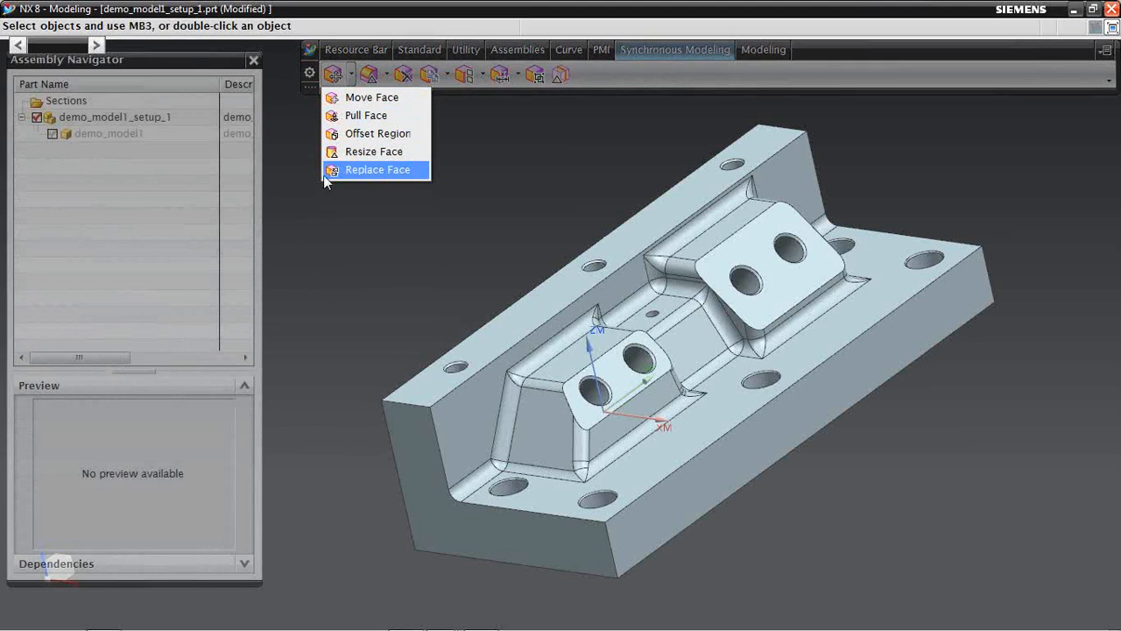
pyautogui.click(386, 74)
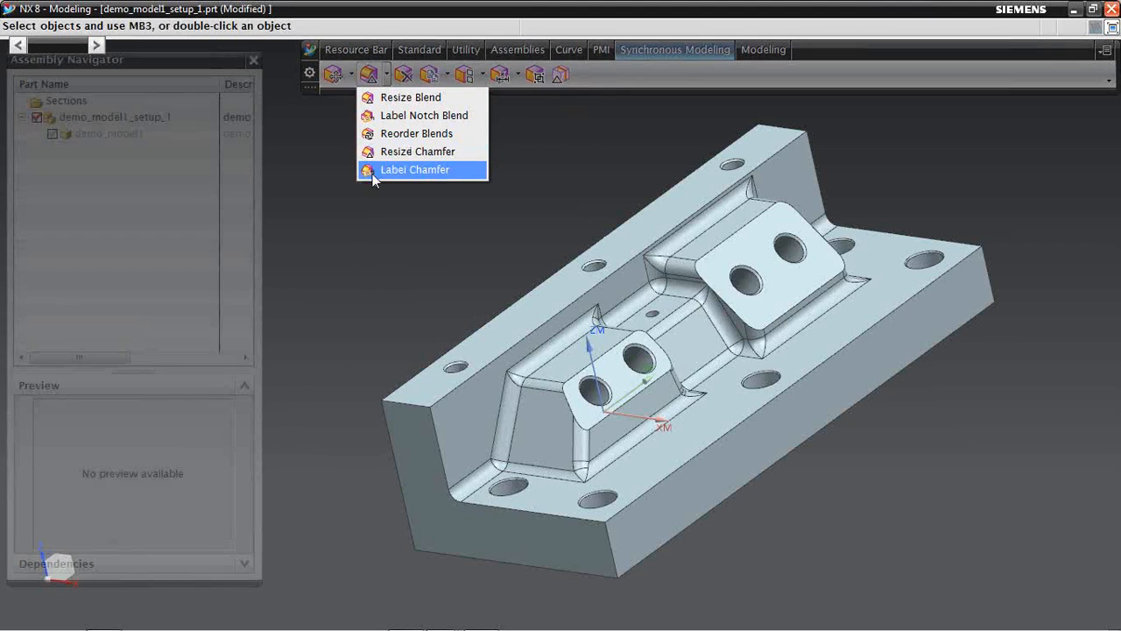
pyautogui.click(403, 75)
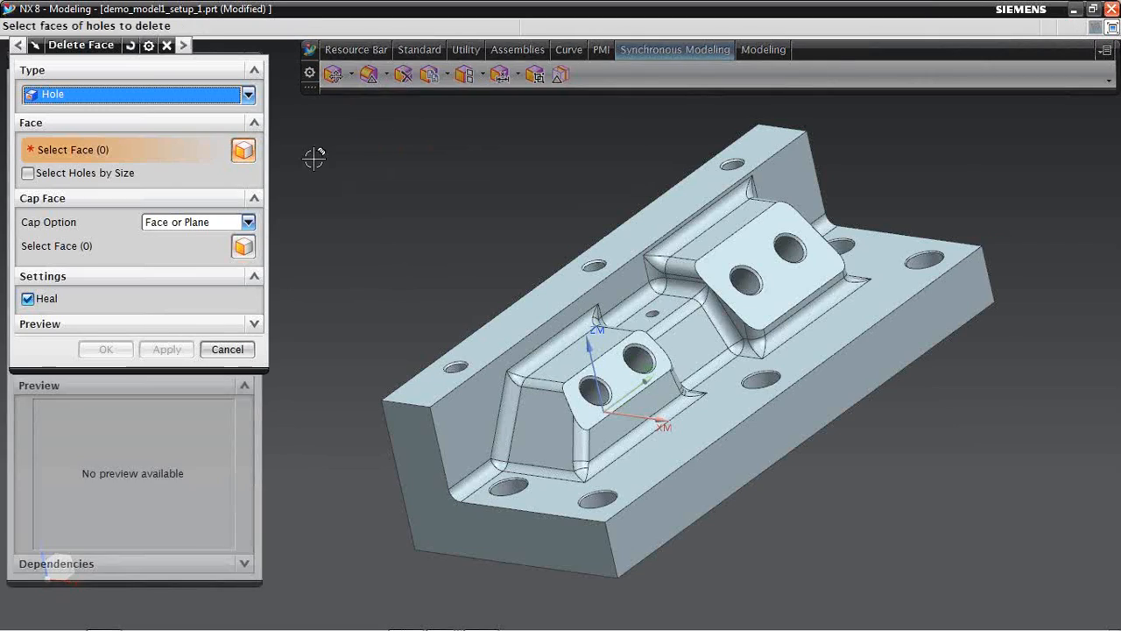
pyautogui.click(248, 94)
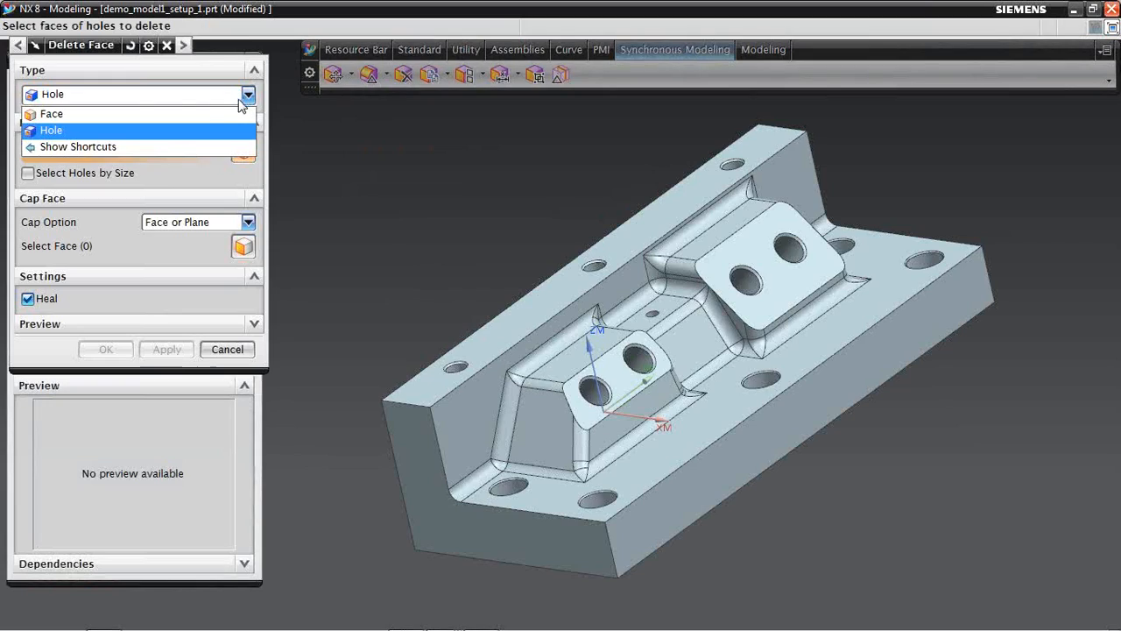
pyautogui.click(52, 130)
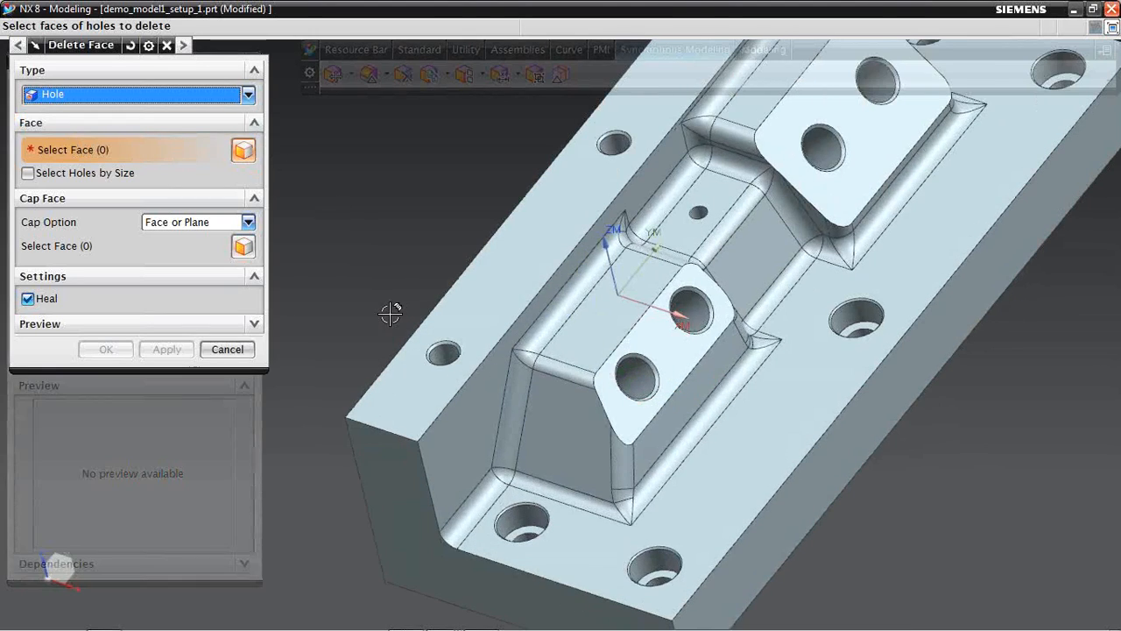
pyautogui.click(443, 352)
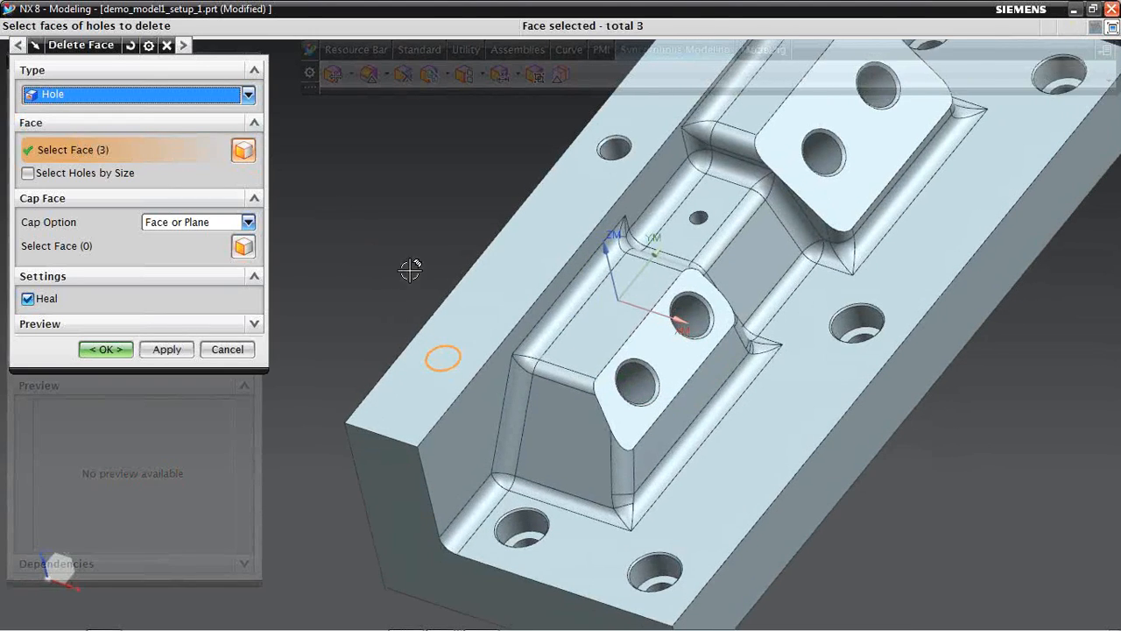
pyautogui.click(530, 218)
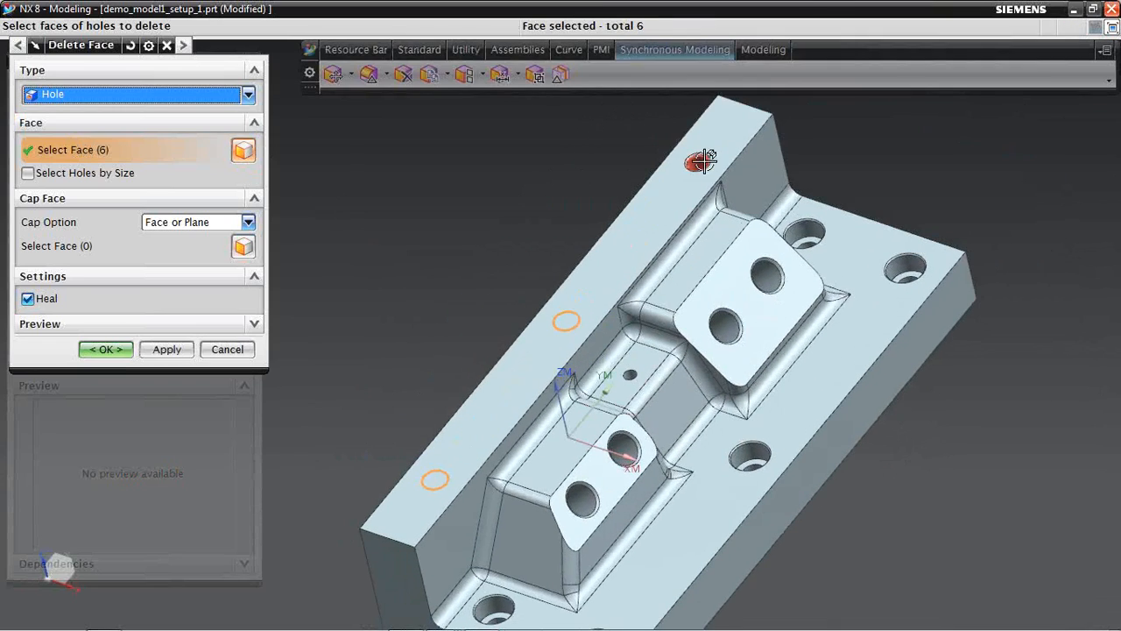
pyautogui.click(706, 165)
# Add the four holes on the two inclined pads and the five counterbored base holes to the Delete Face selection
pyautogui.click(621, 391)
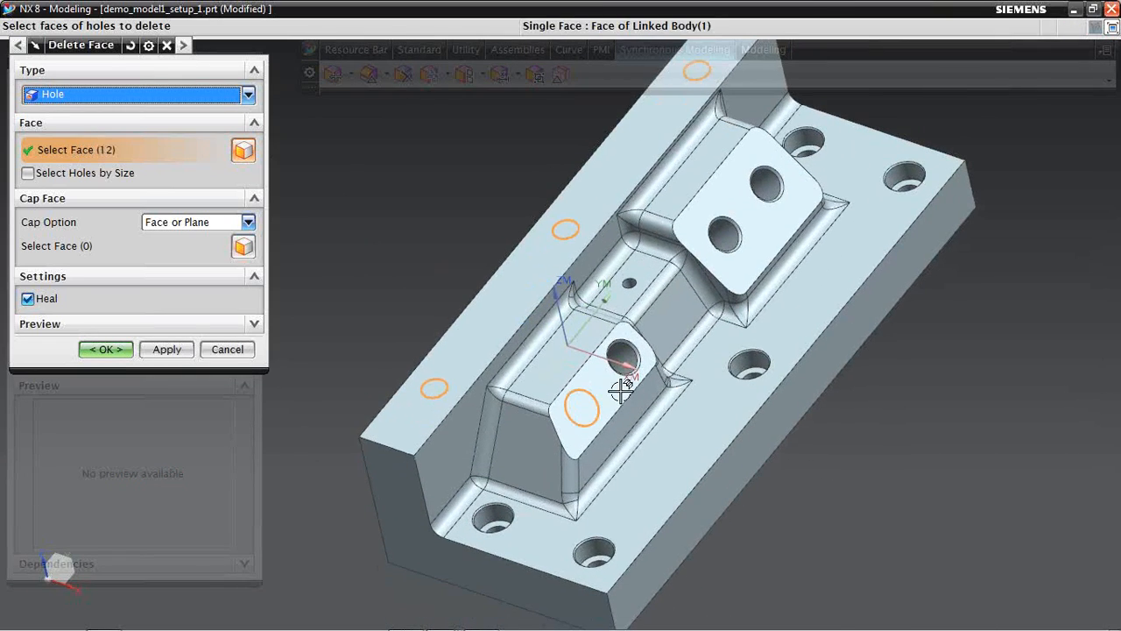
pyautogui.click(766, 182)
pyautogui.click(805, 141)
pyautogui.click(906, 173)
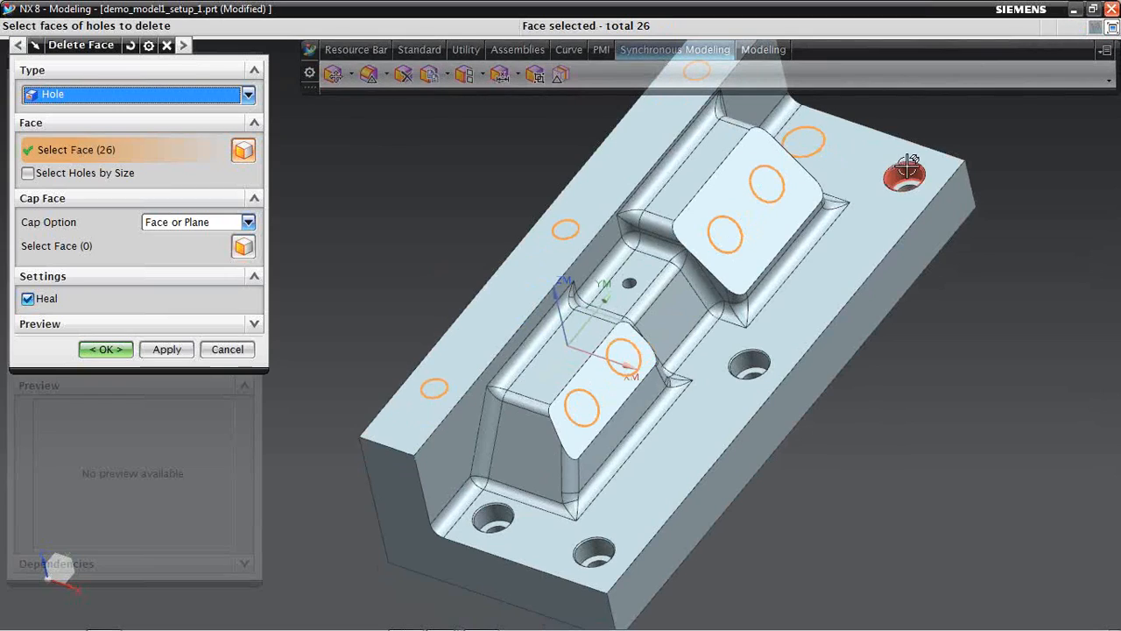
pyautogui.click(751, 363)
pyautogui.click(598, 552)
pyautogui.click(506, 522)
pyautogui.click(496, 515)
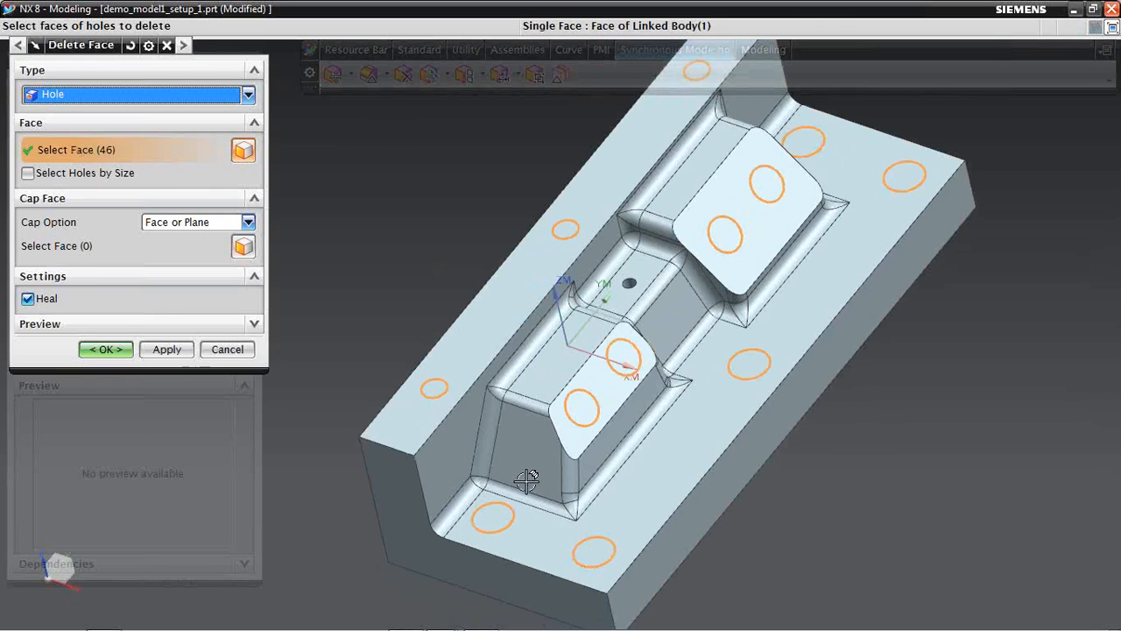
# Include the small hole between the two raised blocks and delete all selected holes from the linked body
pyautogui.scroll(-5, 604, 354)
pyautogui.click(726, 270)
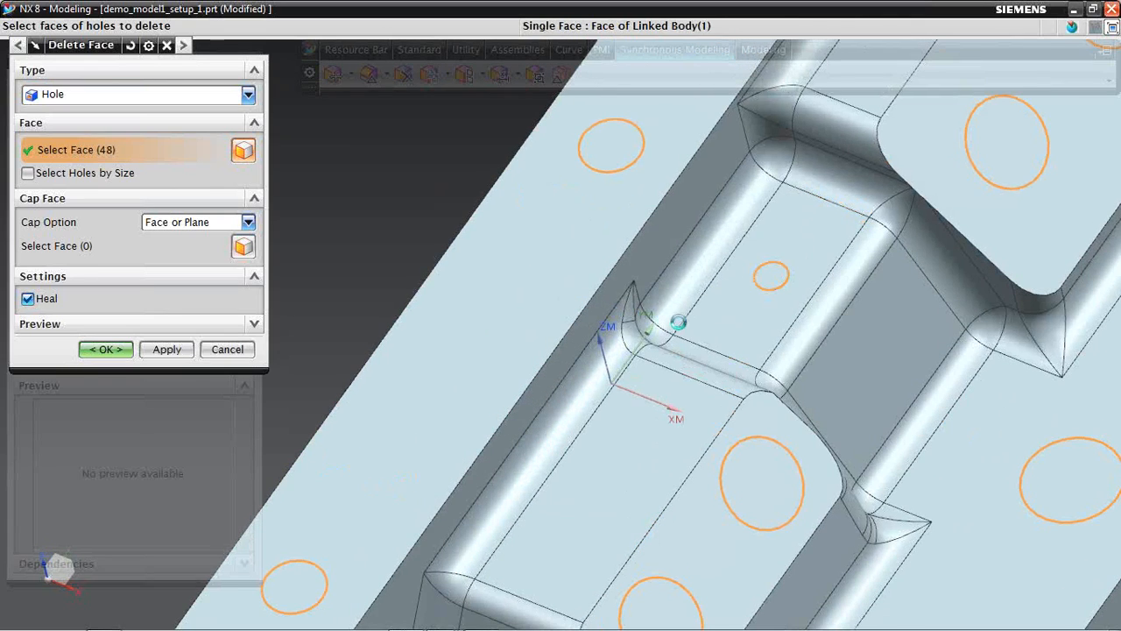
pyautogui.scroll(5, 376, 365)
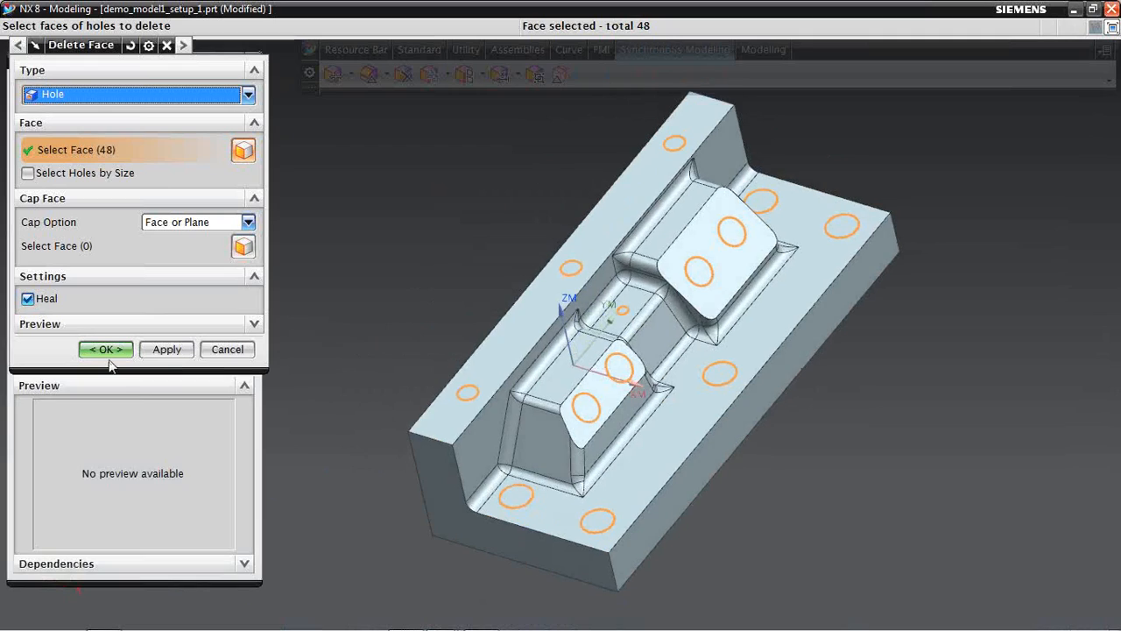
pyautogui.click(105, 349)
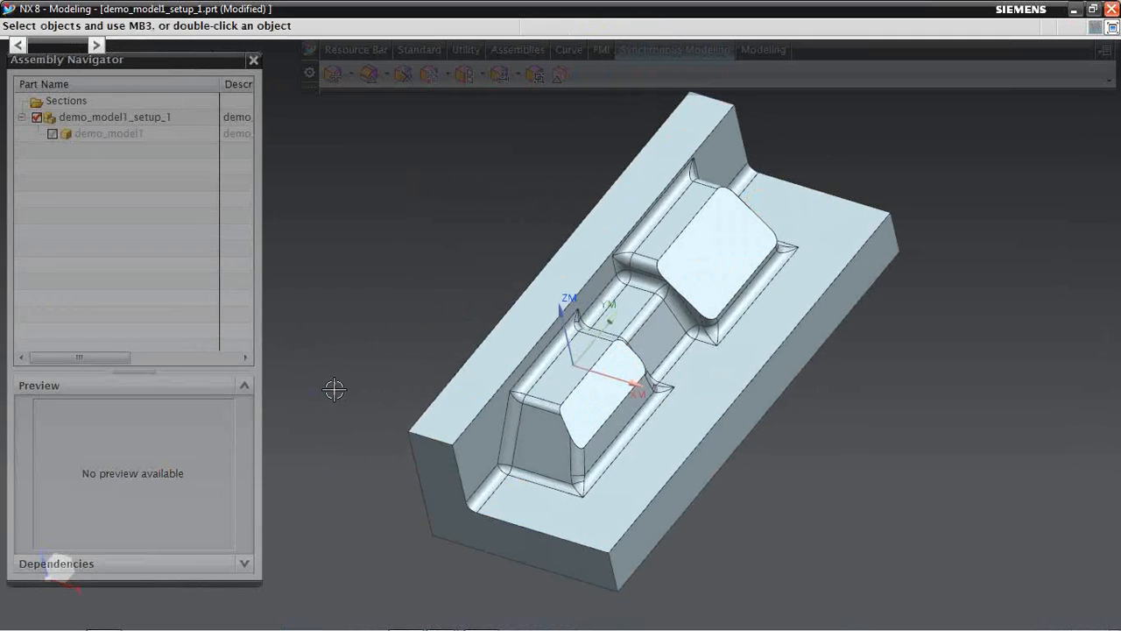
# Move the top face of the tall rear wall 3 mm outward with Move Face
pyautogui.moveTo(331, 390); pyautogui.dragTo(335, 240, button='middle')
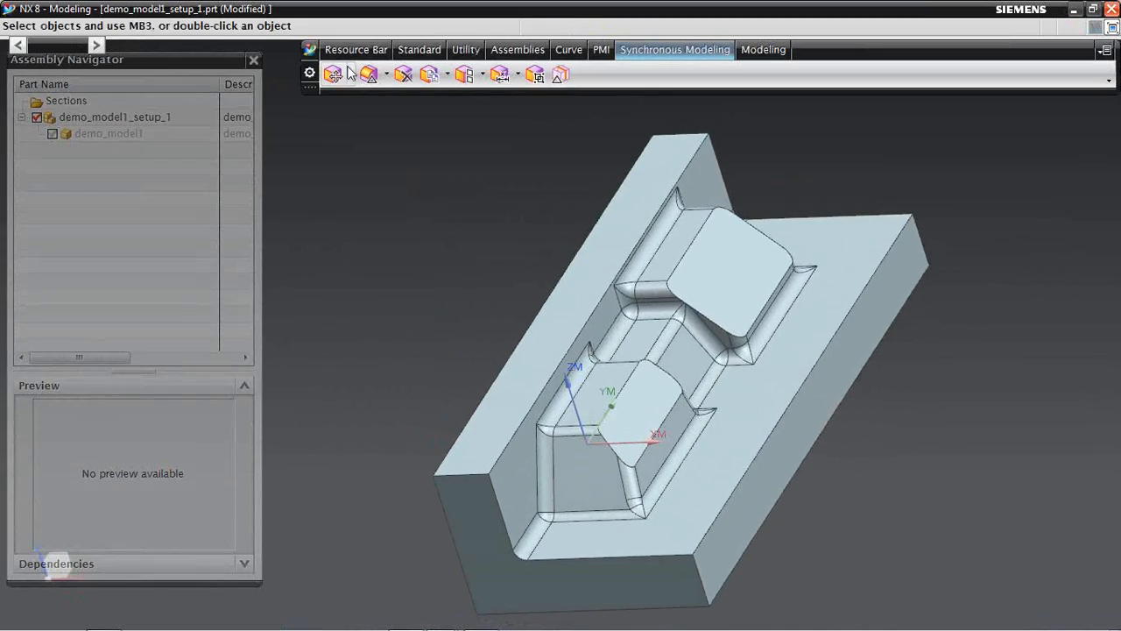
pyautogui.click(333, 76)
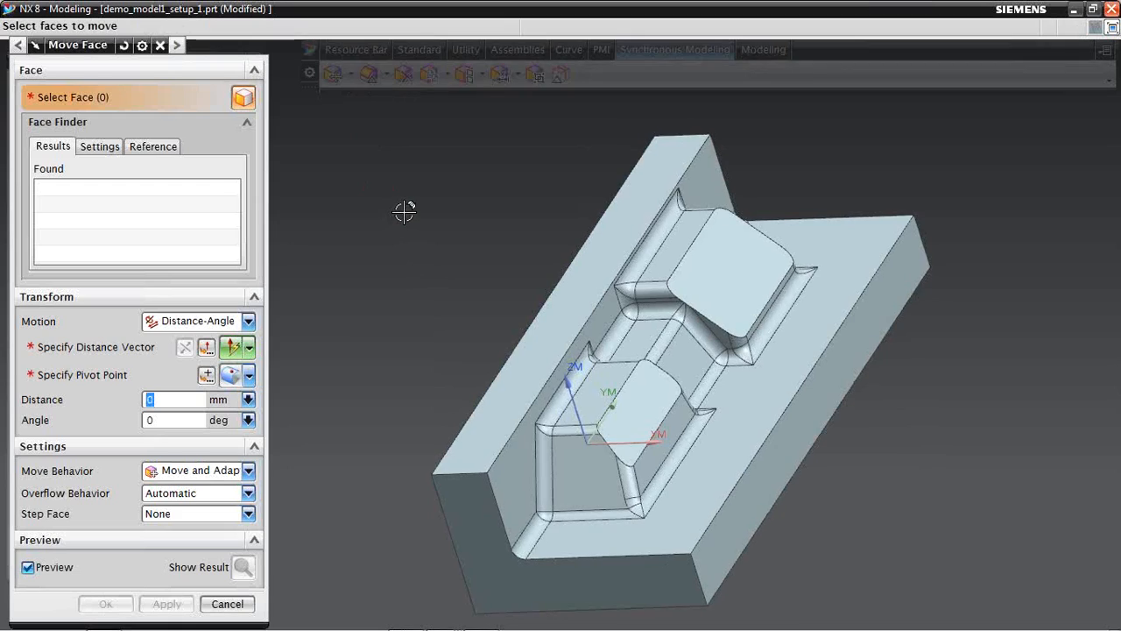
pyautogui.moveTo(370, 183); pyautogui.dragTo(563, 287, button='middle')
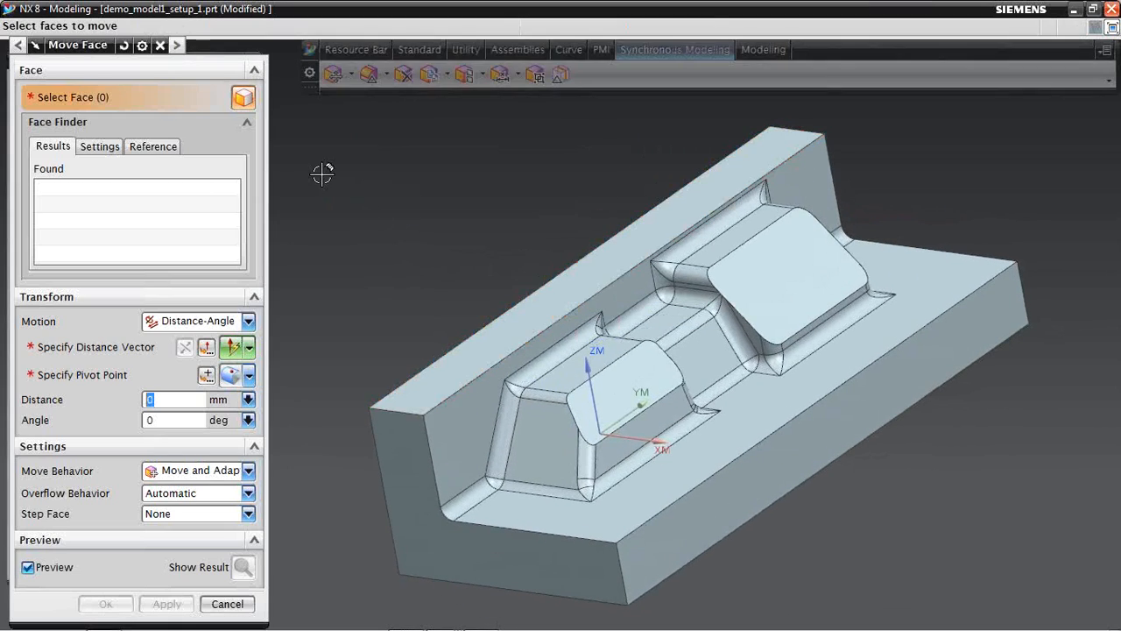
pyautogui.click(565, 282)
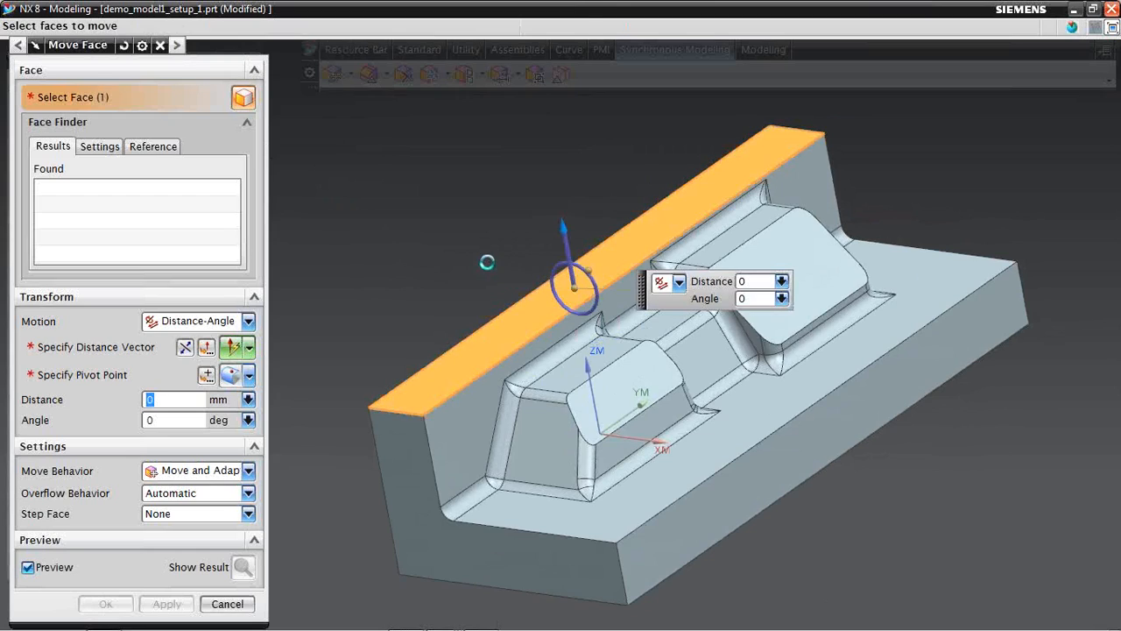
pyautogui.moveTo(565, 226); pyautogui.dragTo(555, 225)
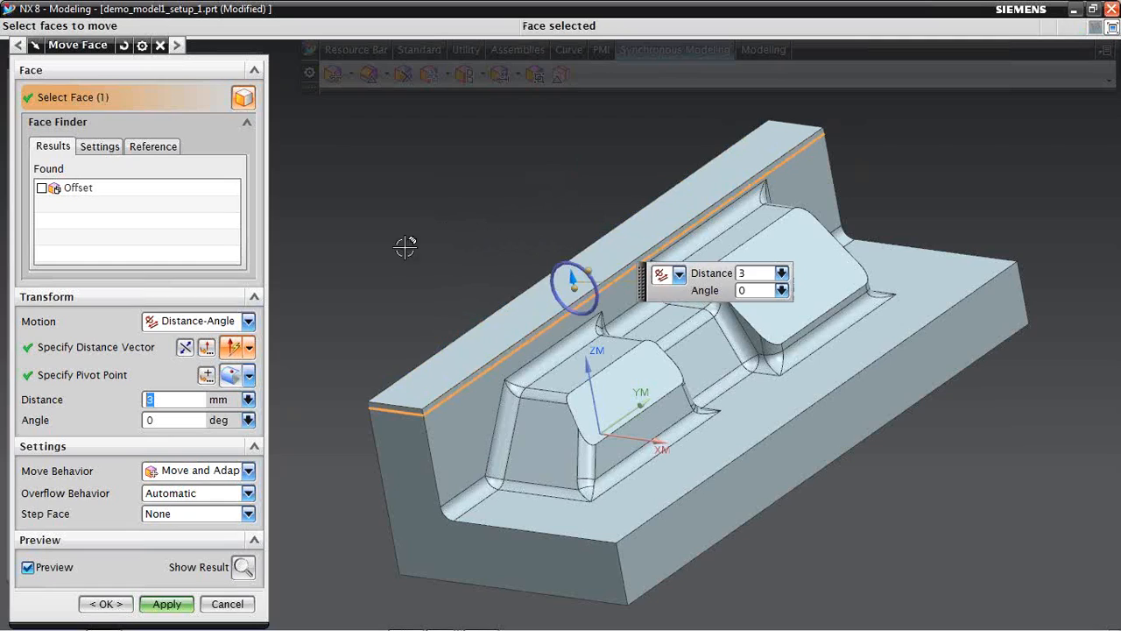
pyautogui.click(166, 604)
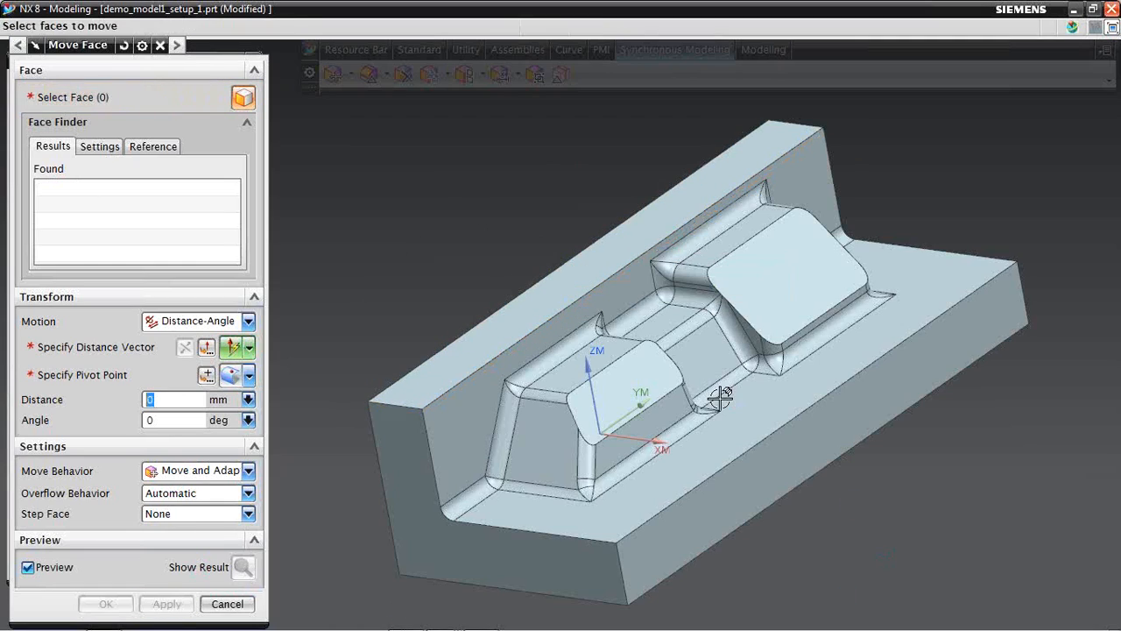
# Move the inclined pad faces of both raised blocks 3 mm outward together
pyautogui.click(646, 368)
pyautogui.click(790, 278)
pyautogui.moveTo(719, 333); pyautogui.dragTo(720, 243, button='middle')
pyautogui.write('2')
pyautogui.press('Return')
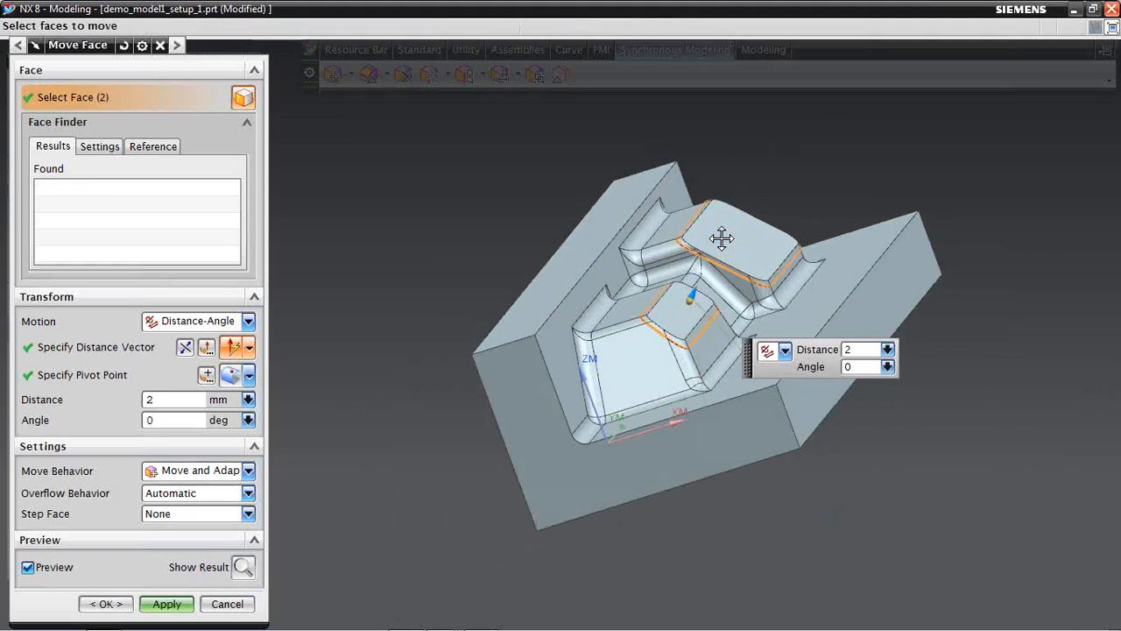
pyautogui.moveTo(722, 239); pyautogui.dragTo(723, 238)
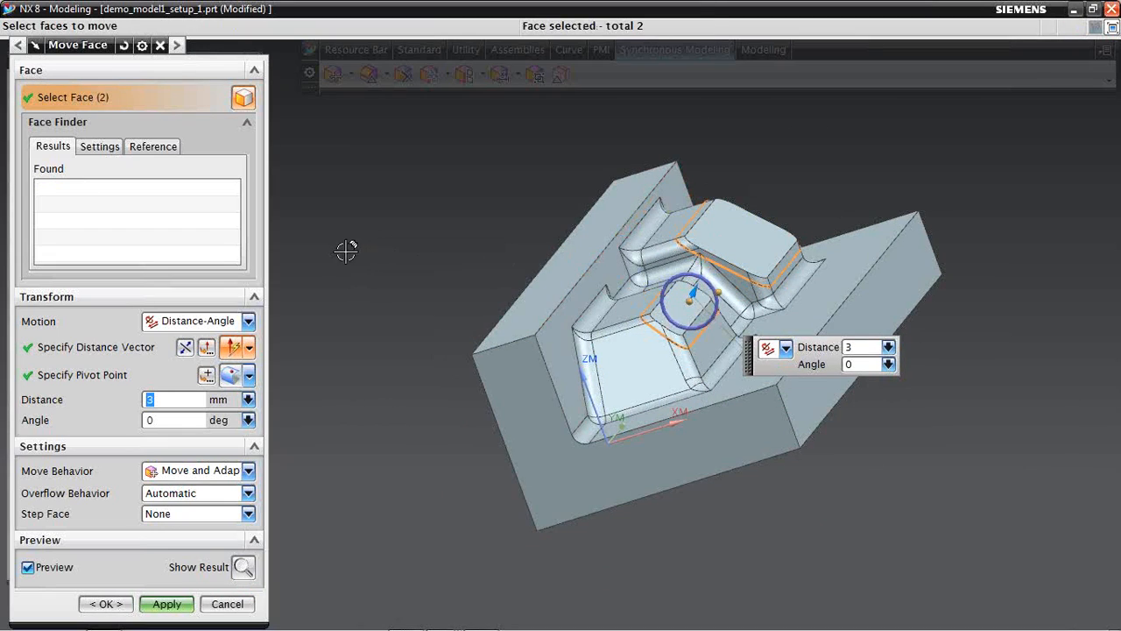
pyautogui.click(168, 604)
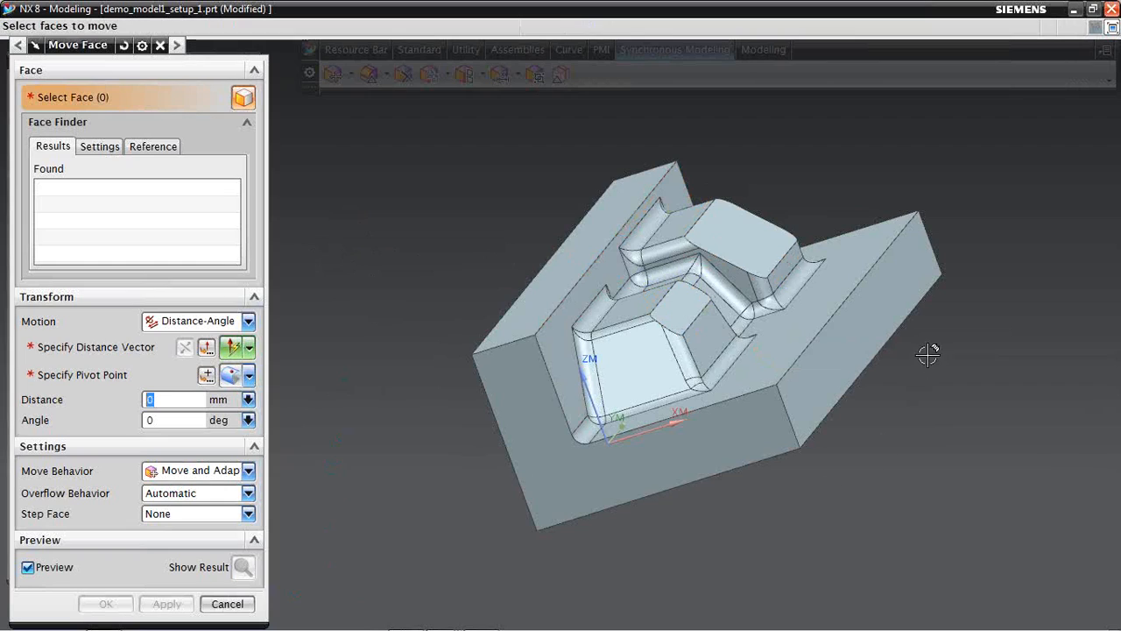
pyautogui.click(862, 329)
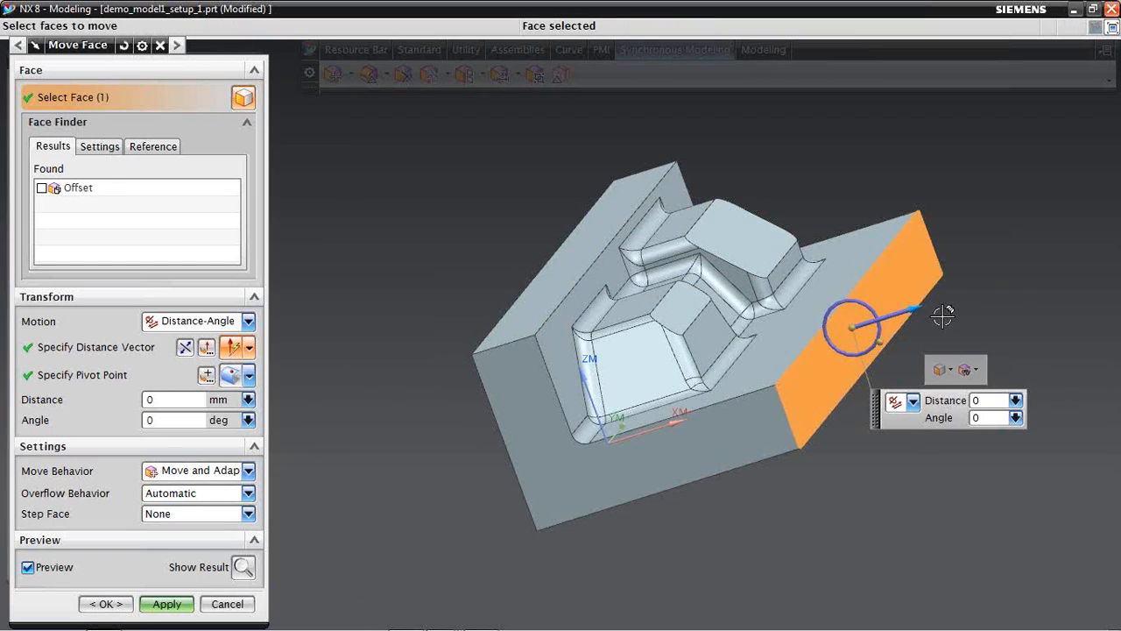
pyautogui.moveTo(929, 309)
pyautogui.mouseDown()
pyautogui.moveTo(951, 298)
pyautogui.moveTo(941, 304)
pyautogui.mouseUp()
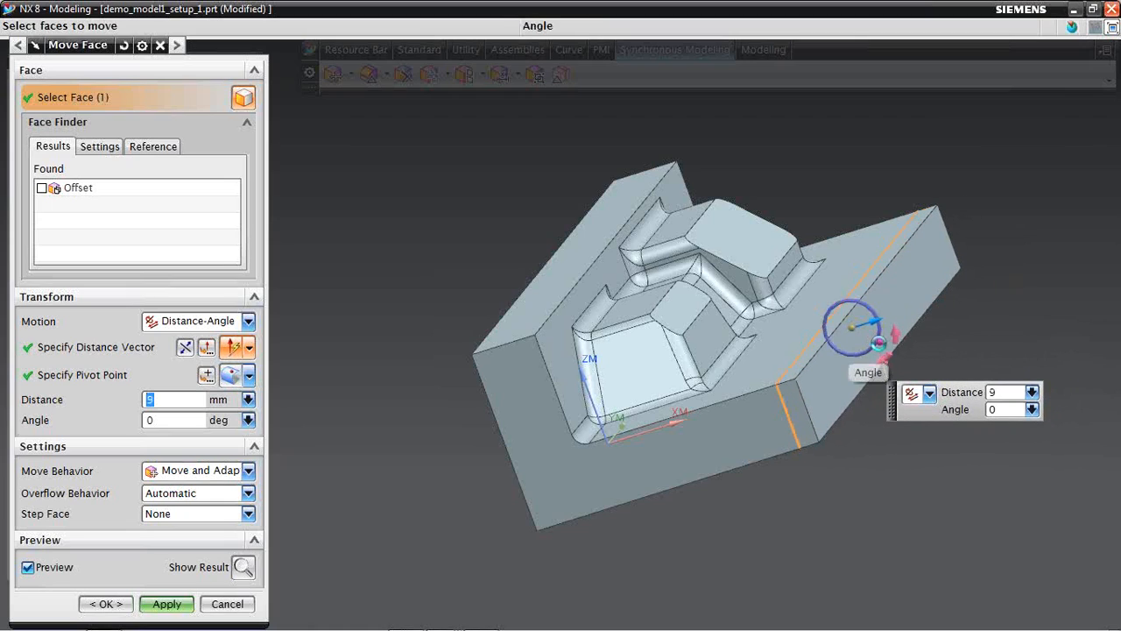
pyautogui.moveTo(883, 337)
pyautogui.mouseDown()
pyautogui.moveTo(861, 326)
pyautogui.moveTo(882, 327)
pyautogui.moveTo(870, 348)
pyautogui.moveTo(876, 327)
pyautogui.moveTo(864, 327)
pyautogui.mouseUp()
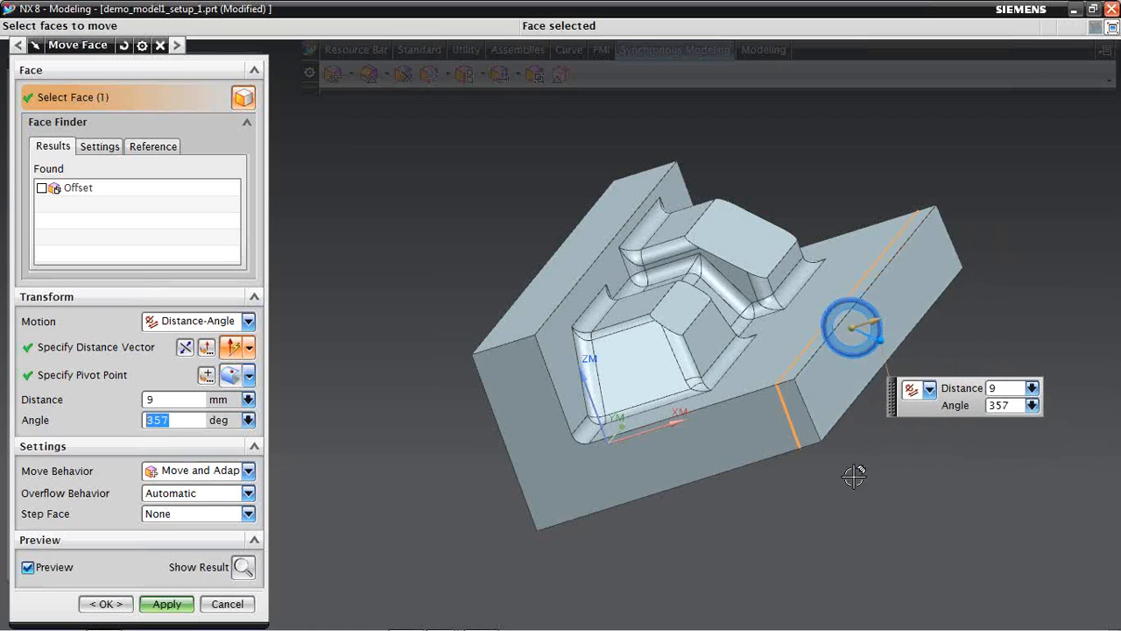
pyautogui.moveTo(798, 501); pyautogui.dragTo(346, 597, button='middle')
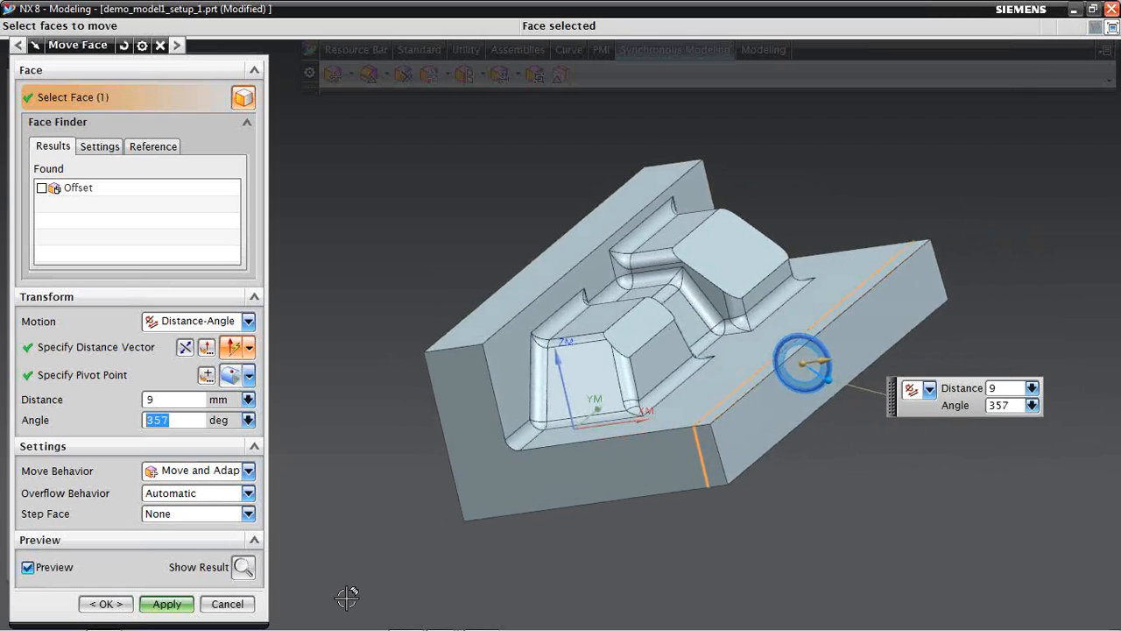
pyautogui.click(227, 605)
# Show the original demo_model1 component again to compare it with the modified linked body
pyautogui.moveTo(346, 528); pyautogui.dragTo(328, 197, button='middle')
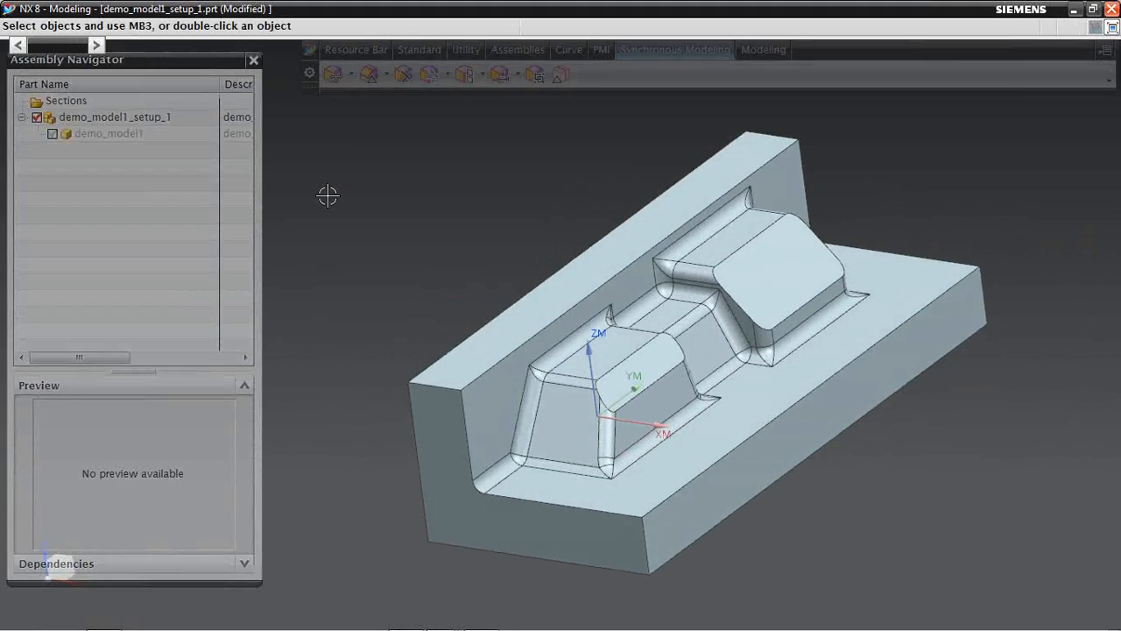
pyautogui.click(51, 134)
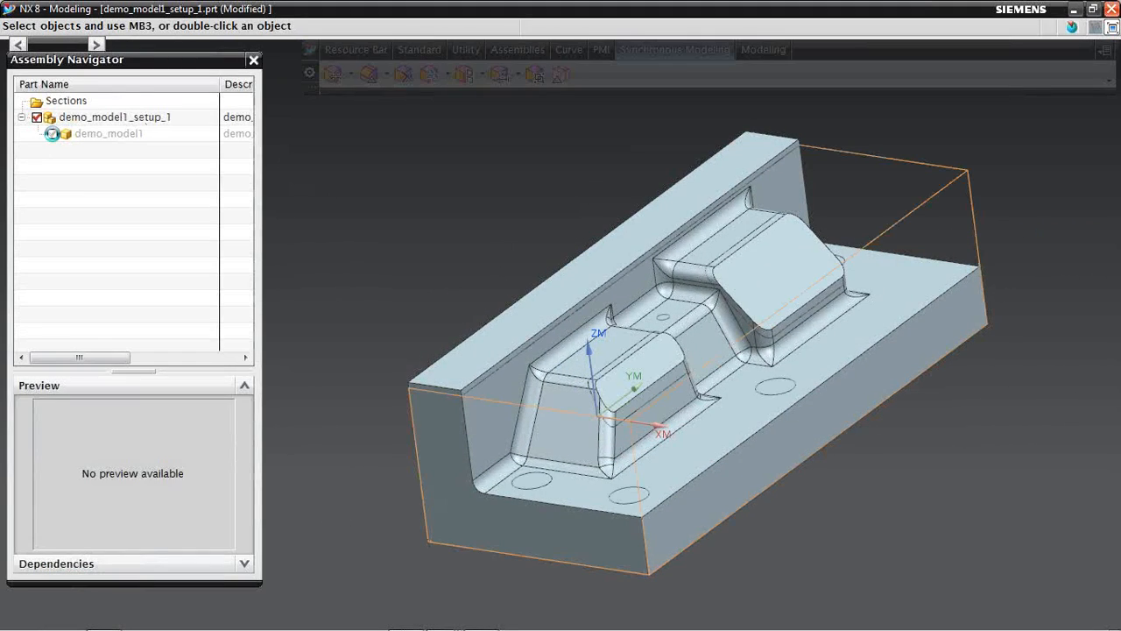
pyautogui.moveTo(342, 218); pyautogui.dragTo(331, 214, button='middle')
pyautogui.moveTo(330, 211); pyautogui.dragTo(323, 204, button='middle')
# Switch the setup part from the Modeling application back to the Manufacturing application
pyautogui.click(313, 49)
pyautogui.moveTo(357, 56)
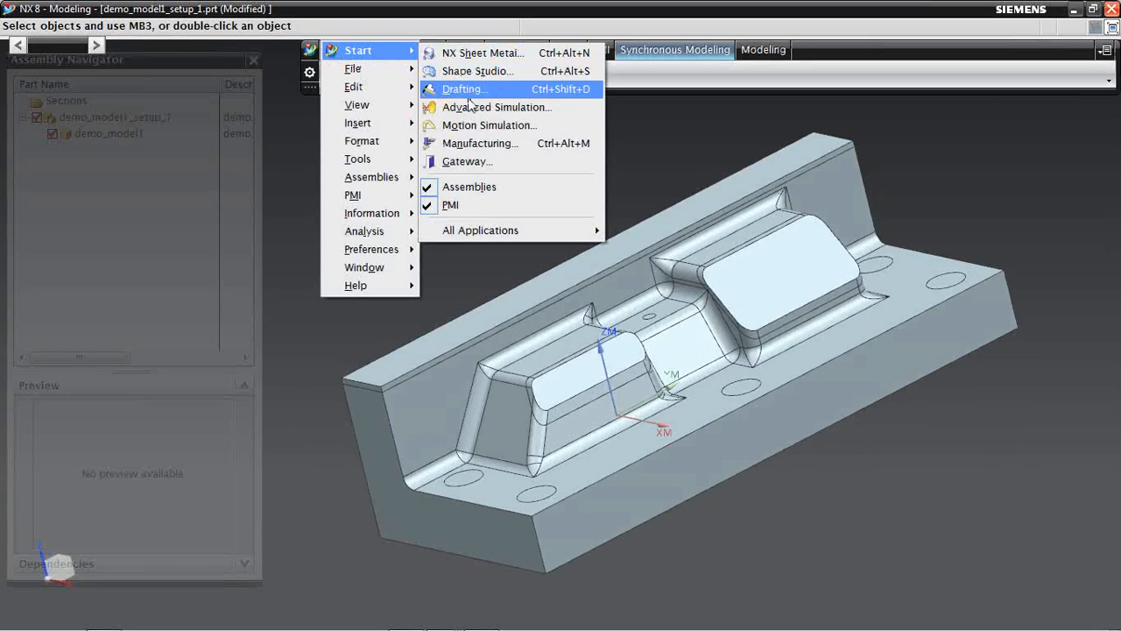
pyautogui.click(450, 143)
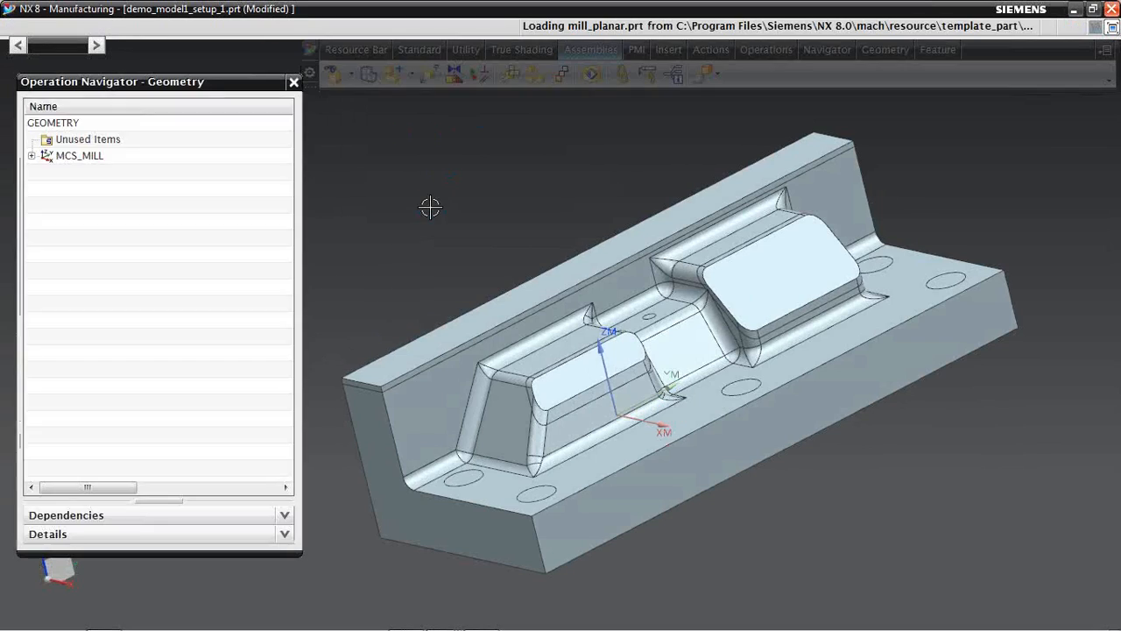
pyautogui.moveTo(437, 205); pyautogui.dragTo(423, 205, button='middle')
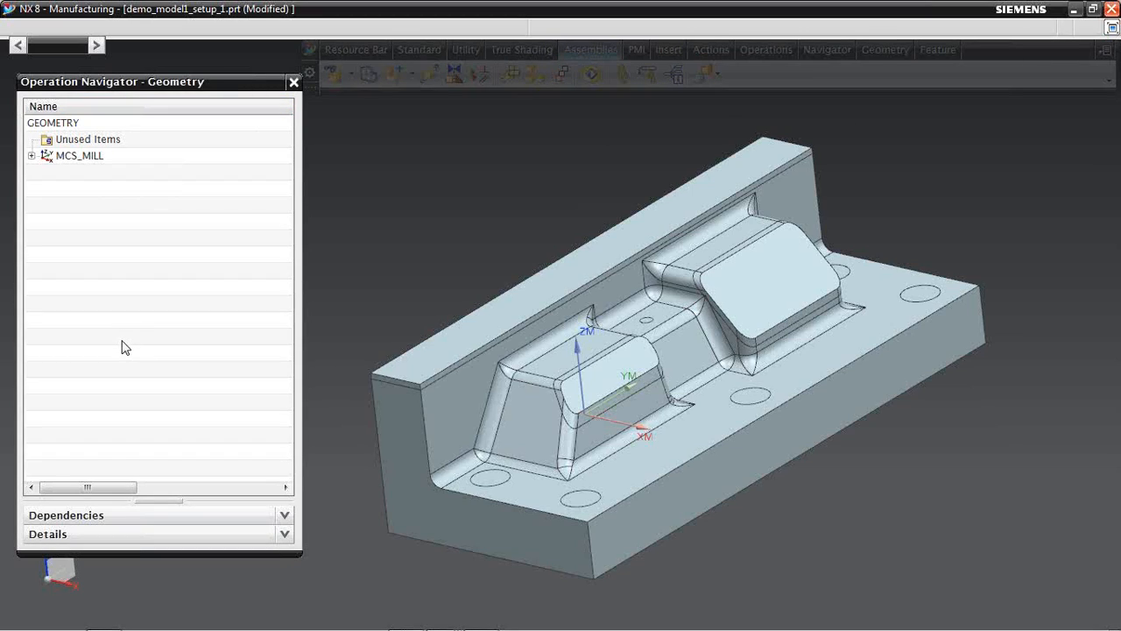
# Step the Operation Navigator through its Machine Tool, Geometry, Program Order and Machining Method views
pyautogui.rightClick(112, 227)
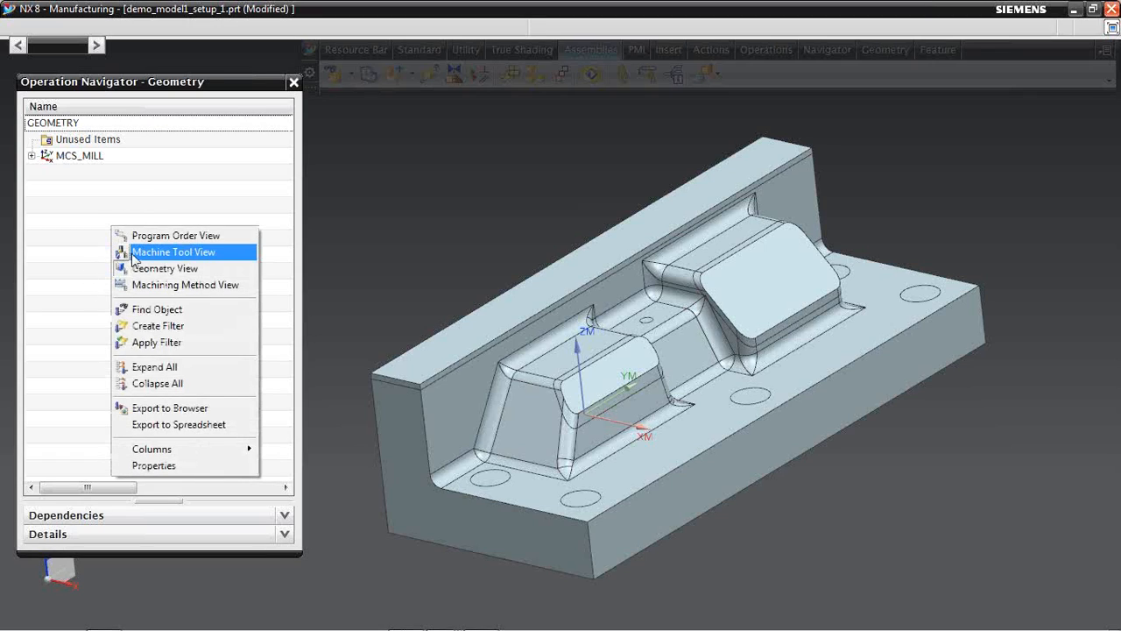
pyautogui.click(132, 254)
pyautogui.rightClick(86, 226)
pyautogui.click(118, 268)
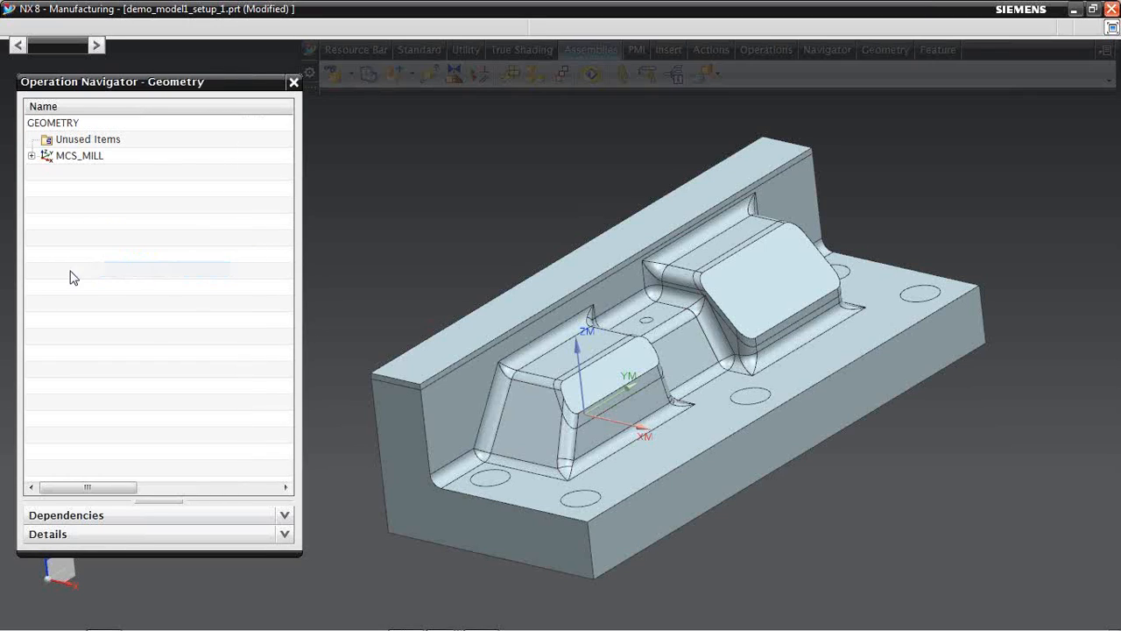
pyautogui.rightClick(65, 261)
pyautogui.click(101, 266)
pyautogui.rightClick(99, 262)
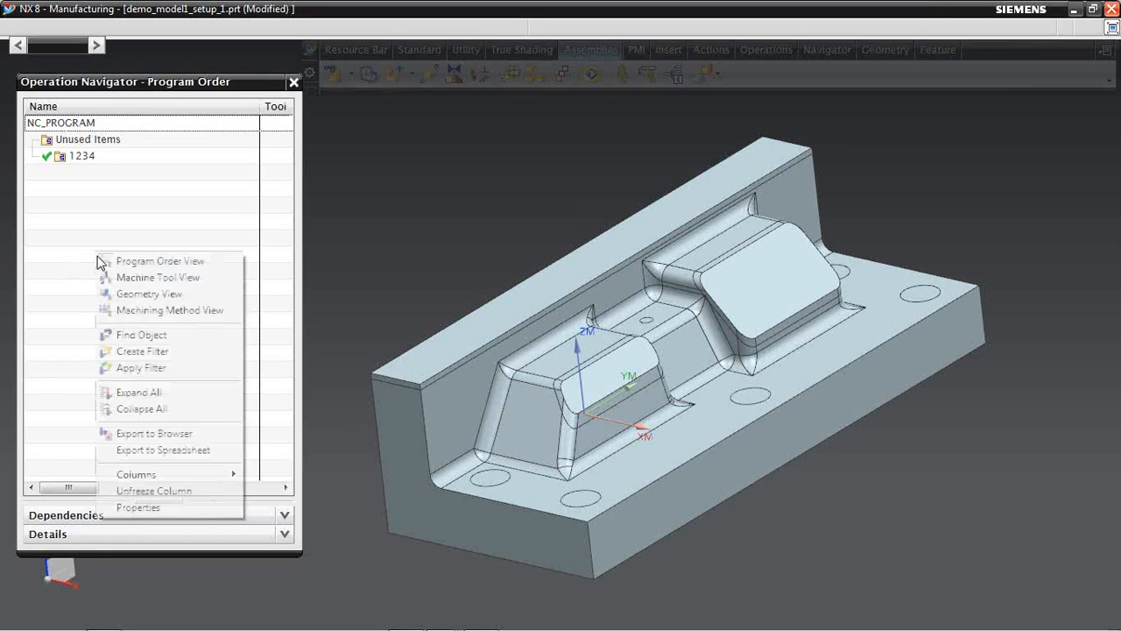
pyautogui.click(130, 315)
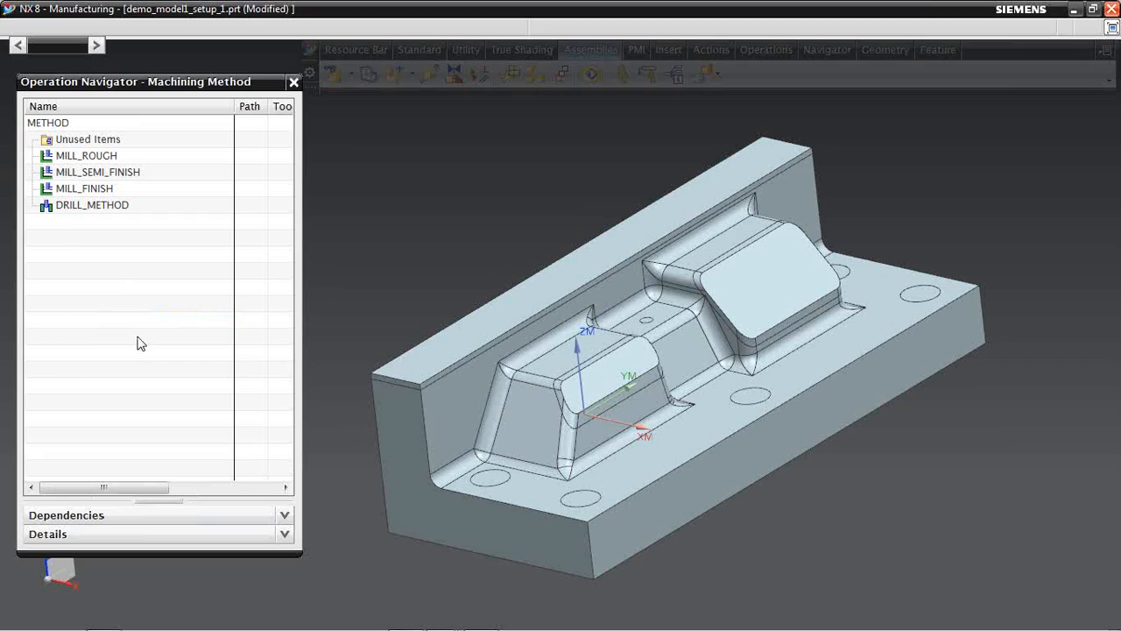
# Cycle through the four Operation Navigator views again using the Navigator commands, ending with the Machine Tool view
pyautogui.click(824, 51)
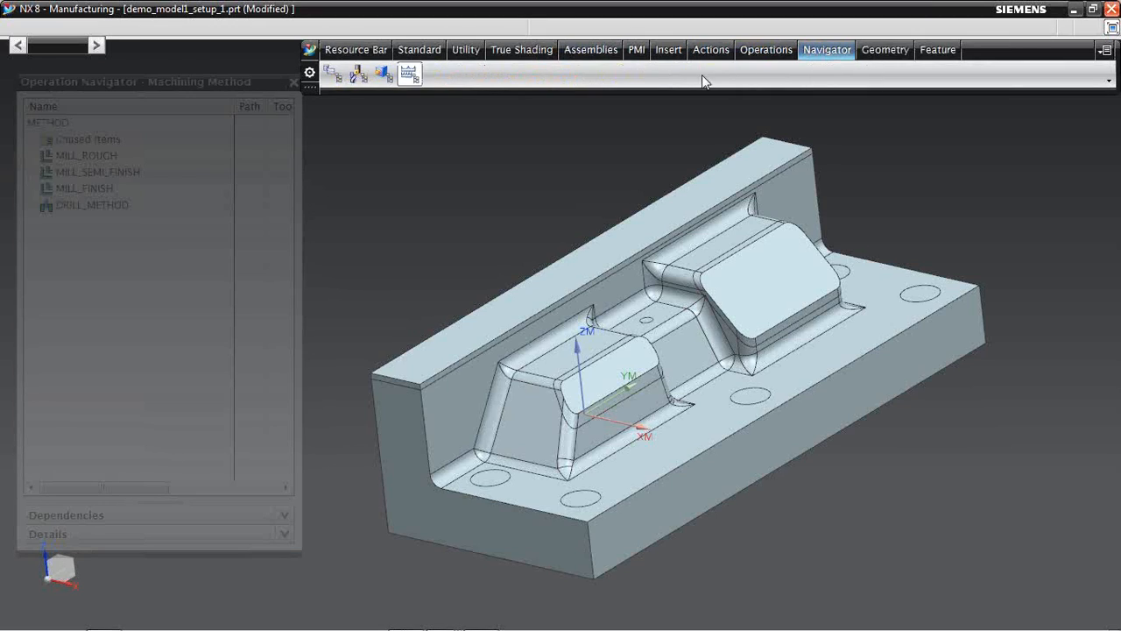
pyautogui.click(333, 75)
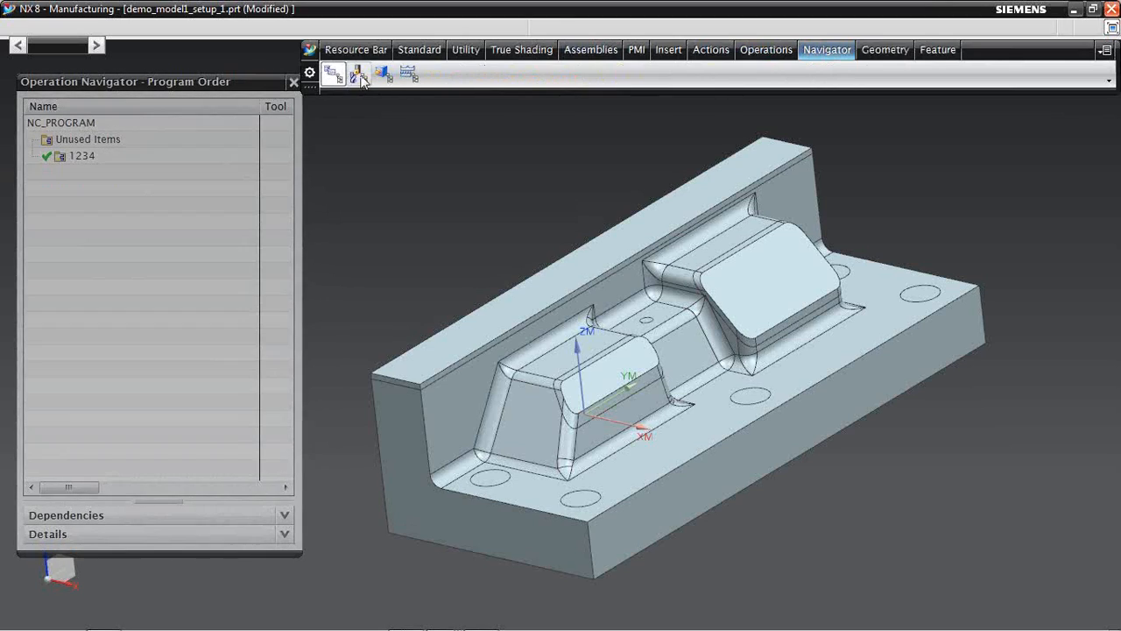
pyautogui.click(359, 76)
pyautogui.click(383, 76)
pyautogui.click(408, 75)
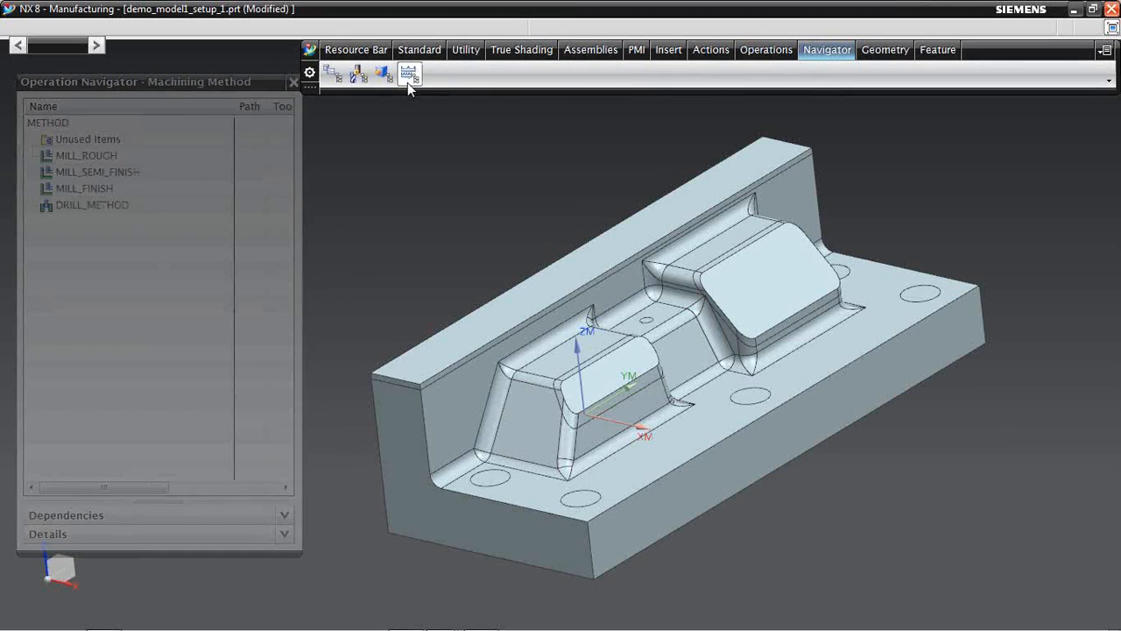
pyautogui.click(333, 74)
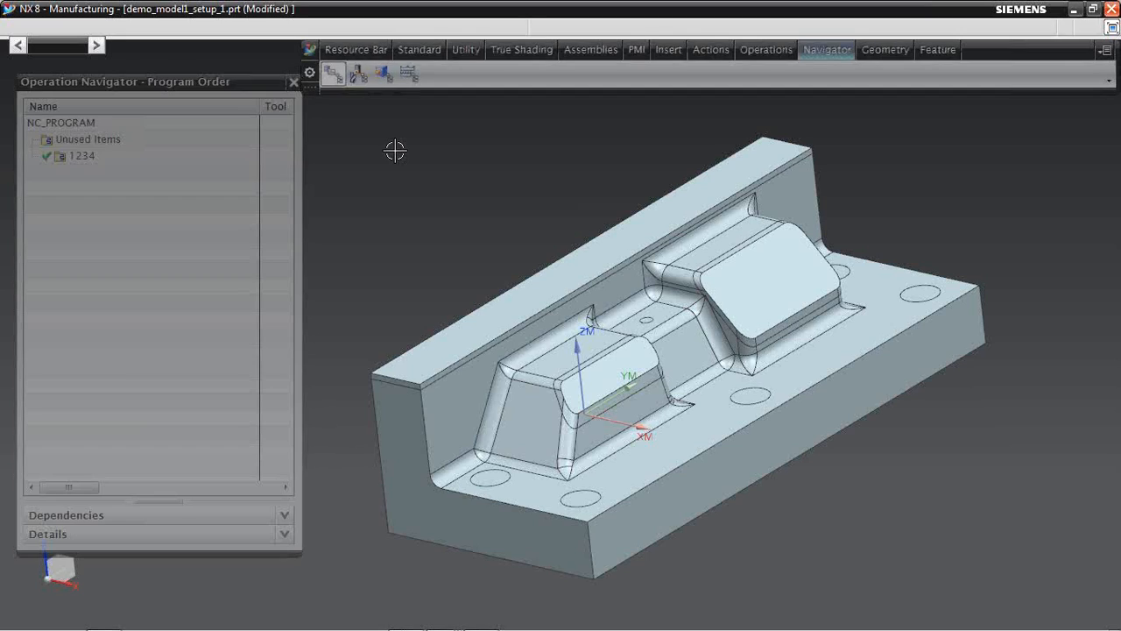
pyautogui.click(360, 75)
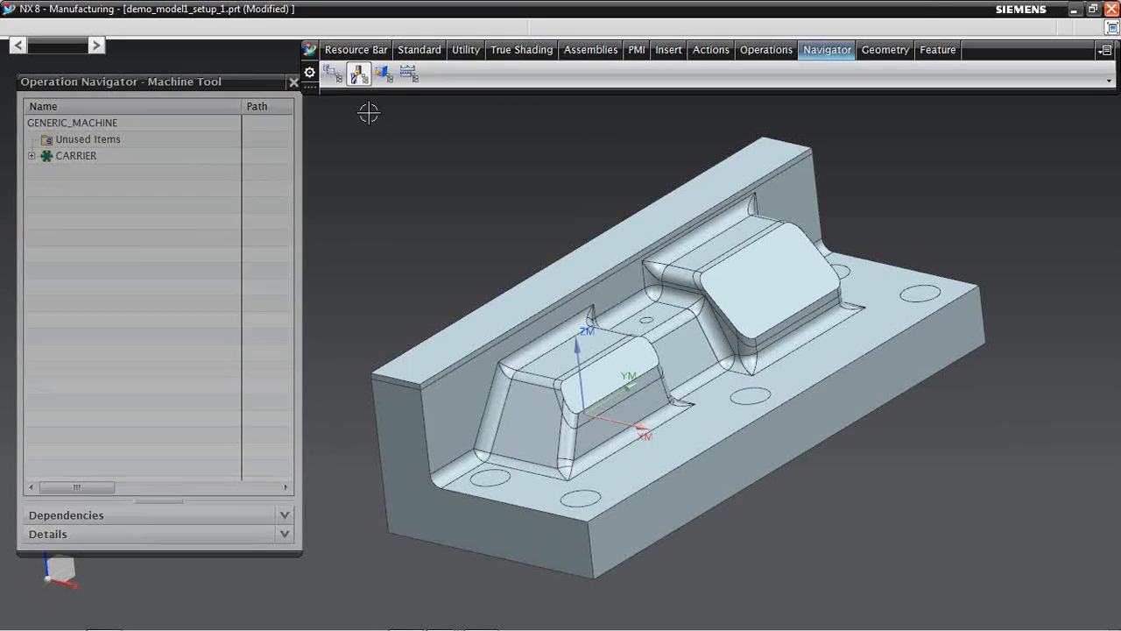
# Switch the Operation Navigator to the Geometry view and expand all its items
pyautogui.rightClick(35, 311)
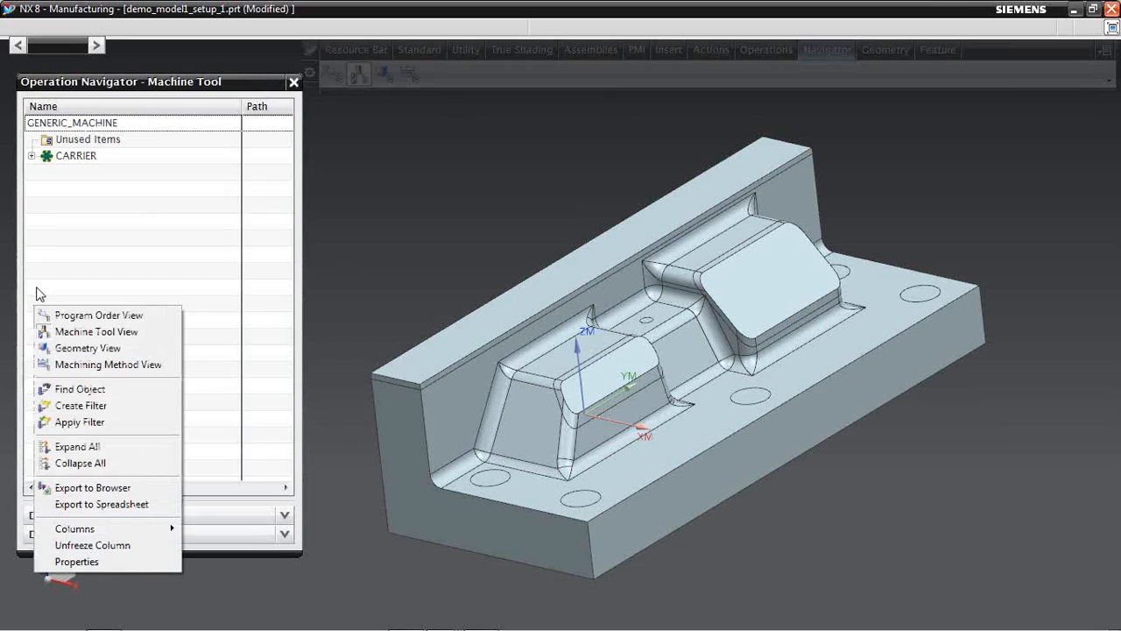
pyautogui.click(46, 353)
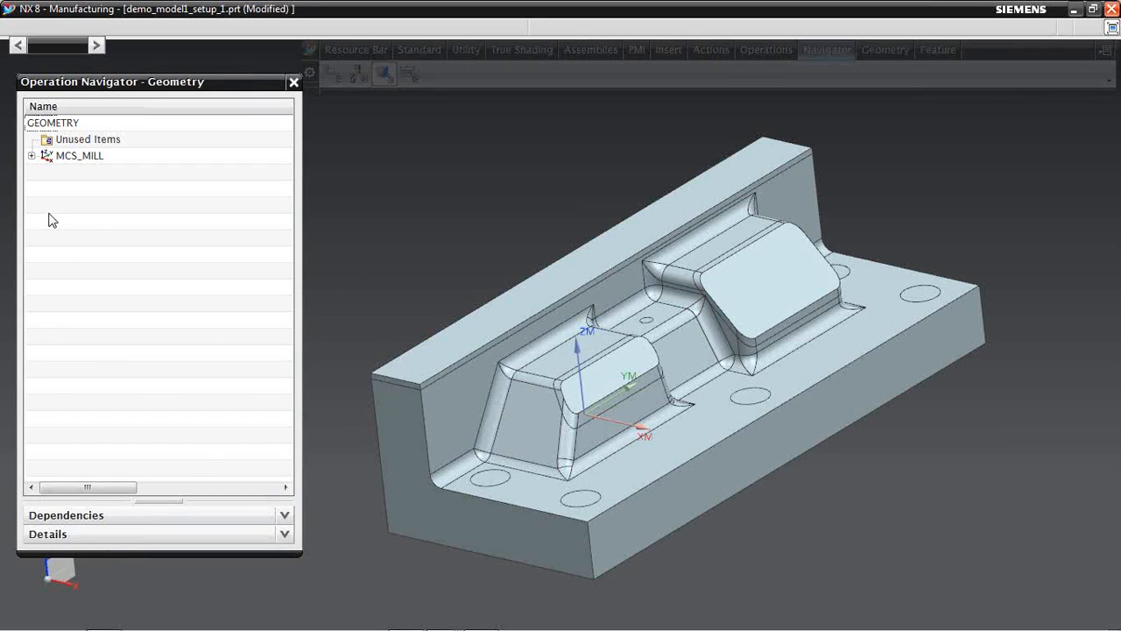
pyautogui.rightClick(50, 220)
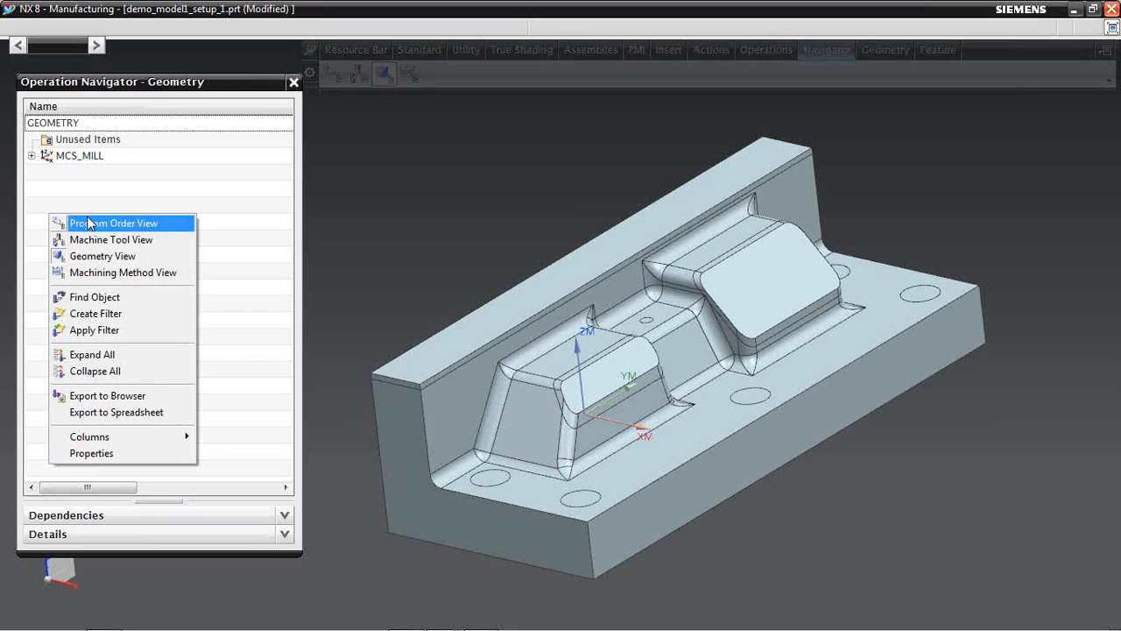
pyautogui.click(101, 355)
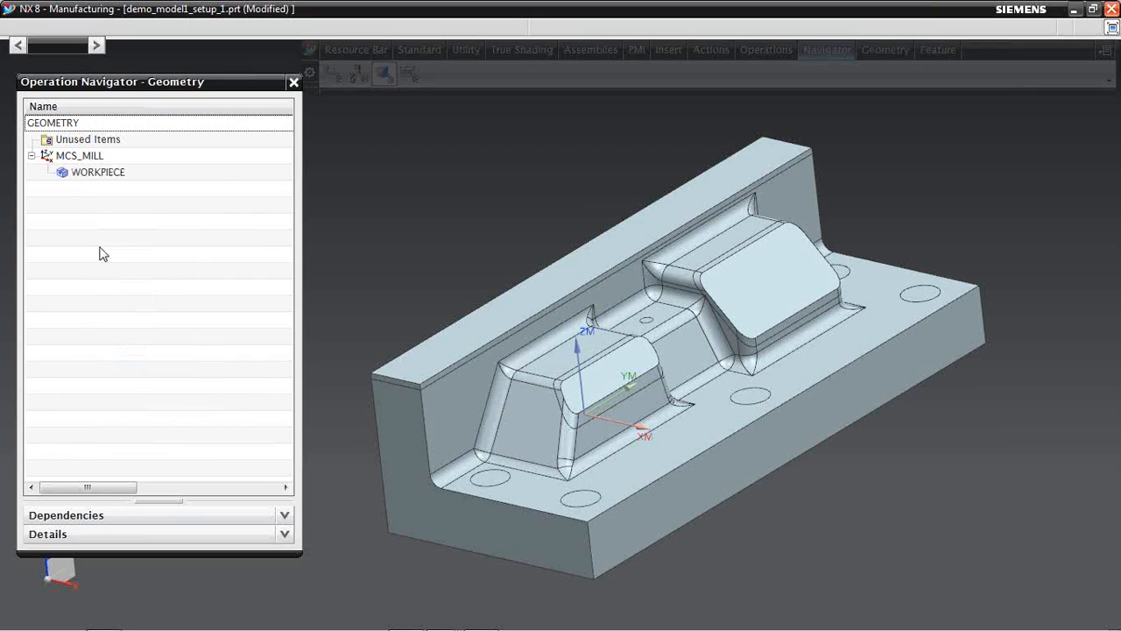
# Assign the original solid body in DEMO_MODEL1 as the WORKPIECE's part geometry and open its blank geometry definition
pyautogui.doubleClick(81, 174)
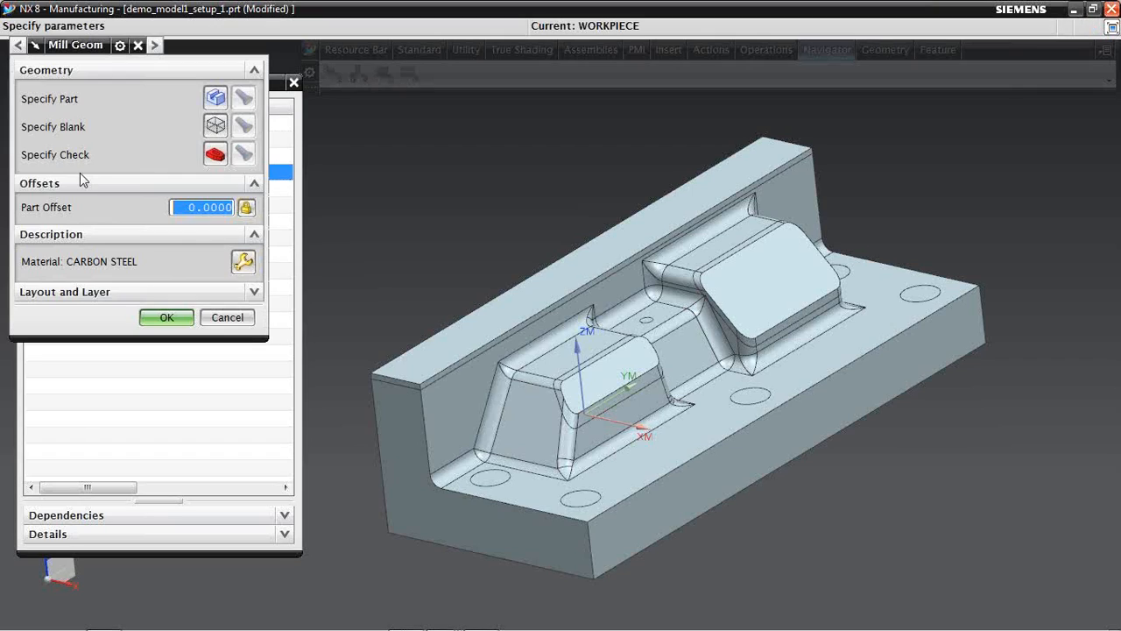
pyautogui.click(215, 97)
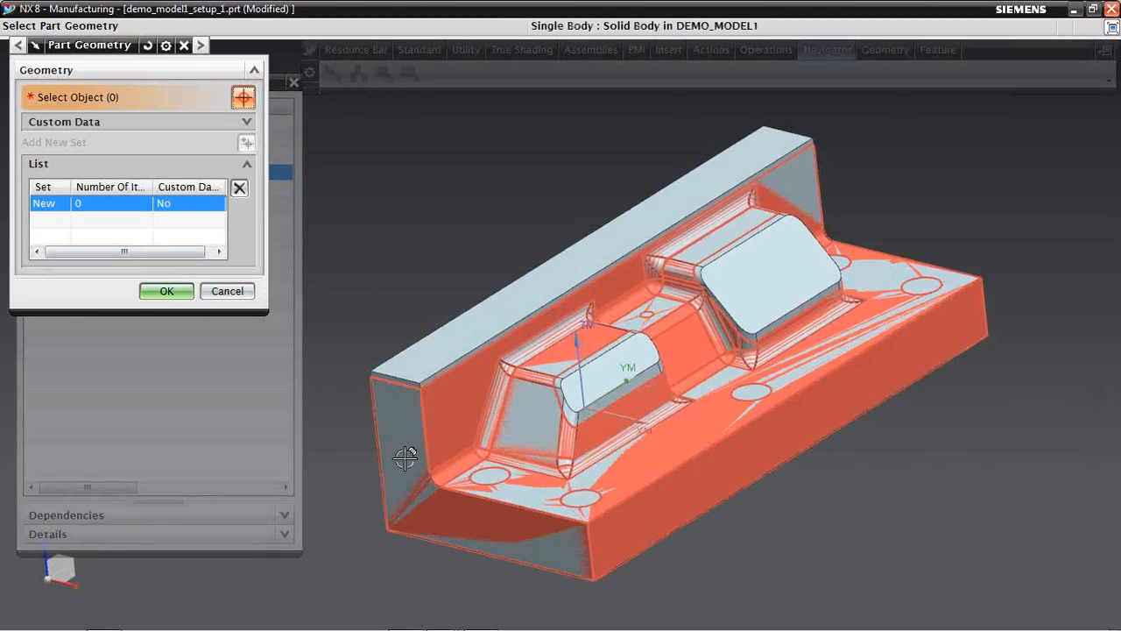
pyautogui.scroll(2, 421, 451)
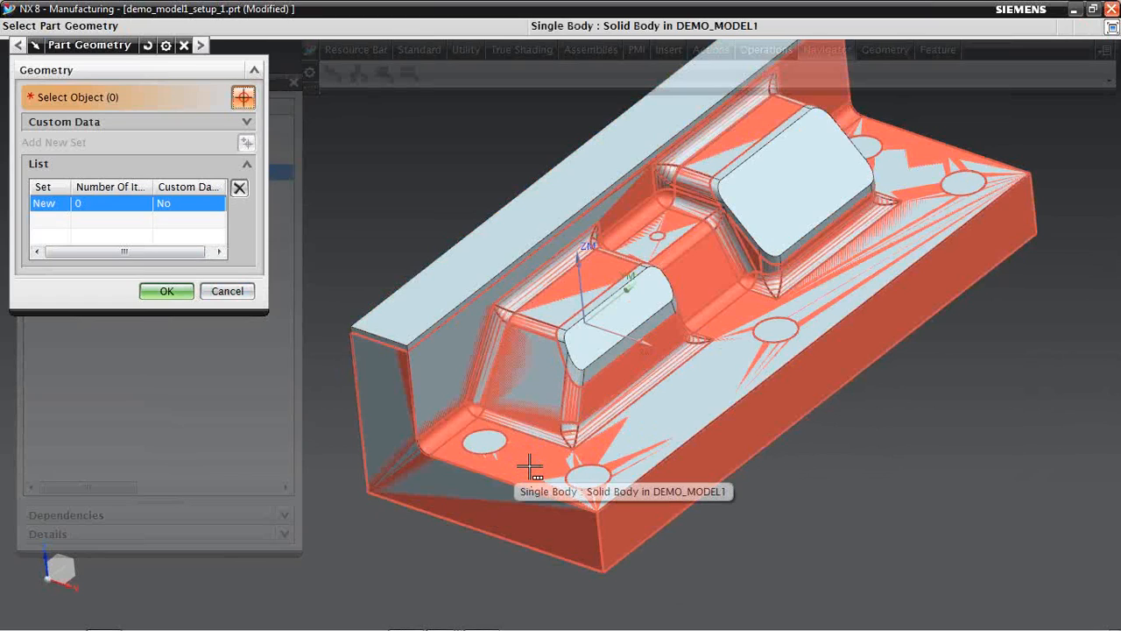
pyautogui.click(530, 469)
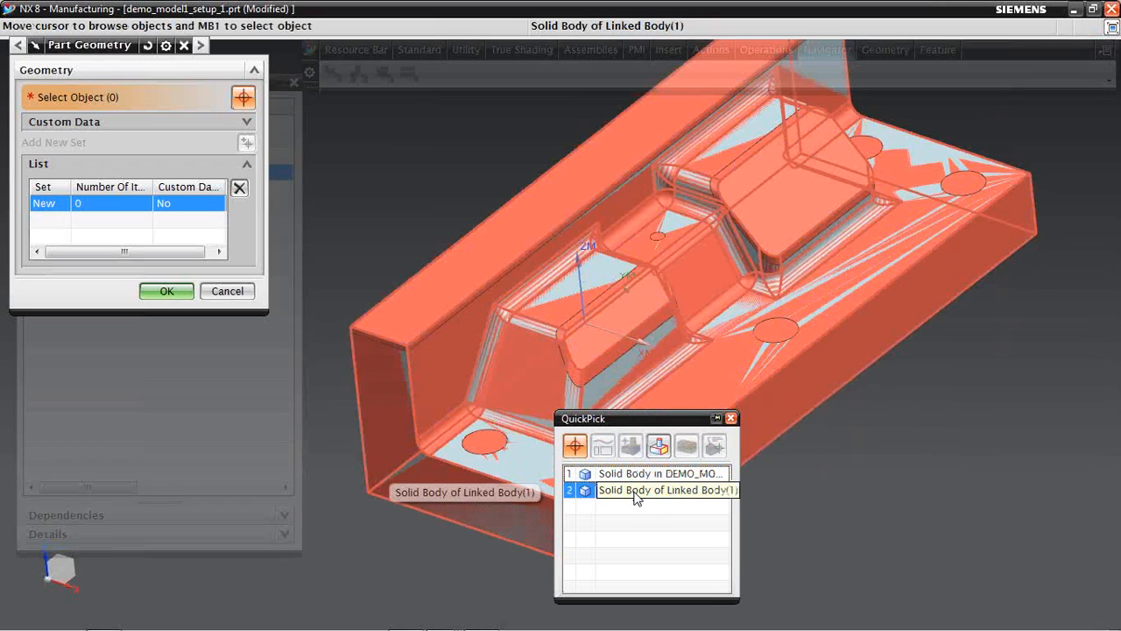
pyautogui.click(617, 474)
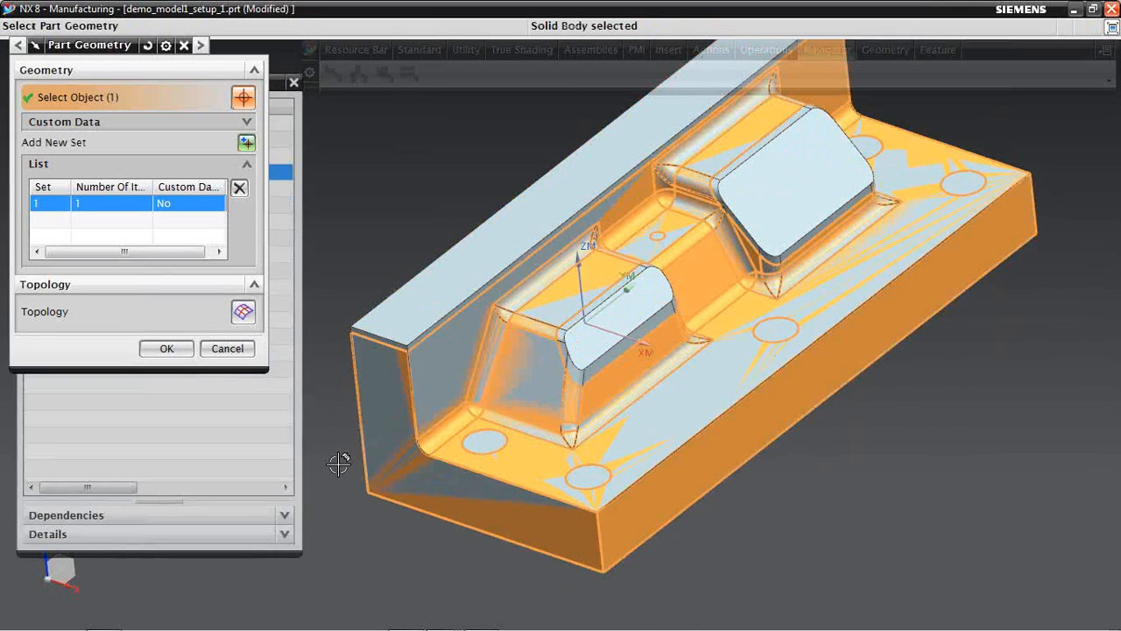
pyautogui.click(166, 349)
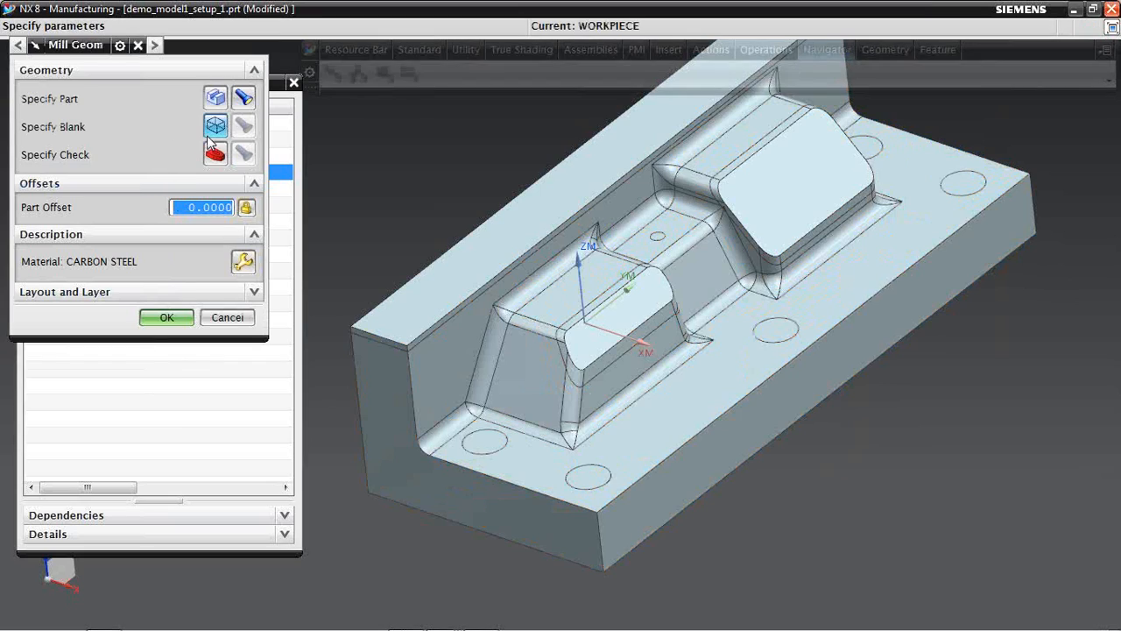
pyautogui.click(215, 127)
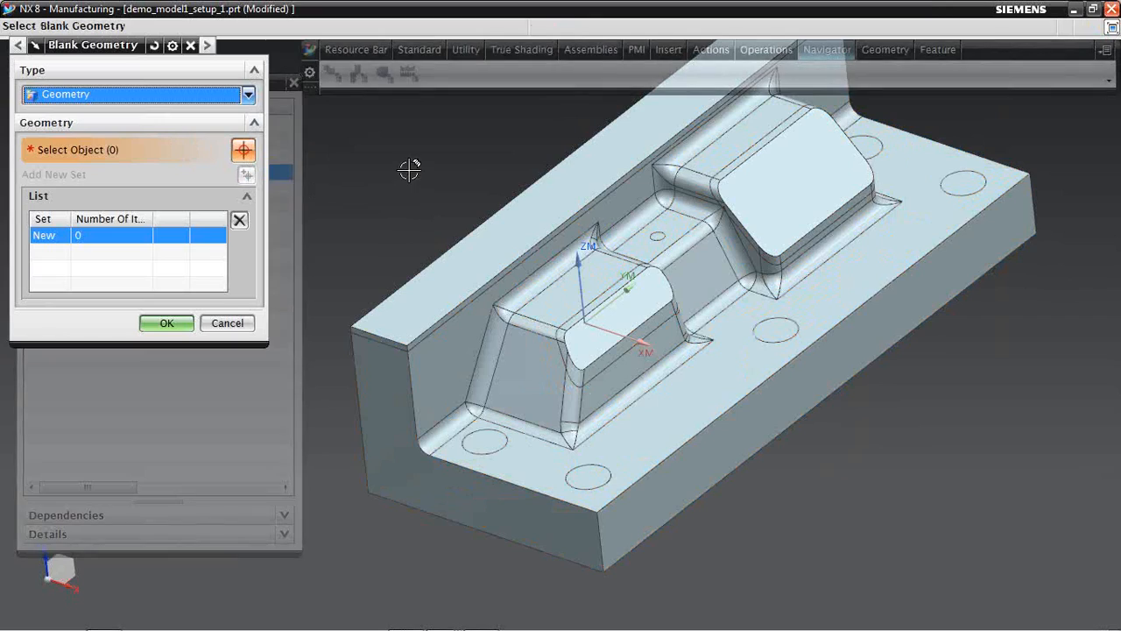
# Try a Bounding Block blank enlarged about 22 mm in XM+, 16.3 mm in XM- and 18 mm in ZM+
pyautogui.click(249, 94)
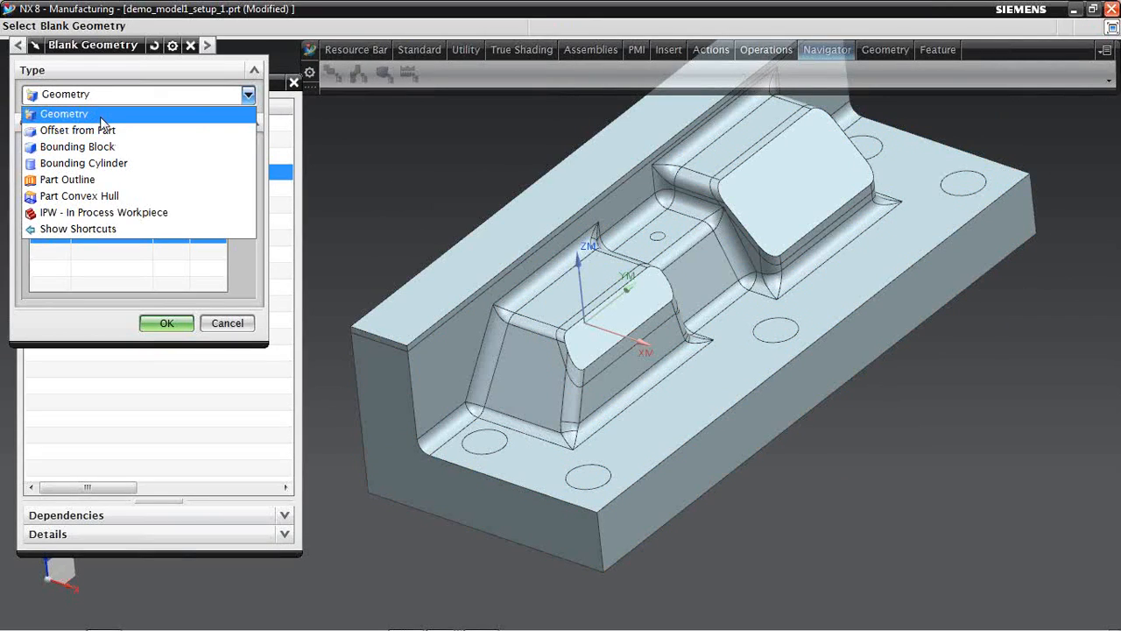
pyautogui.click(110, 147)
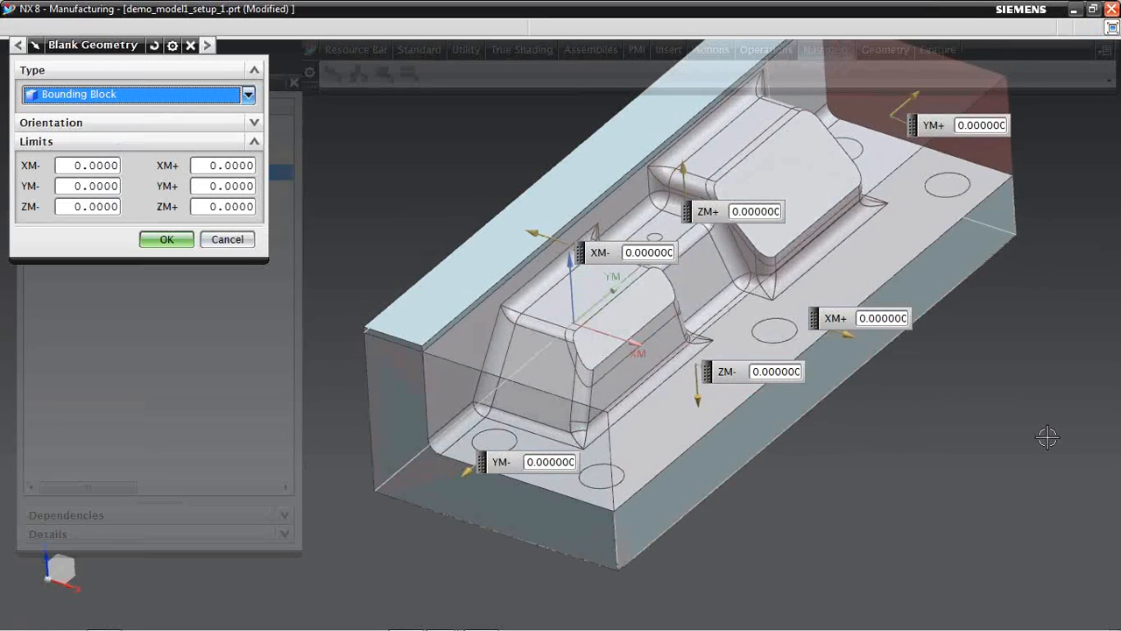
pyautogui.moveTo(1046, 438); pyautogui.dragTo(865, 343, button='middle')
pyautogui.moveTo(866, 344); pyautogui.dragTo(907, 348)
pyautogui.moveTo(488, 235); pyautogui.dragTo(461, 230)
pyautogui.moveTo(462, 230); pyautogui.dragTo(717, 260, button='middle')
pyautogui.moveTo(718, 259); pyautogui.dragTo(719, 239)
# Try a Part Outline blank extended about 25.5 mm in ZM+
pyautogui.click(248, 94)
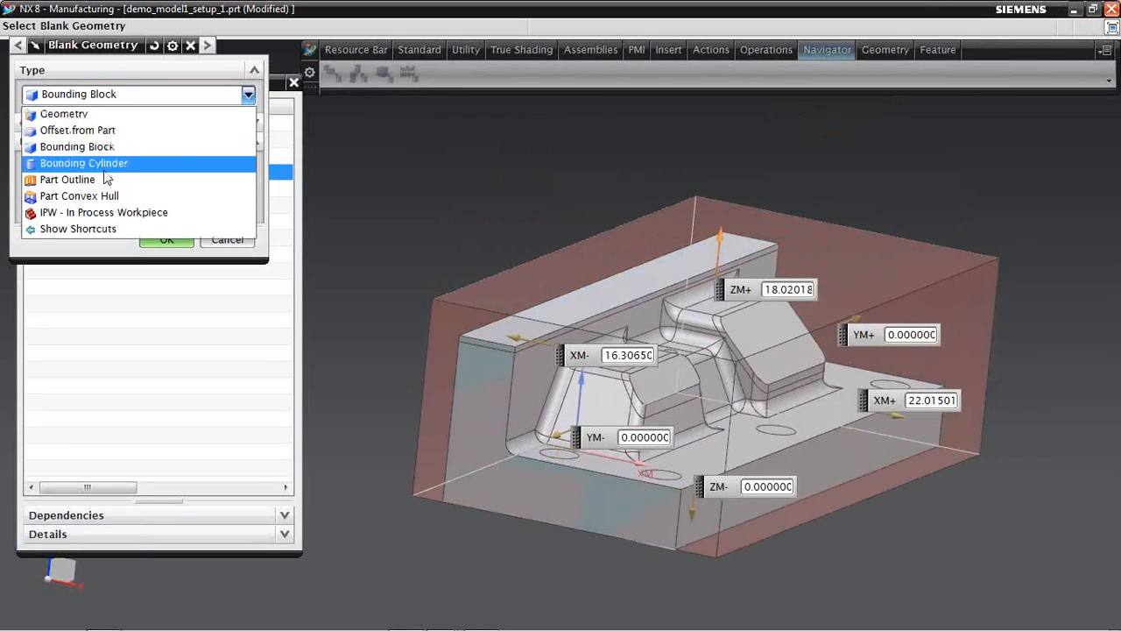
pyautogui.click(54, 181)
pyautogui.moveTo(634, 231); pyautogui.dragTo(871, 193, button='middle')
pyautogui.moveTo(705, 263); pyautogui.dragTo(868, 192)
pyautogui.moveTo(870, 179); pyautogui.dragTo(363, 218, button='middle')
# Set the blank type back to Geometry and try the linked body and the rear wall's top face, removing each selection
pyautogui.click(248, 93)
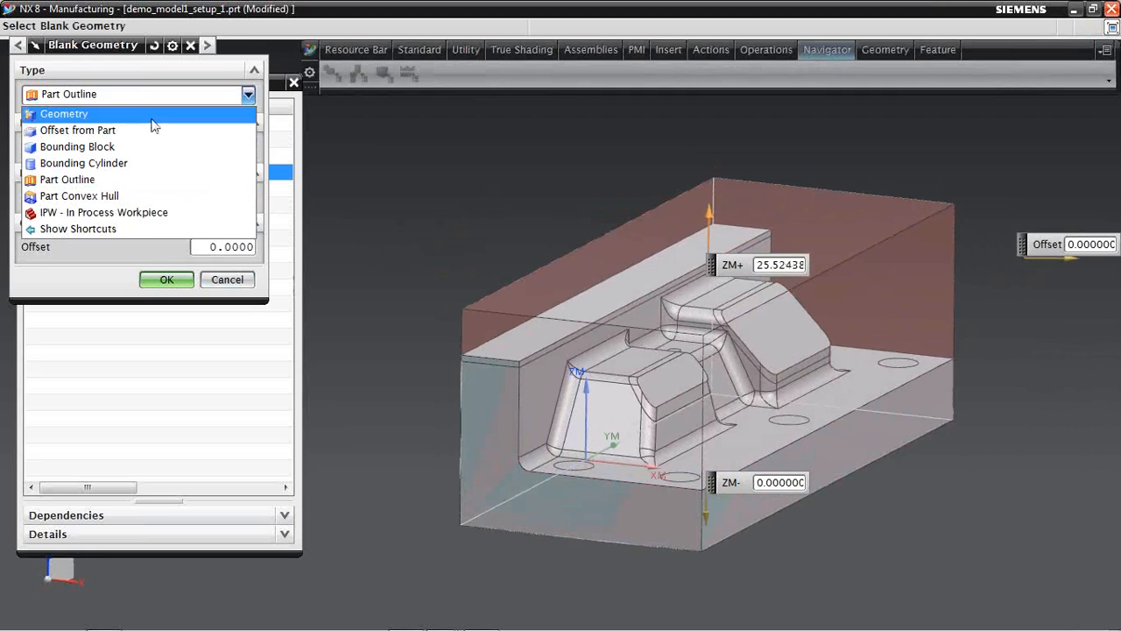
pyautogui.click(75, 120)
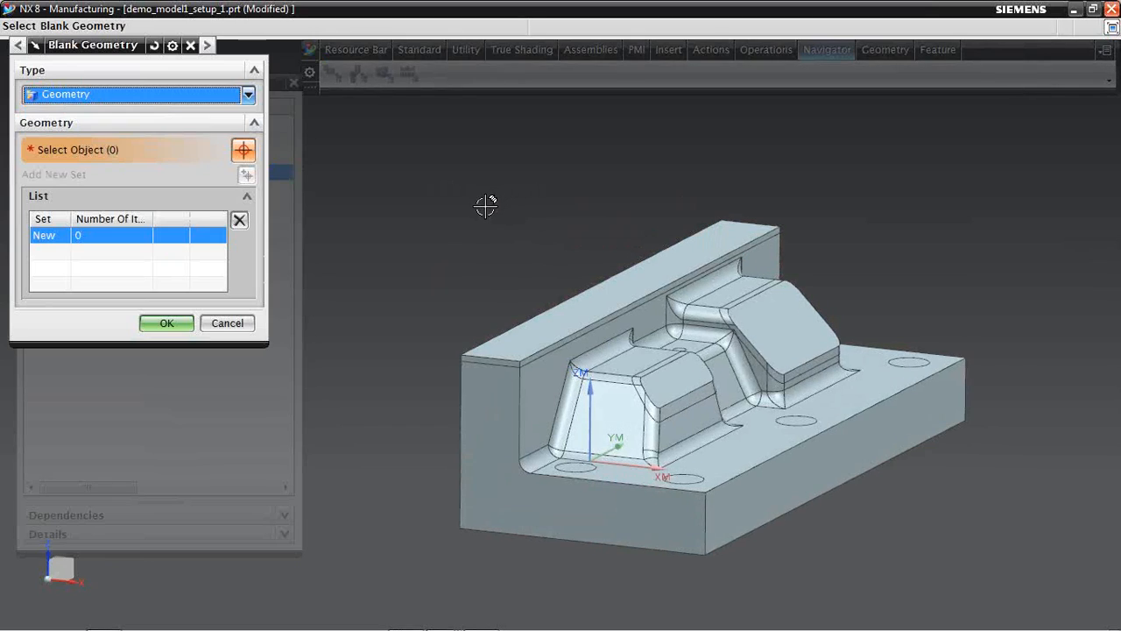
pyautogui.scroll(4, 490, 208)
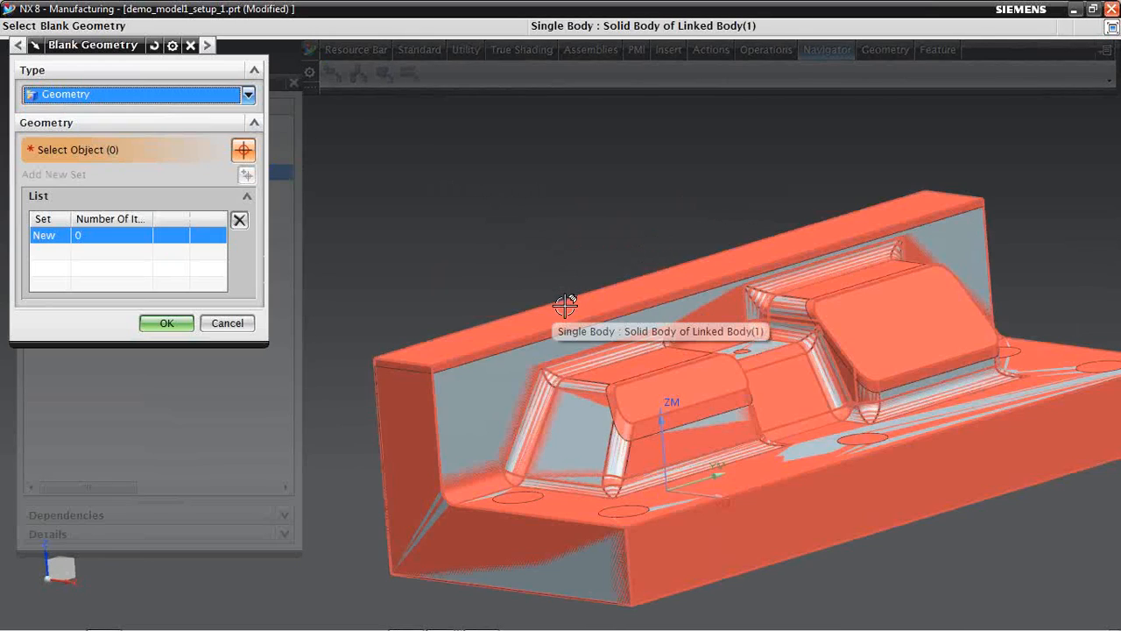
pyautogui.click(565, 304)
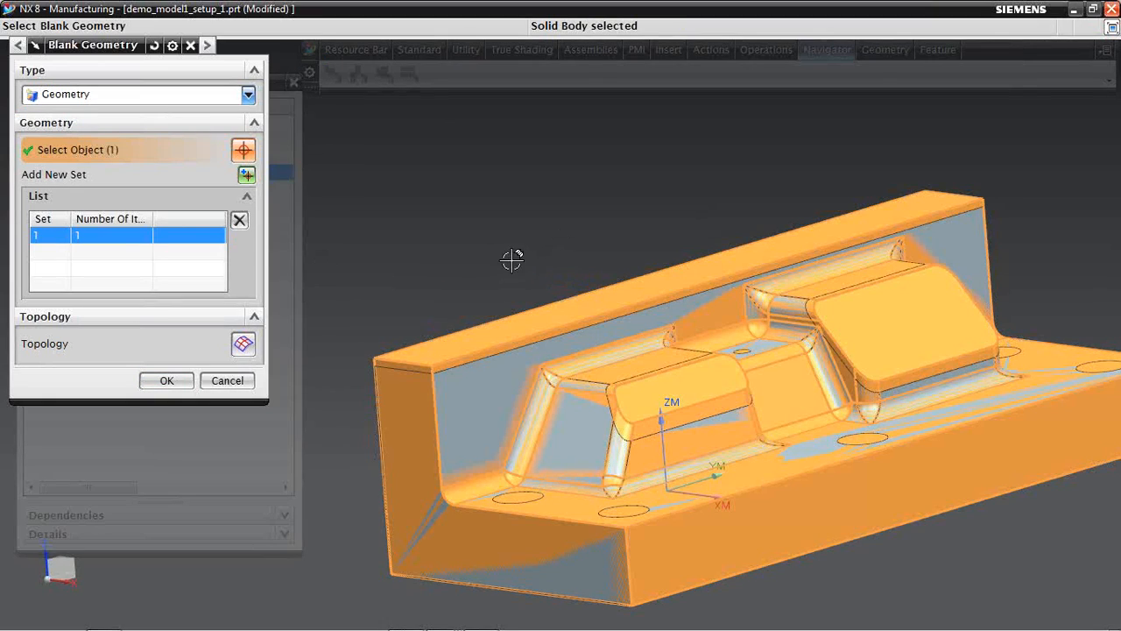
pyautogui.click(240, 221)
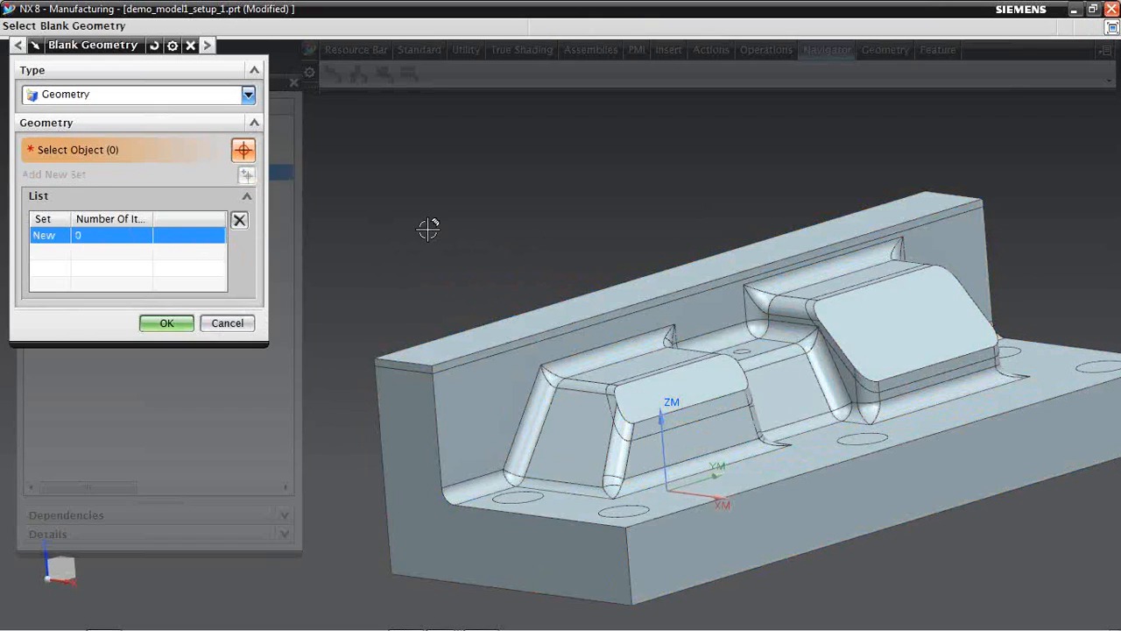
pyautogui.click(536, 306)
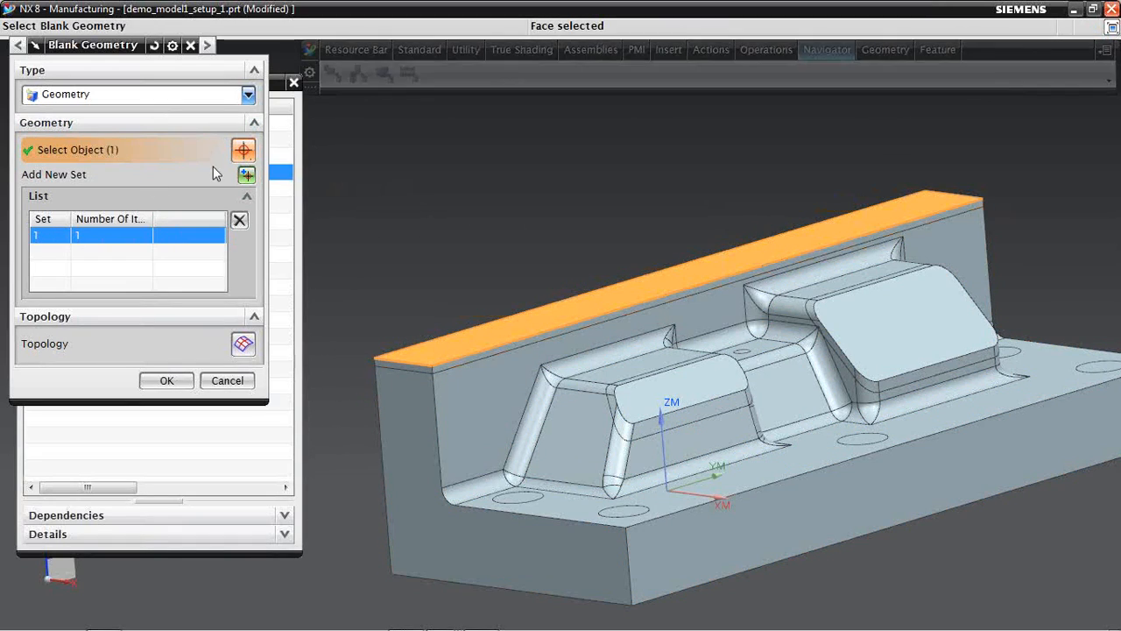
pyautogui.click(238, 219)
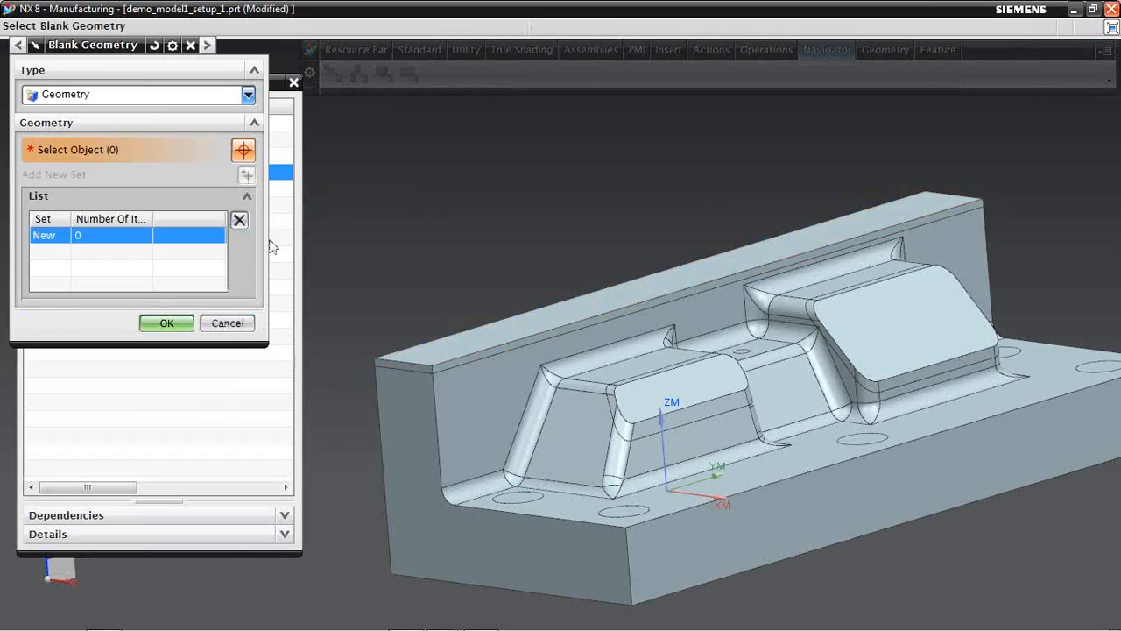
# Restrict selection to solid bodies and assign the modified linked body as the WORKPIECE's blank geometry
pyautogui.rightClick(386, 184)
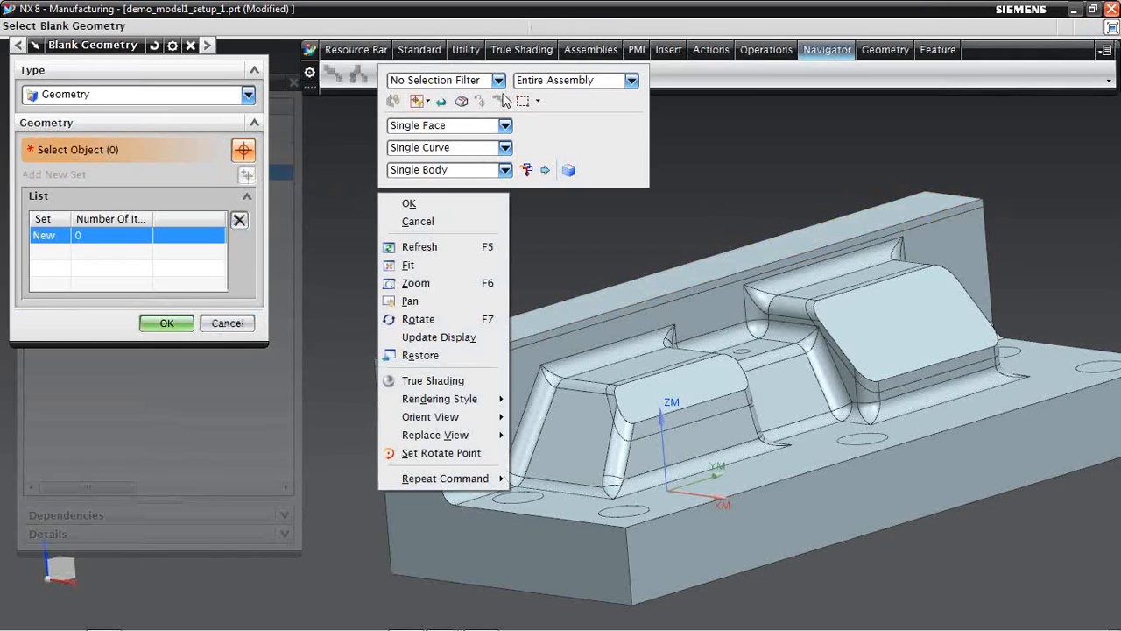
pyautogui.click(445, 127)
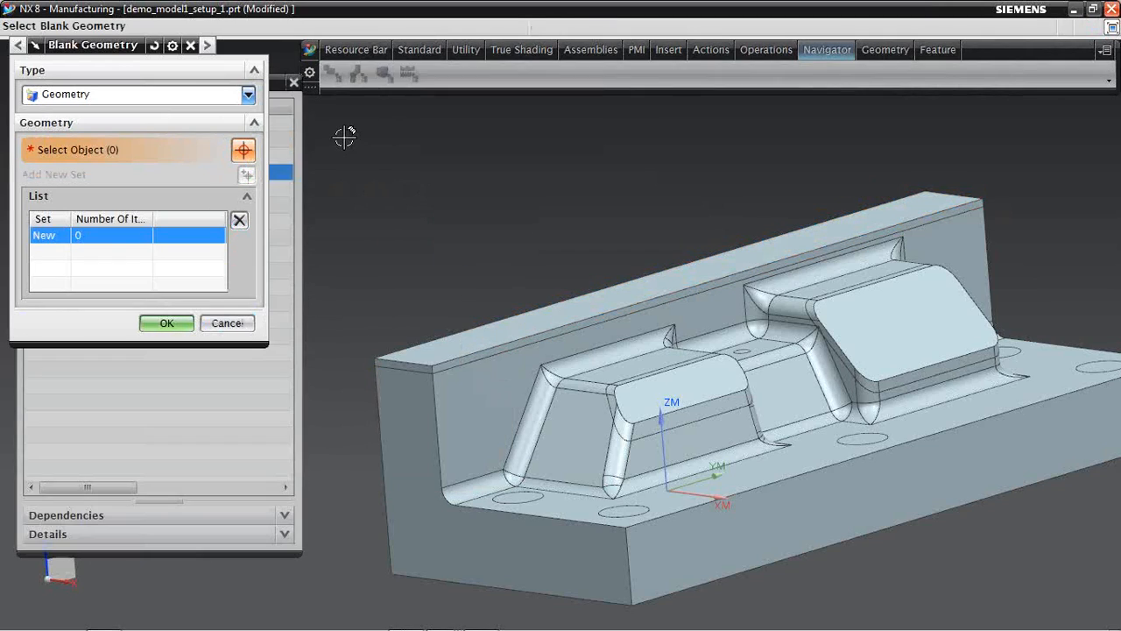
pyautogui.rightClick(368, 131)
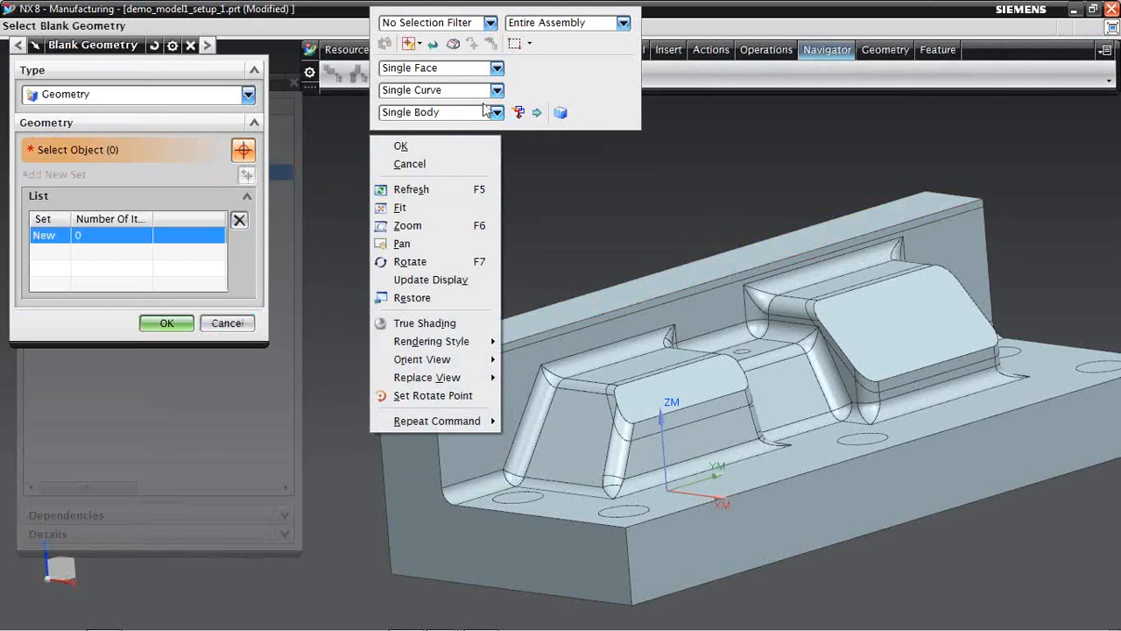
pyautogui.click(491, 25)
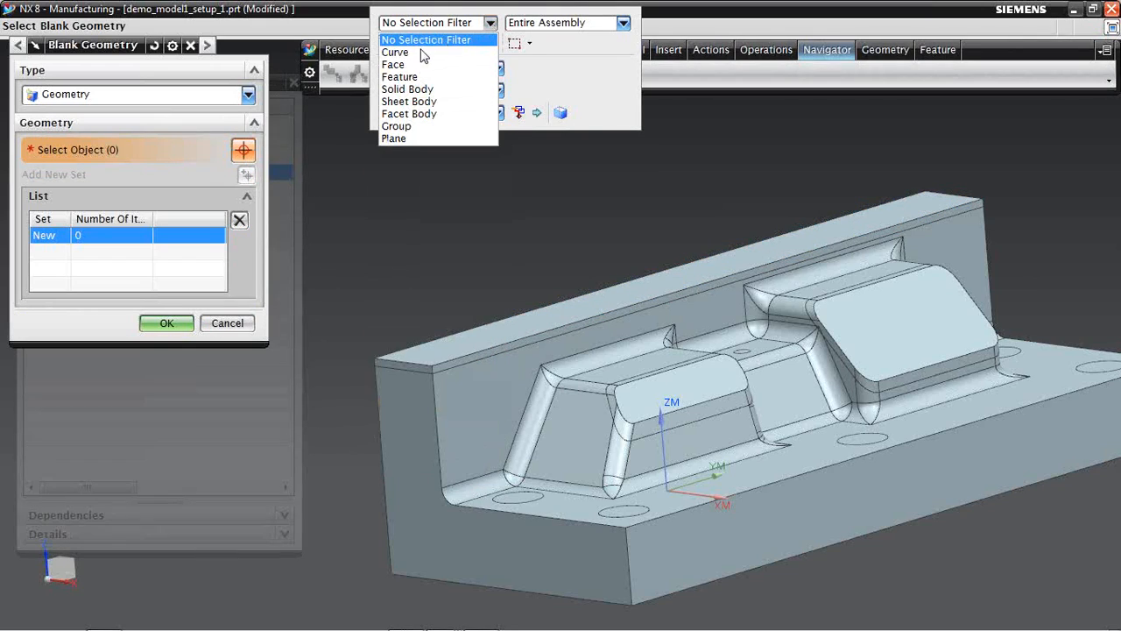
pyautogui.click(405, 90)
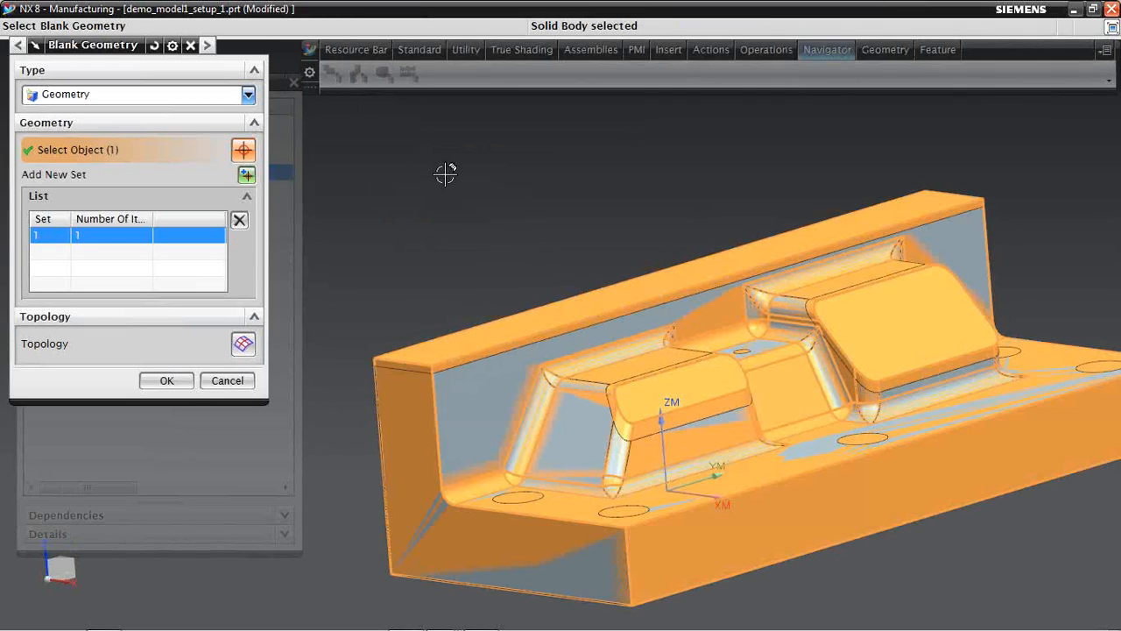
pyautogui.click(167, 381)
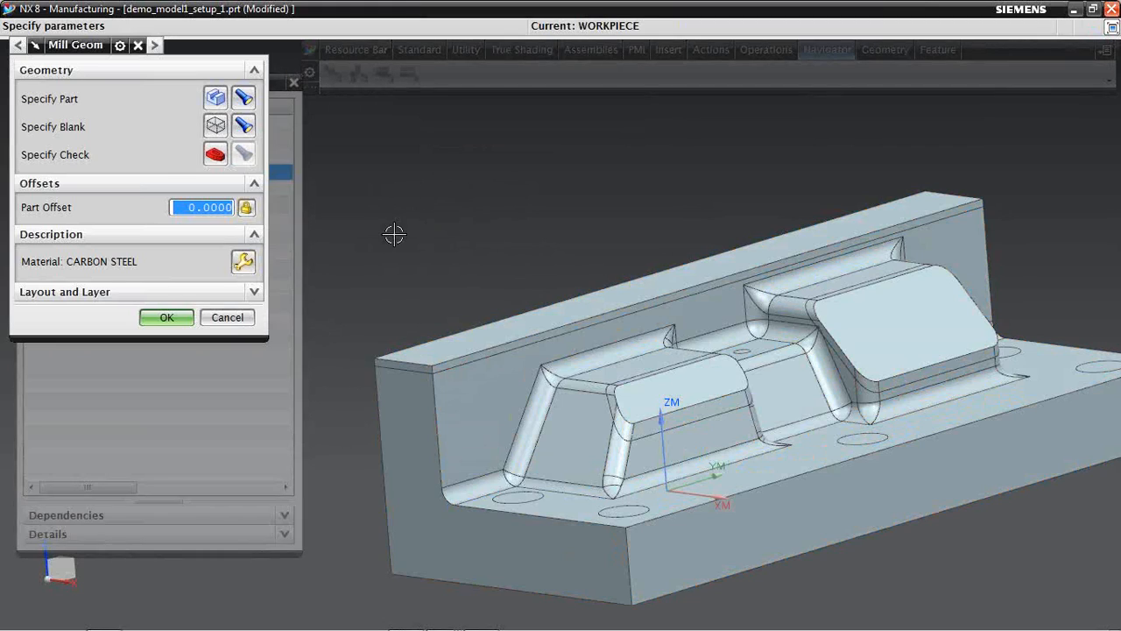
# Set the WORKPIECE's part material to 7050 ALUMINUM (MAT0_00266) and accept the mill geometry definition
pyautogui.moveTo(391, 225); pyautogui.dragTo(393, 218, button='middle')
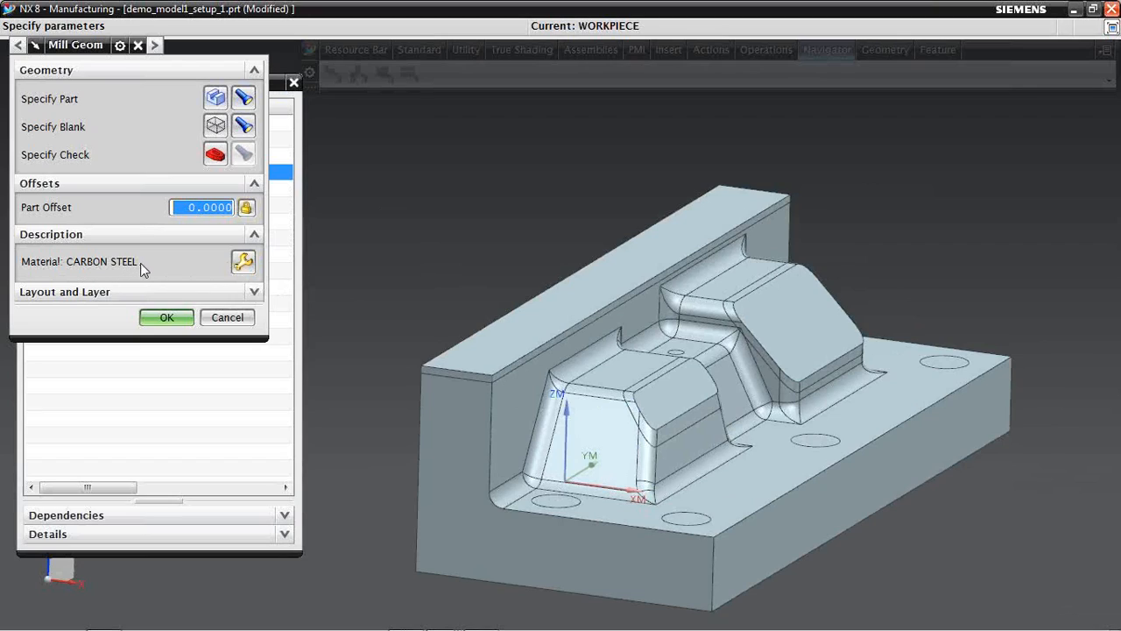
pyautogui.click(243, 263)
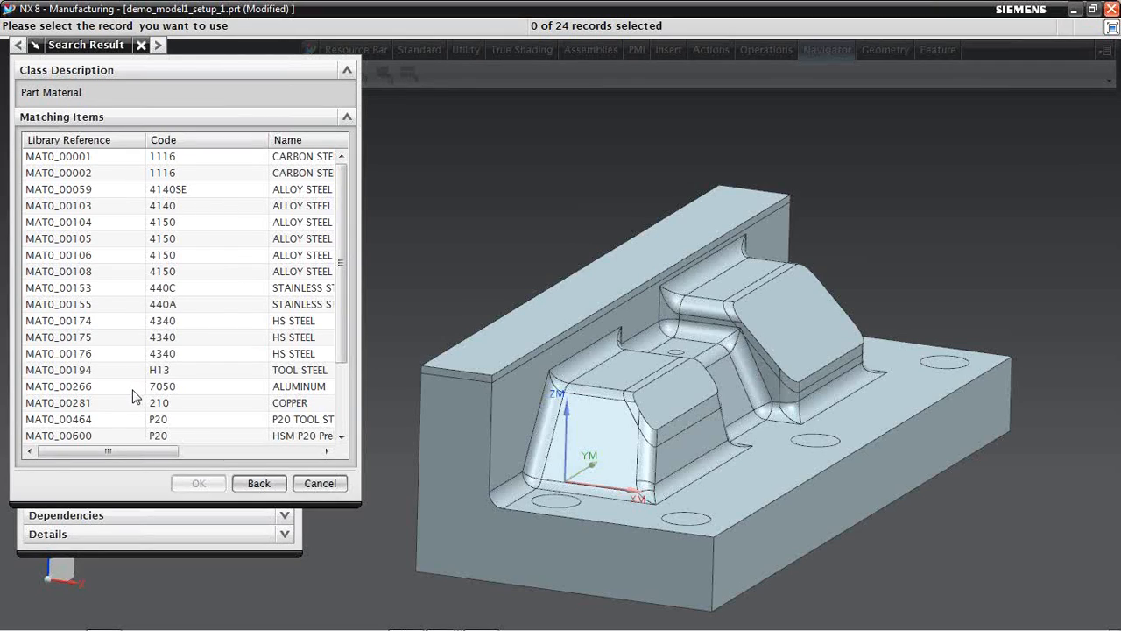
pyautogui.click(184, 390)
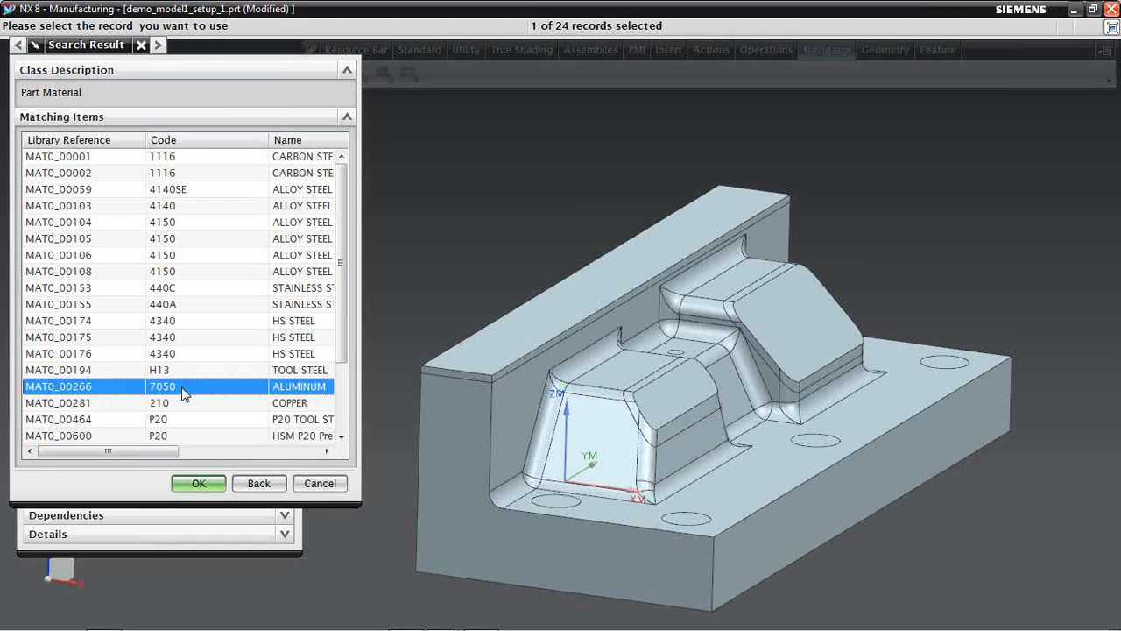
pyautogui.click(200, 485)
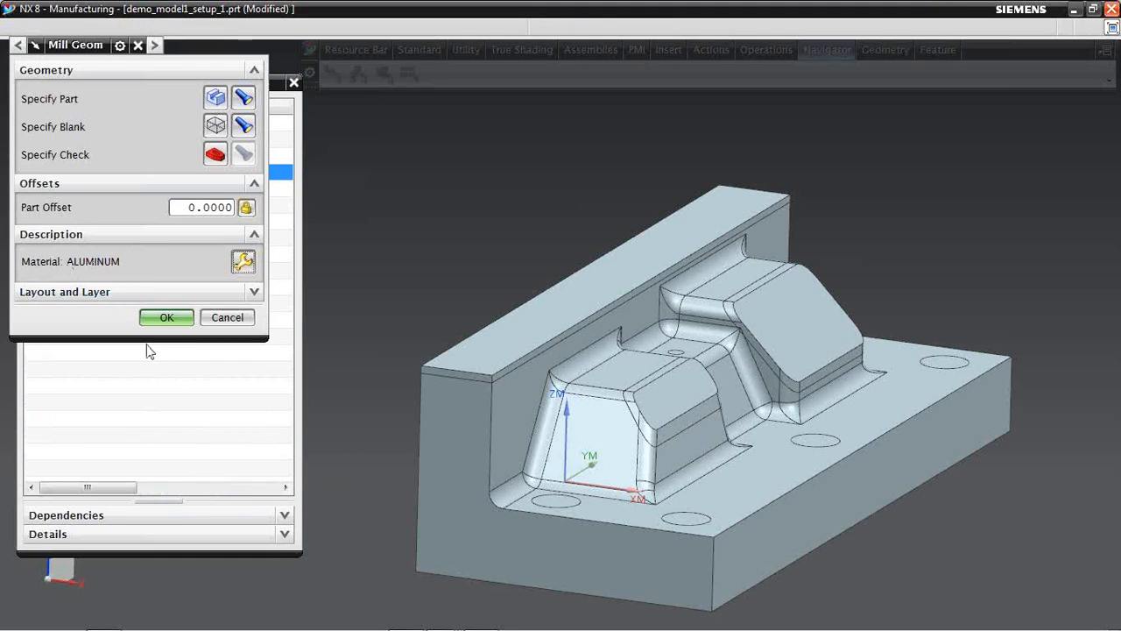
pyautogui.click(166, 319)
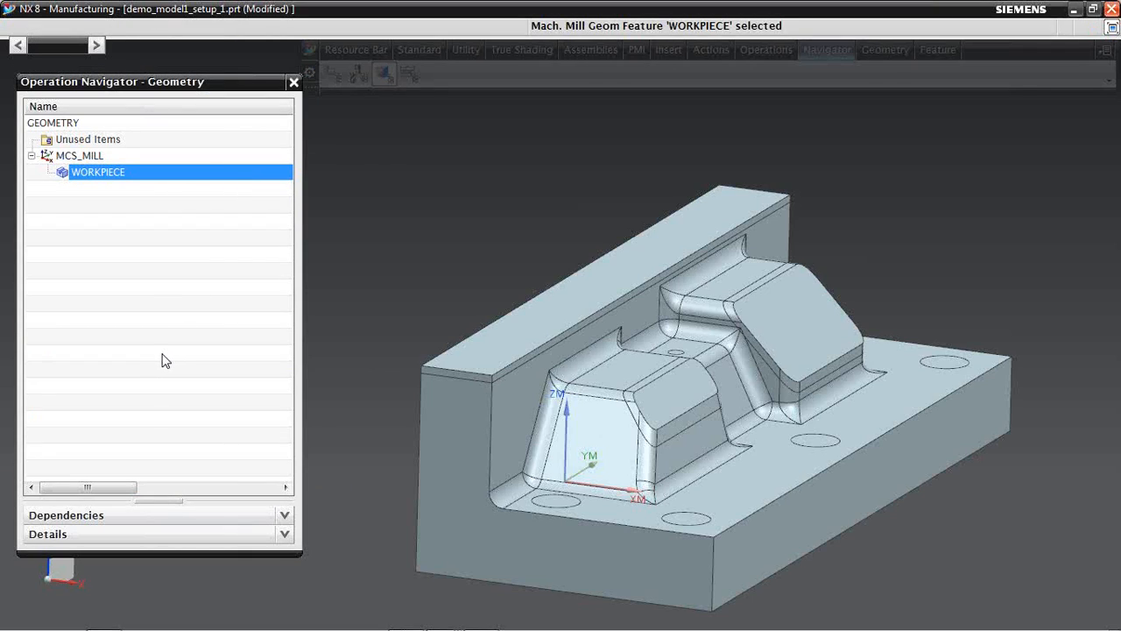
# Hide the modified linked body that covers the original part
pyautogui.moveTo(180, 333); pyautogui.dragTo(542, 285, button='middle')
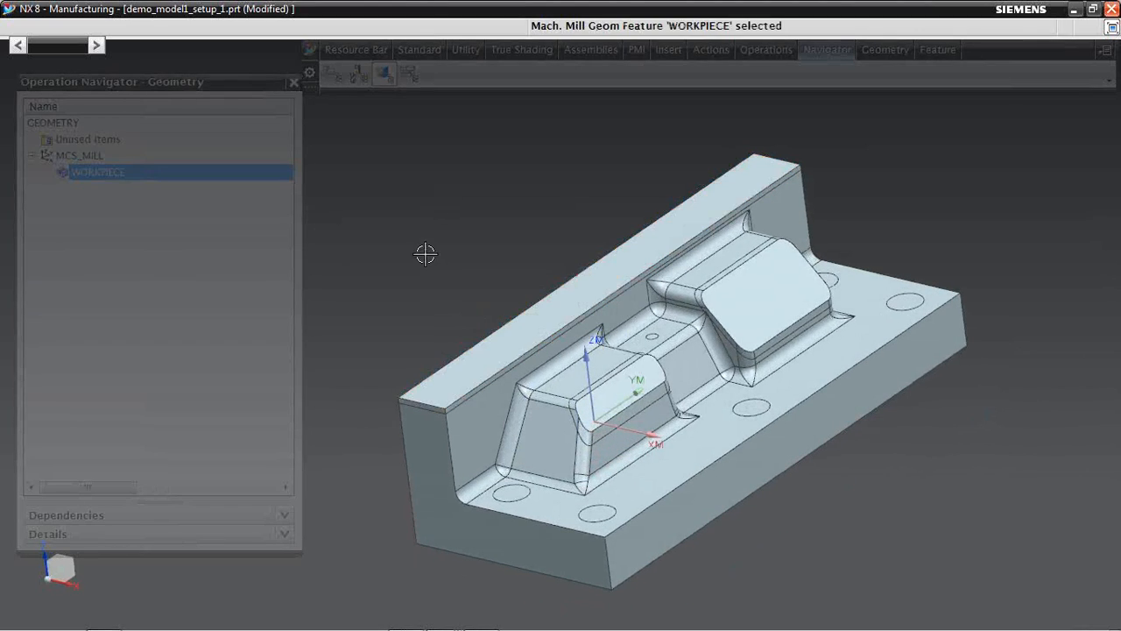
pyautogui.rightClick(476, 360)
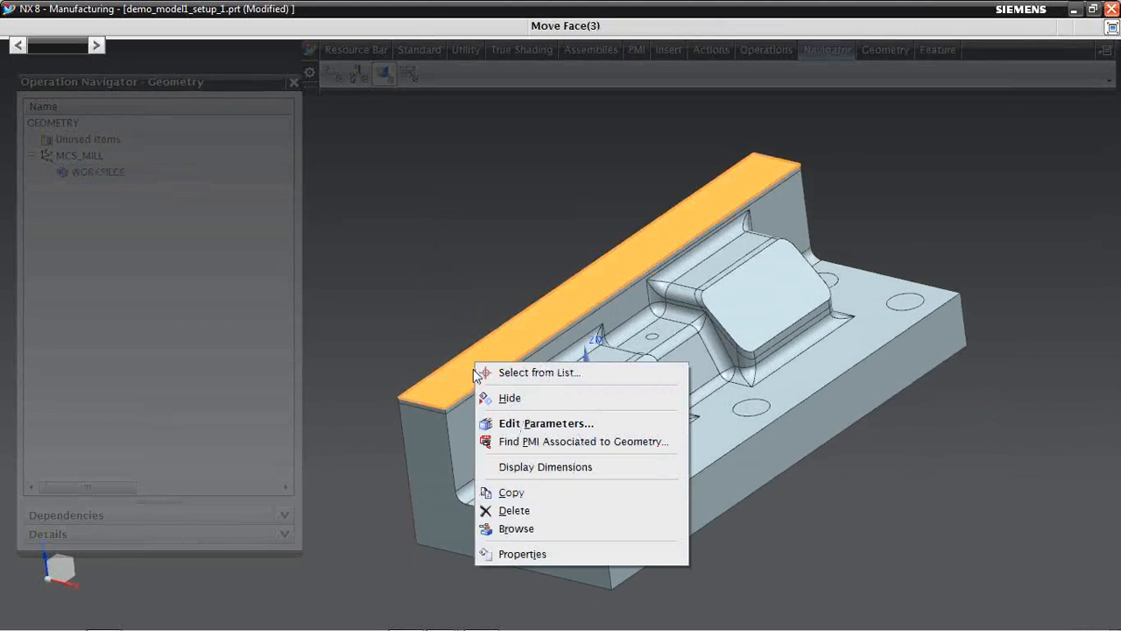
pyautogui.click(512, 398)
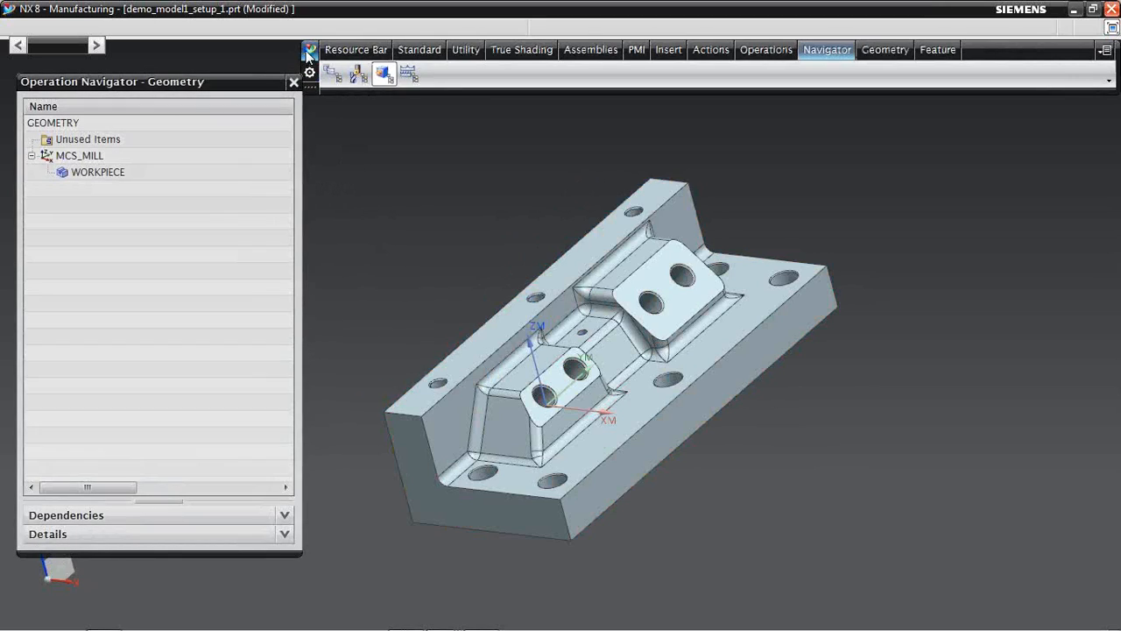
# Add the cl-2-scb tooling ball from the Reuse Library's toolingballs folder to the assembly
pyautogui.click(346, 50)
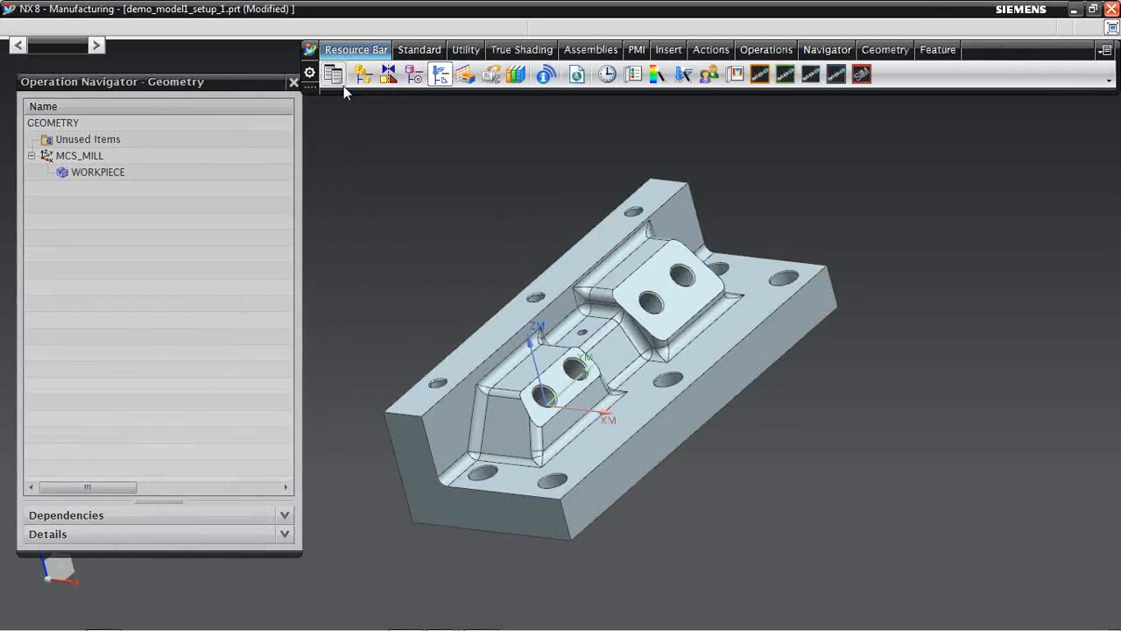
pyautogui.click(516, 75)
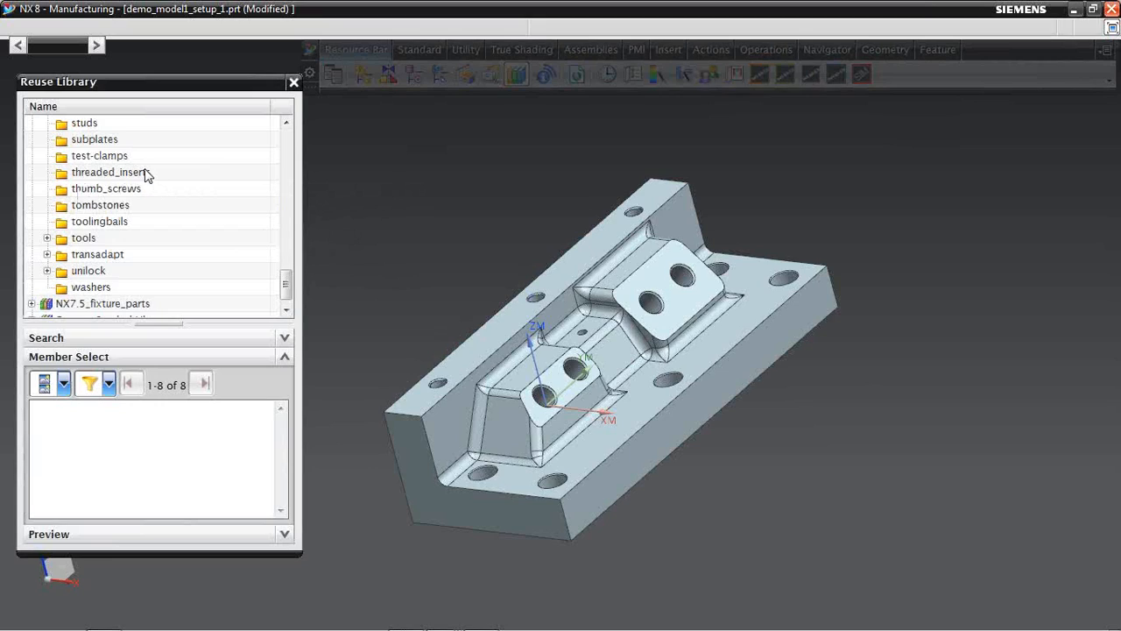
pyautogui.moveTo(286, 284)
pyautogui.mouseDown()
pyautogui.moveTo(282, 147)
pyautogui.moveTo(289, 272)
pyautogui.mouseUp()
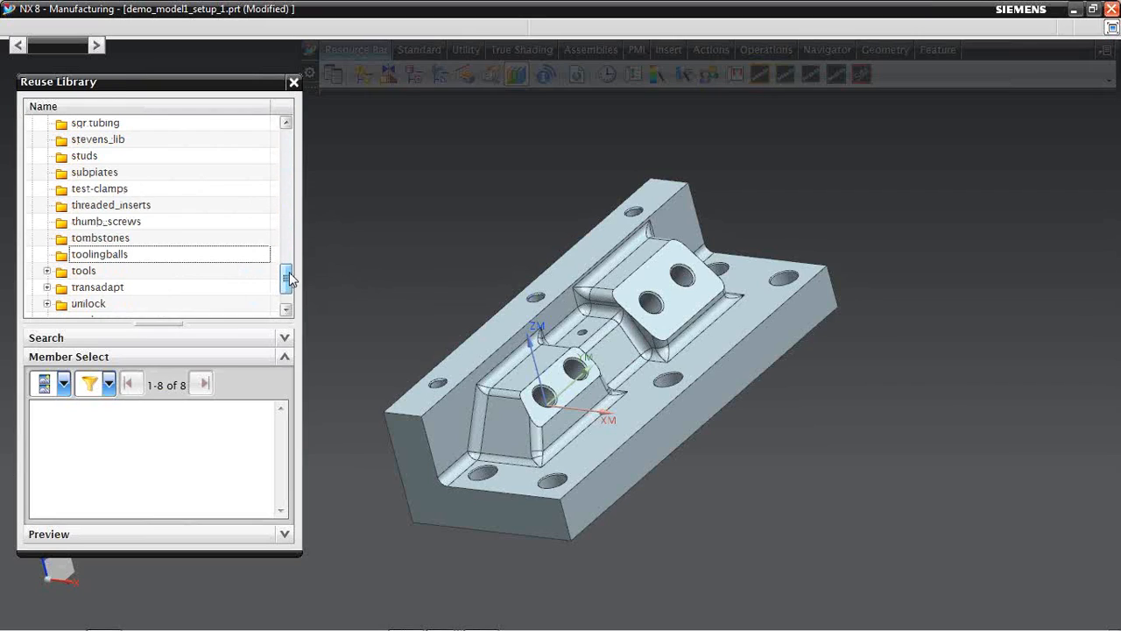
pyautogui.click(61, 255)
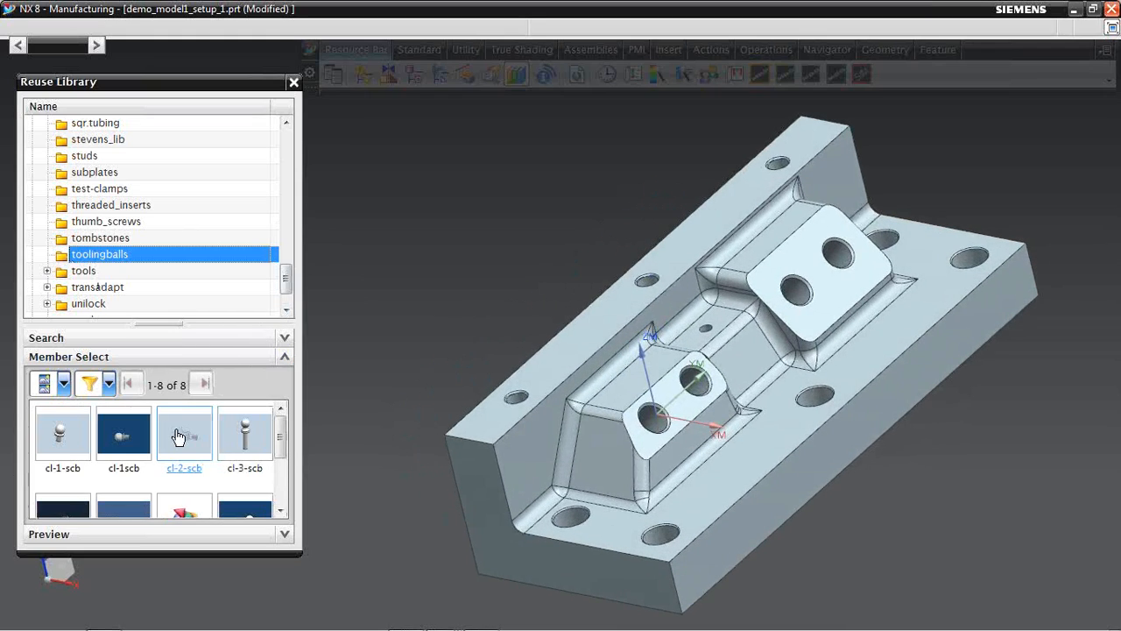
pyautogui.moveTo(248, 406); pyautogui.dragTo(408, 212)
pyautogui.middleClick(365, 338)
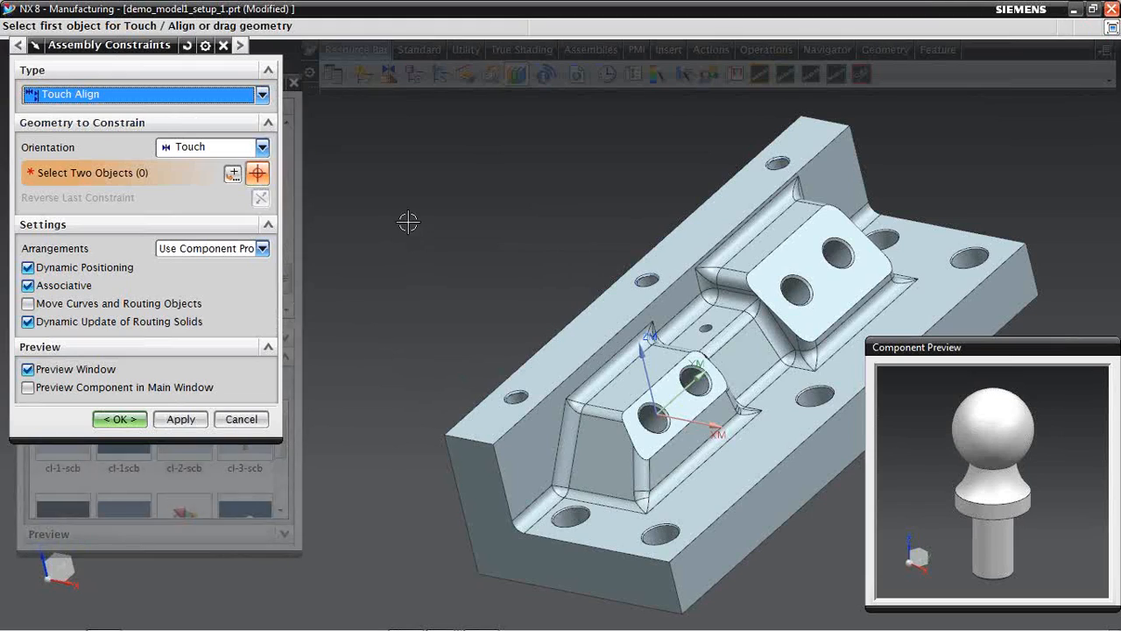
# Constrain the tooling ball's cylindrical shank face to the small hole between the two raised blocks with a Touch Align constraint in Touch orientation
pyautogui.click(262, 95)
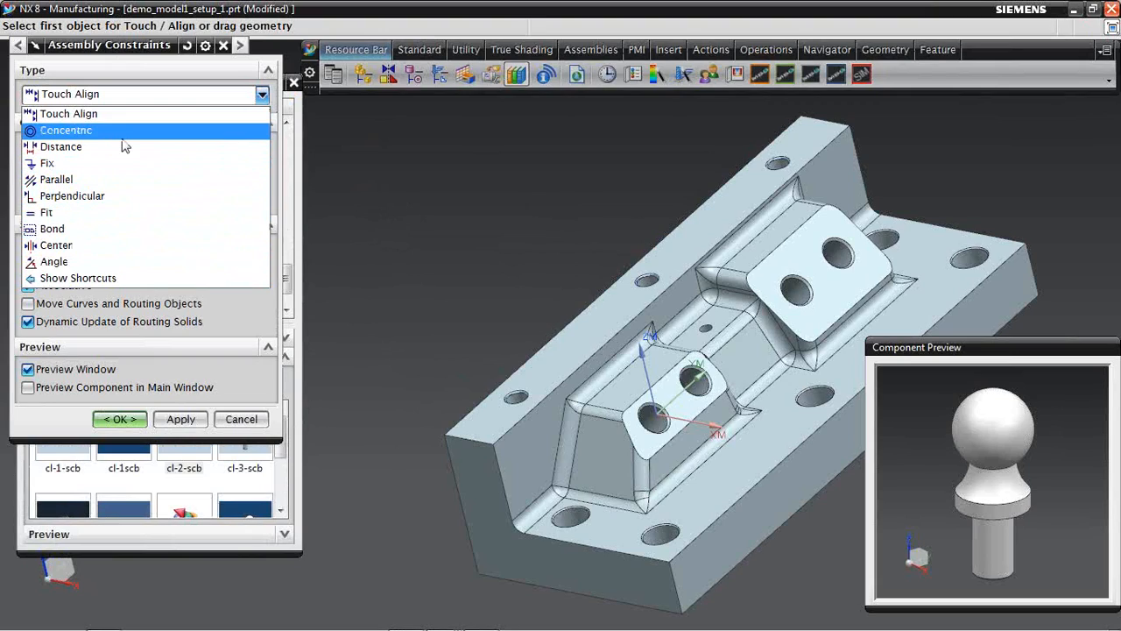
pyautogui.click(56, 120)
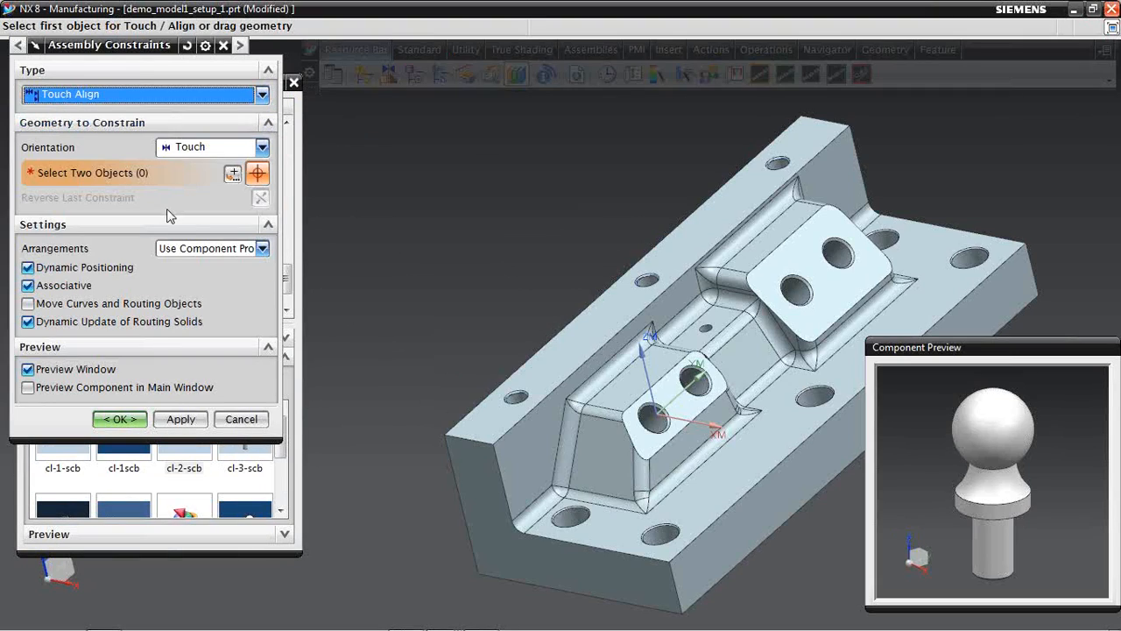
pyautogui.click(261, 148)
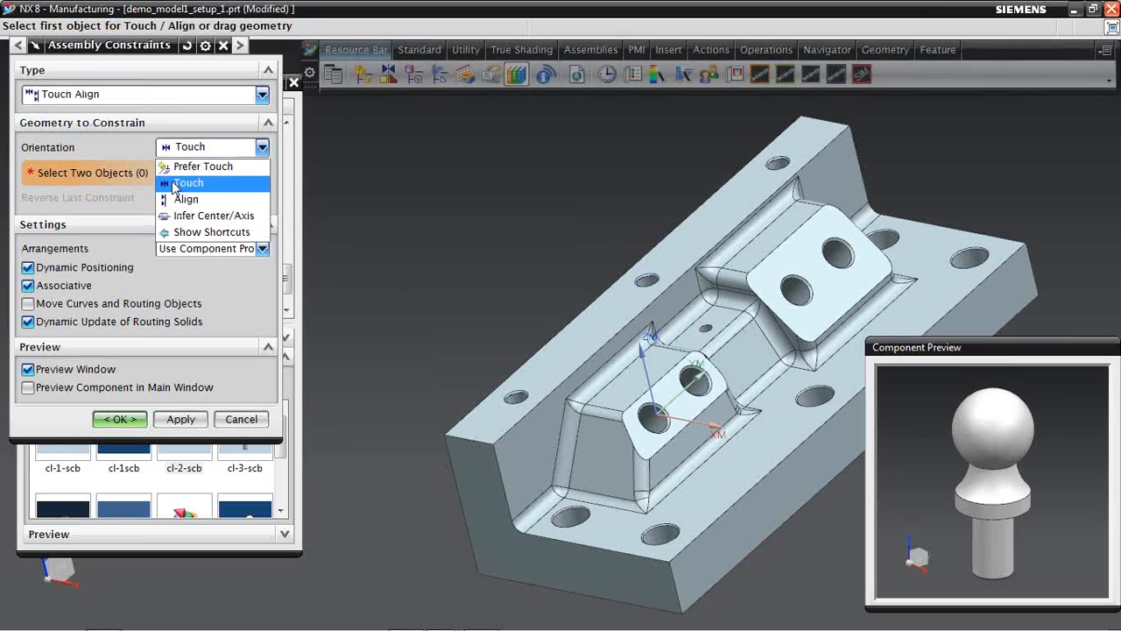
pyautogui.click(180, 184)
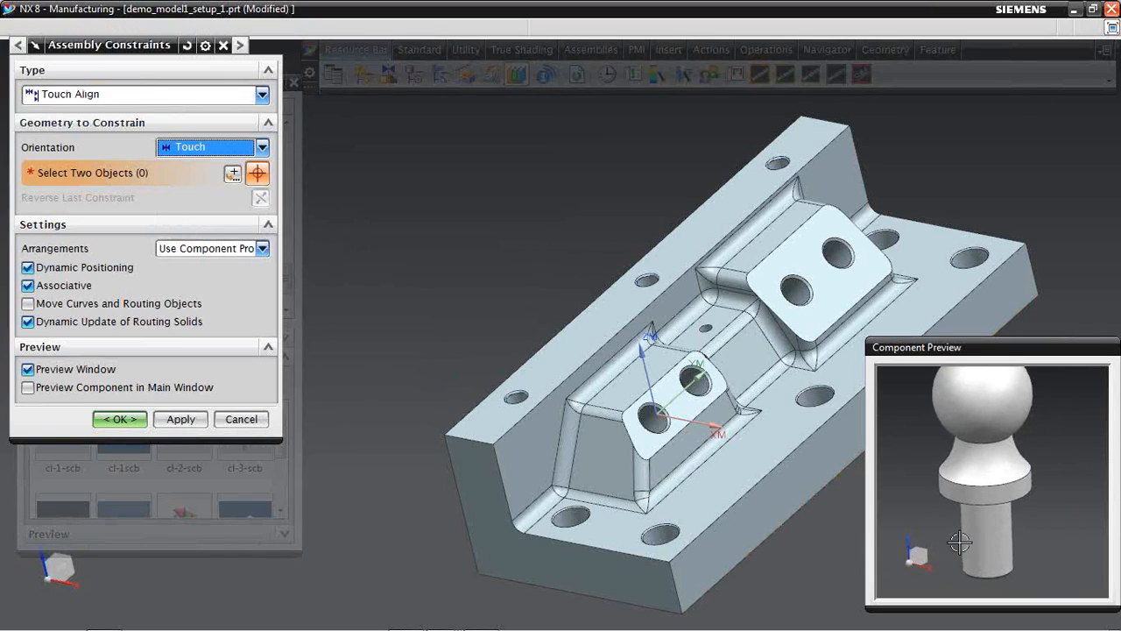
pyautogui.click(972, 531)
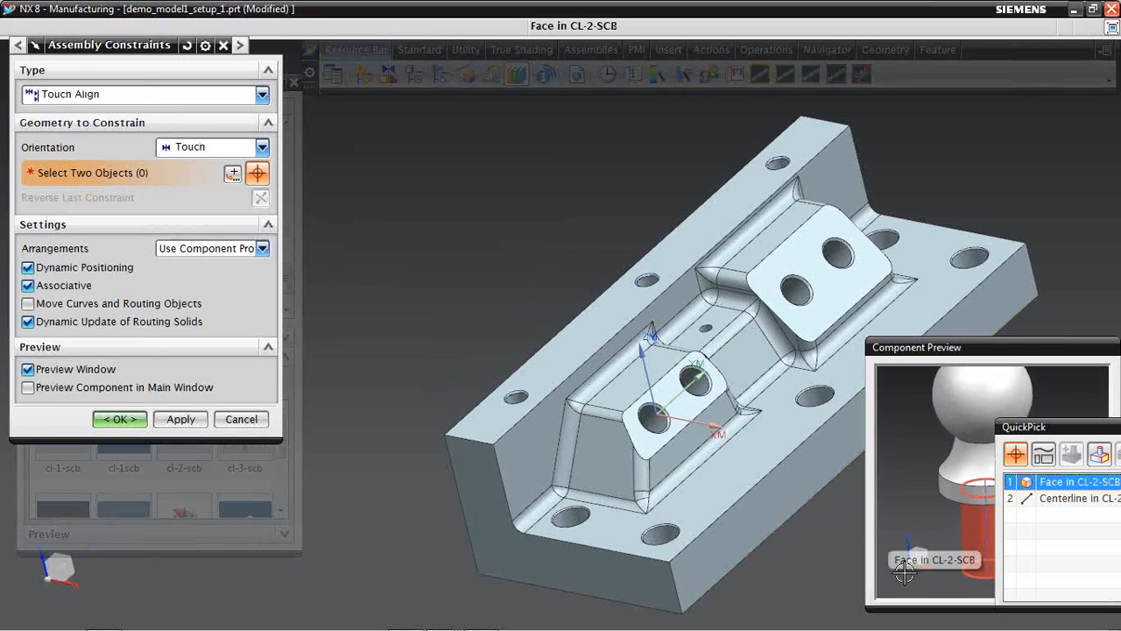
pyautogui.click(1059, 483)
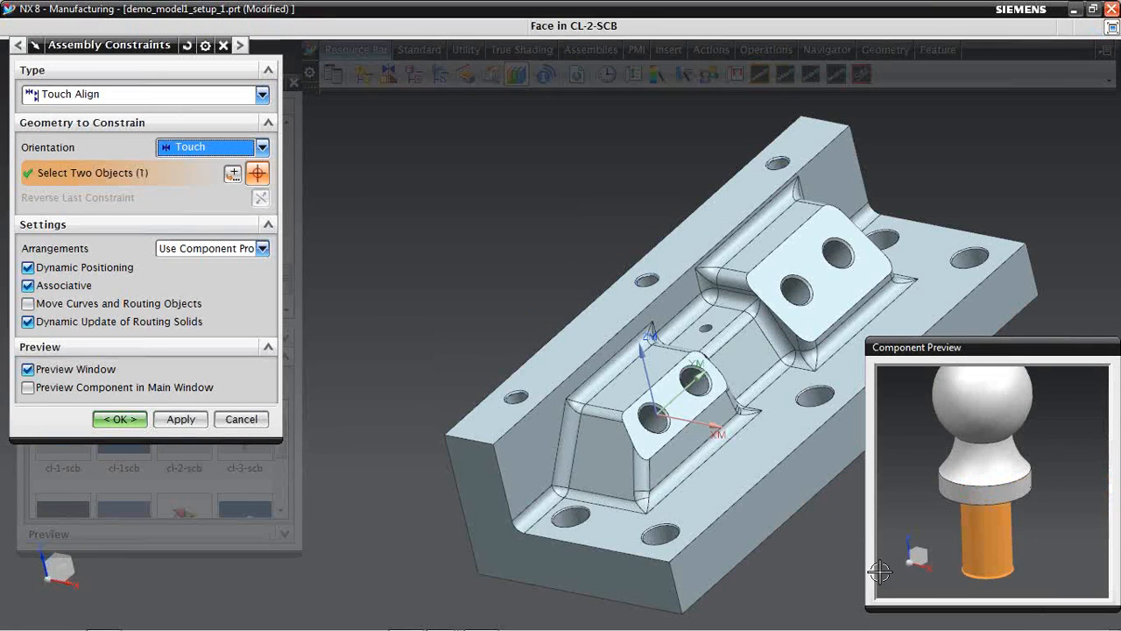
pyautogui.click(708, 350)
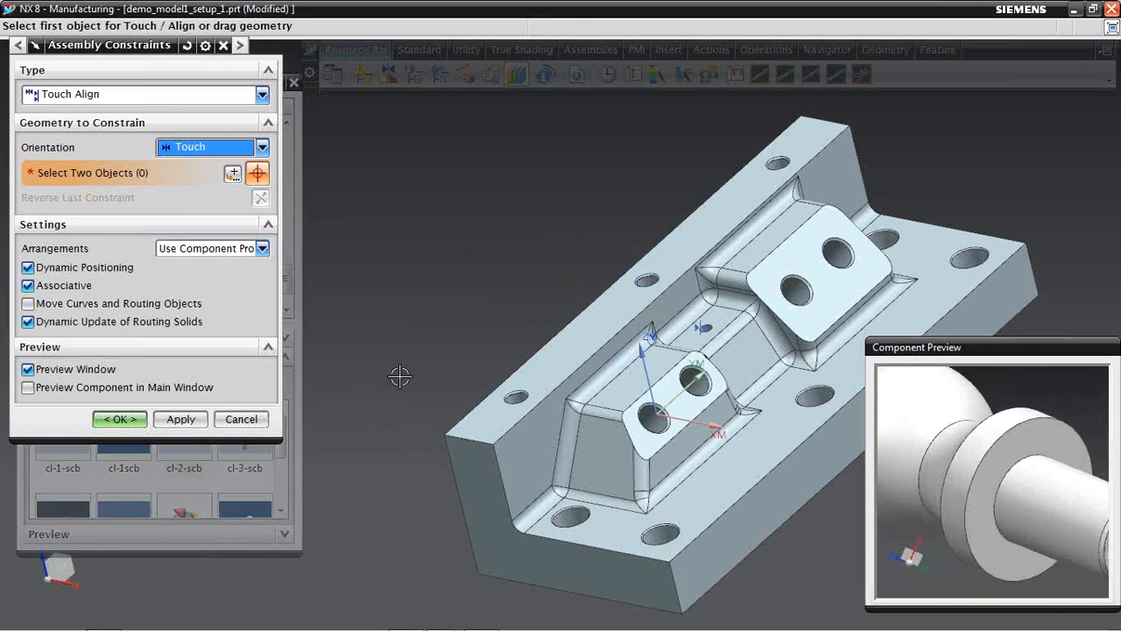
# Constrain the tooling ball's shoulder face to touch the flat face around the small hole and accept the constraints
pyautogui.click(972, 530)
pyautogui.moveTo(824, 595); pyautogui.dragTo(793, 517, button='middle')
pyautogui.scroll(3, 786, 481)
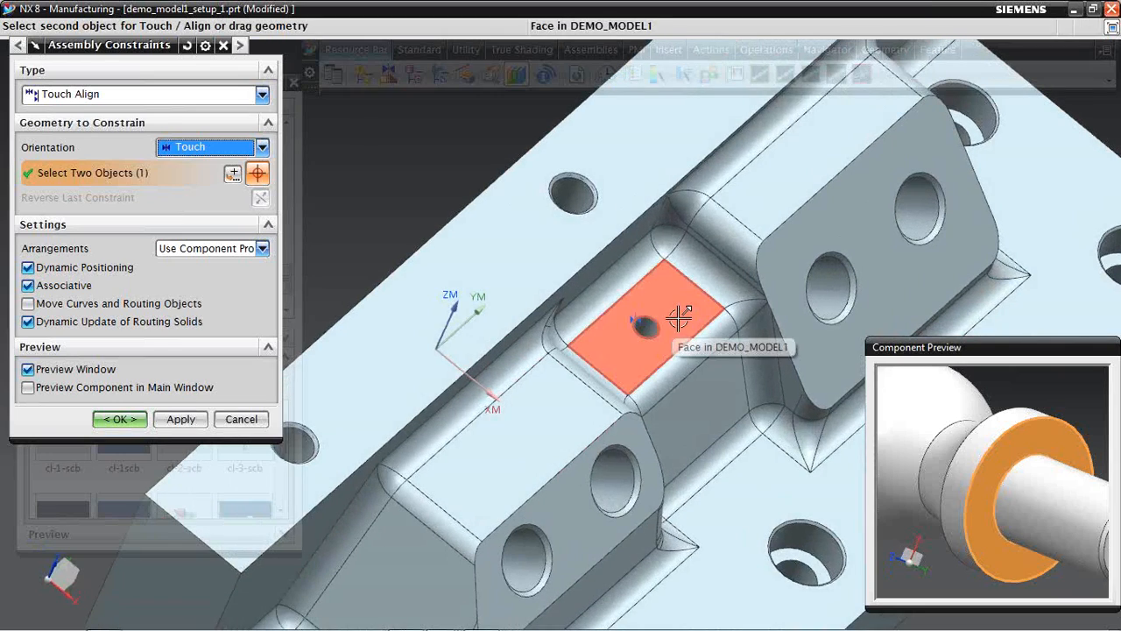
pyautogui.click(668, 317)
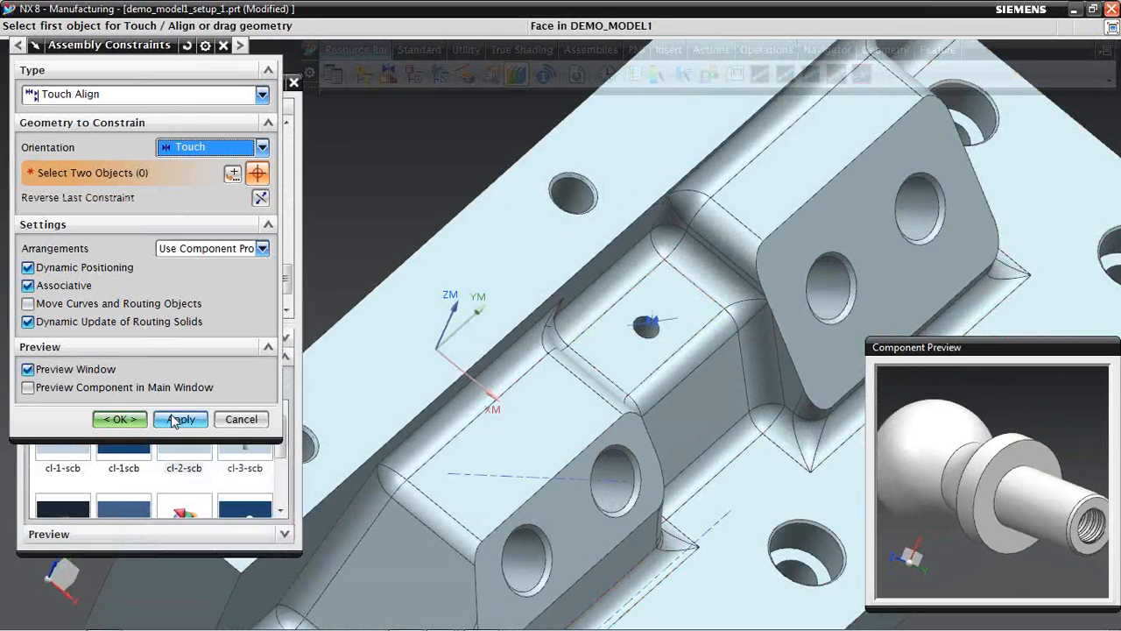
pyautogui.click(123, 419)
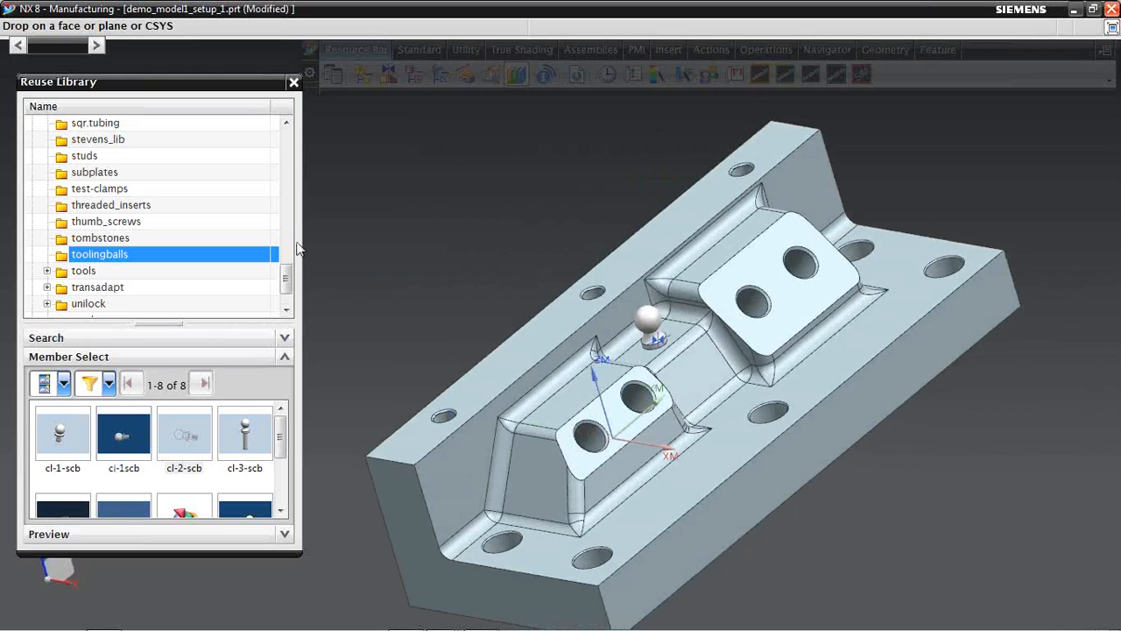
# Replace the cl-2-scb component's reference set with Entire Part
pyautogui.click(363, 75)
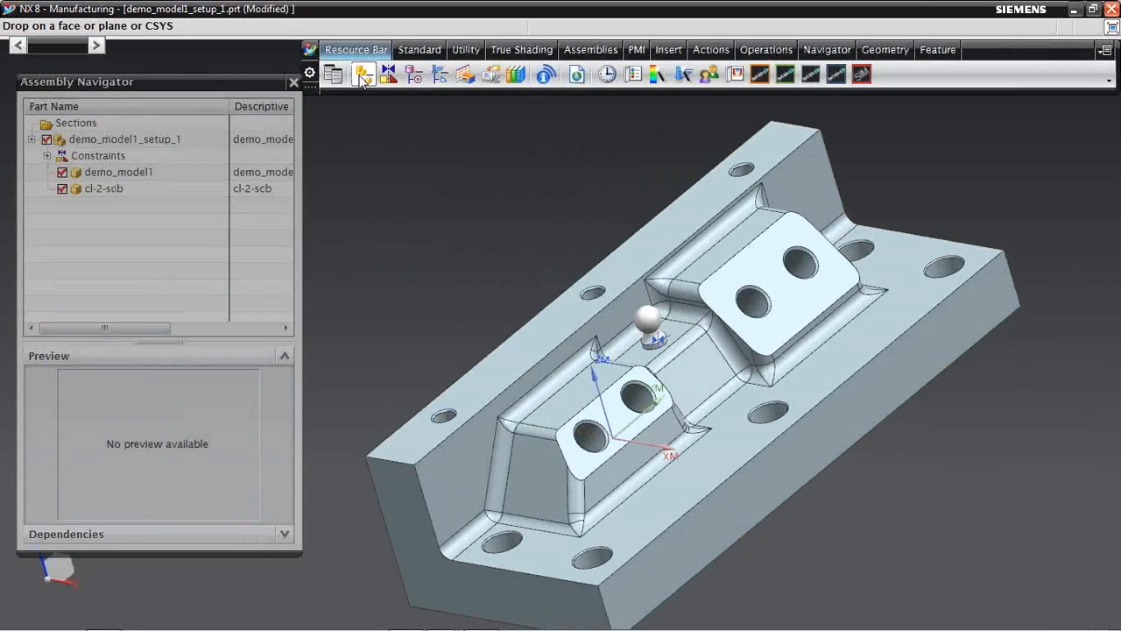
pyautogui.click(114, 189)
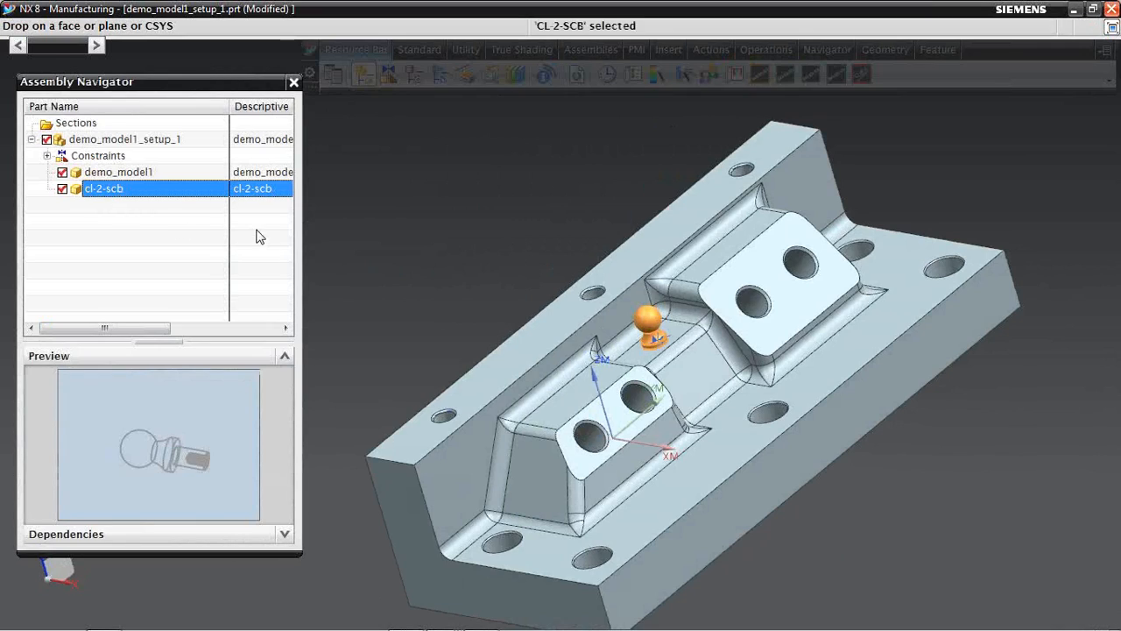
pyautogui.rightClick(160, 194)
pyautogui.moveTo(307, 259)
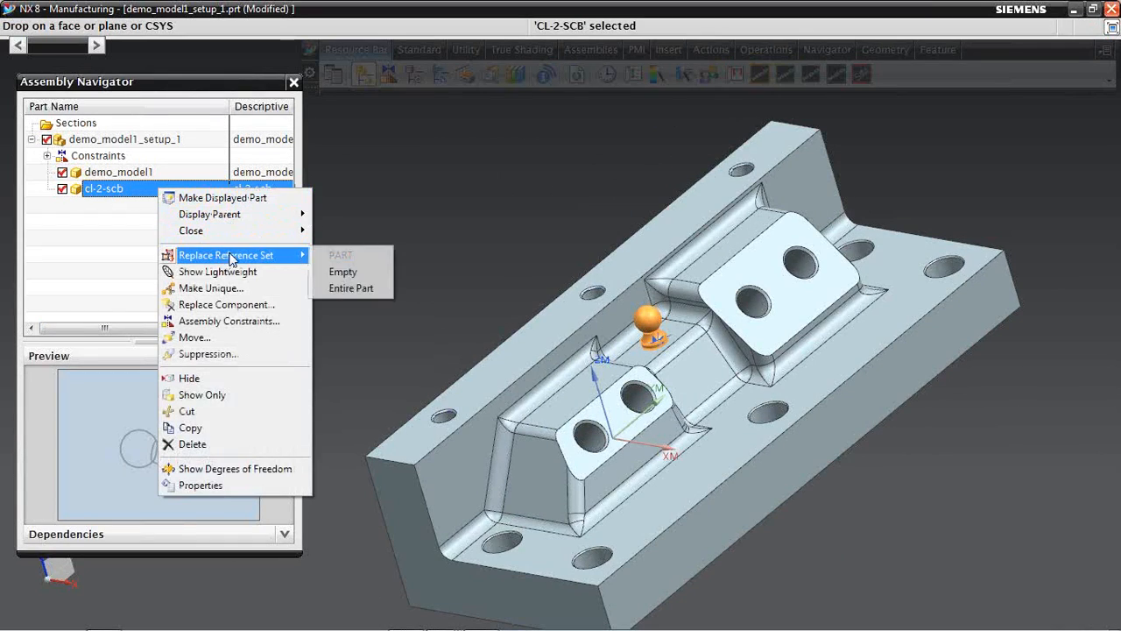
pyautogui.click(353, 289)
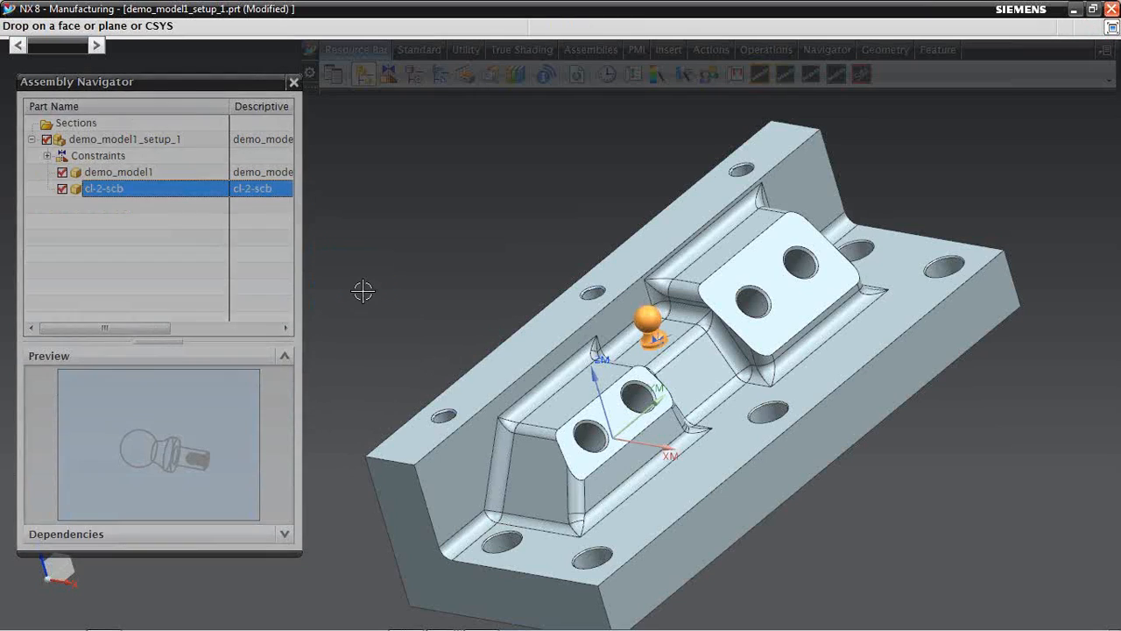
# Set the purpose of the MCS_MILL machine coordinate system to Main
pyautogui.moveTo(373, 256); pyautogui.dragTo(346, 265, button='middle')
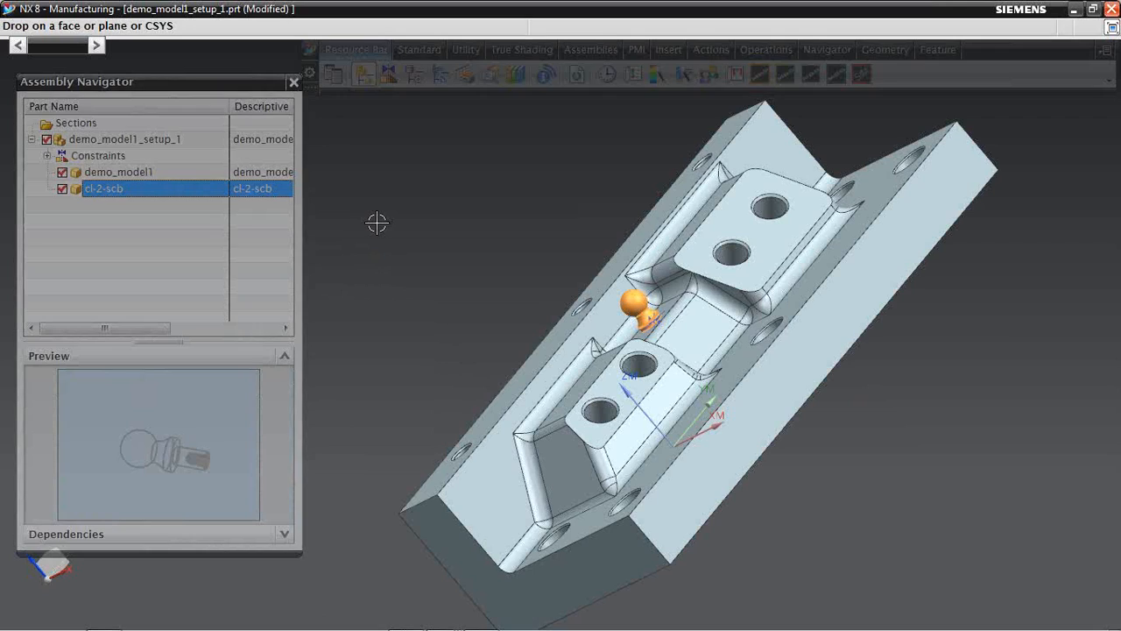
pyautogui.click(440, 74)
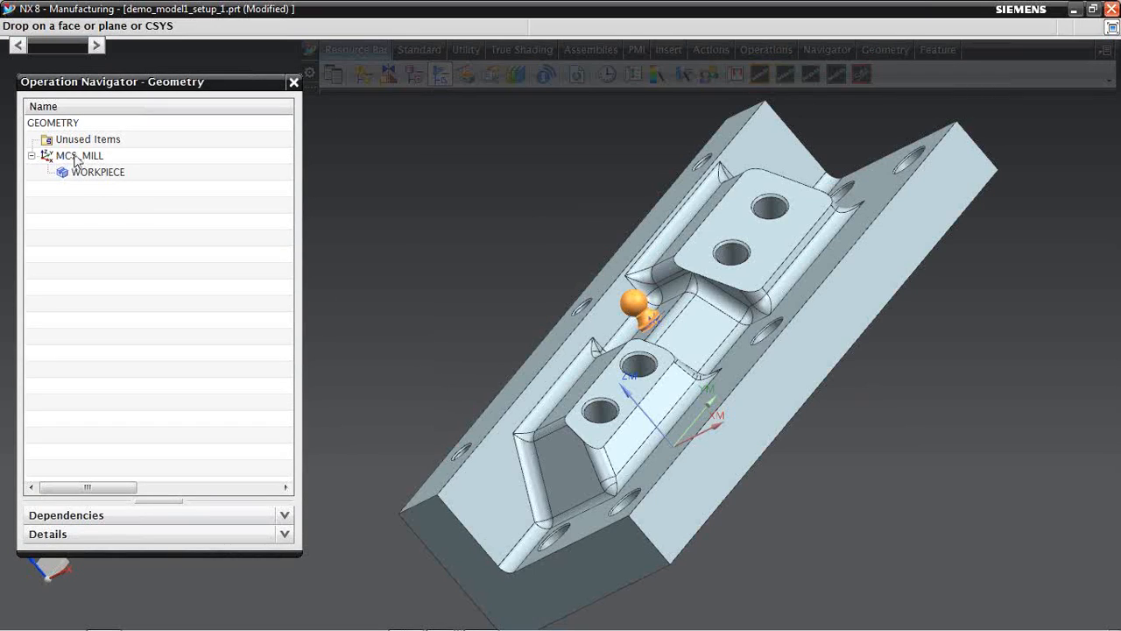
pyautogui.click(70, 156)
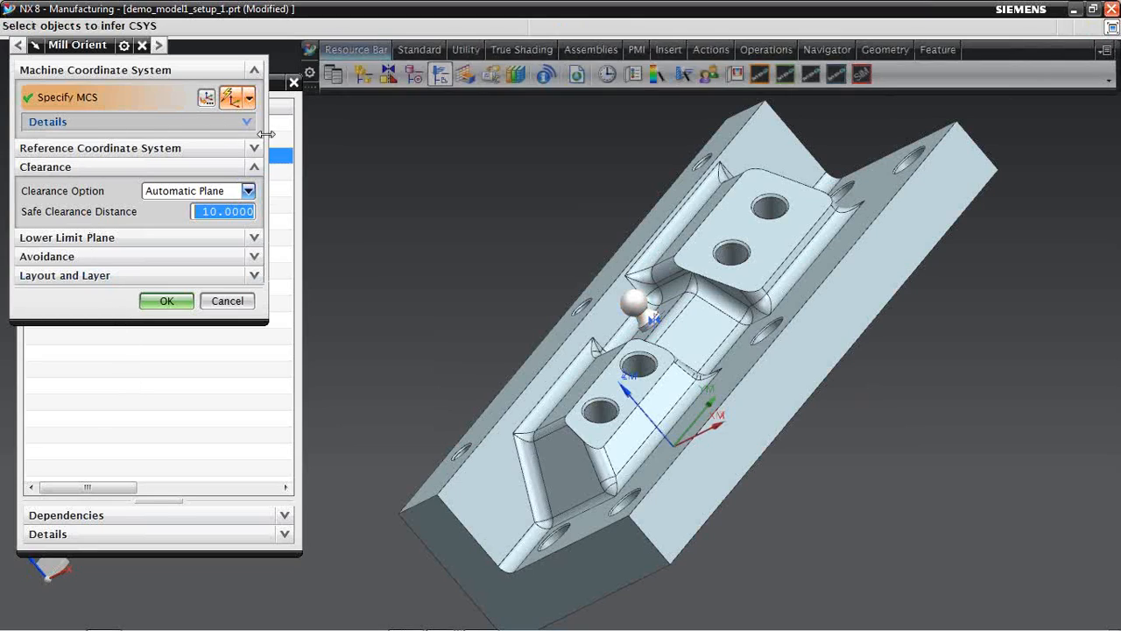
pyautogui.click(247, 123)
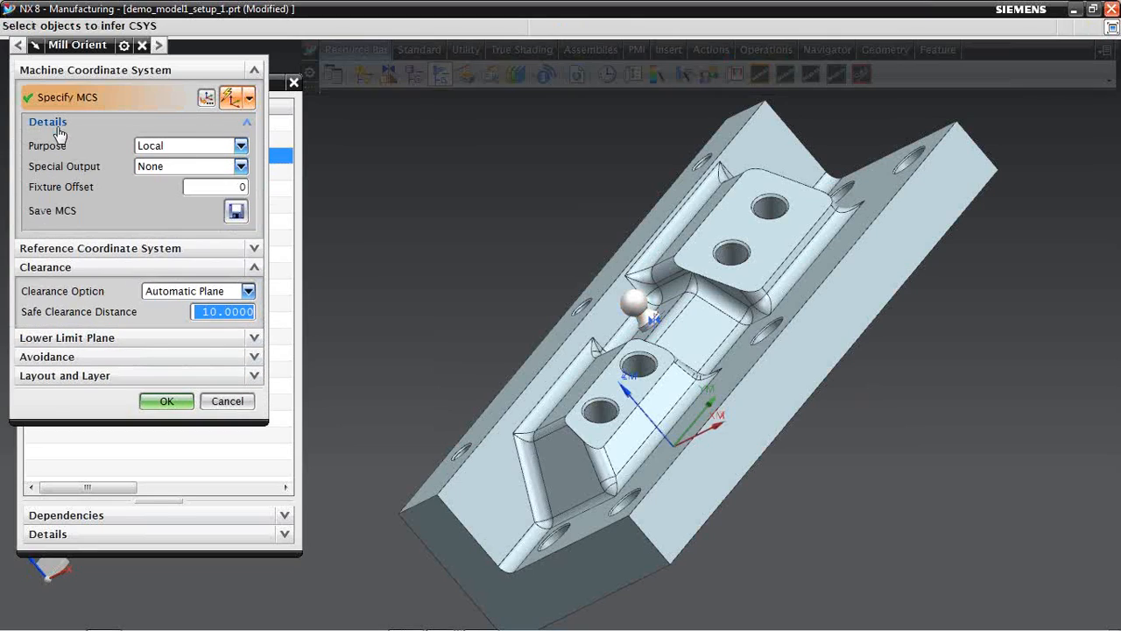
pyautogui.click(191, 148)
pyautogui.click(156, 178)
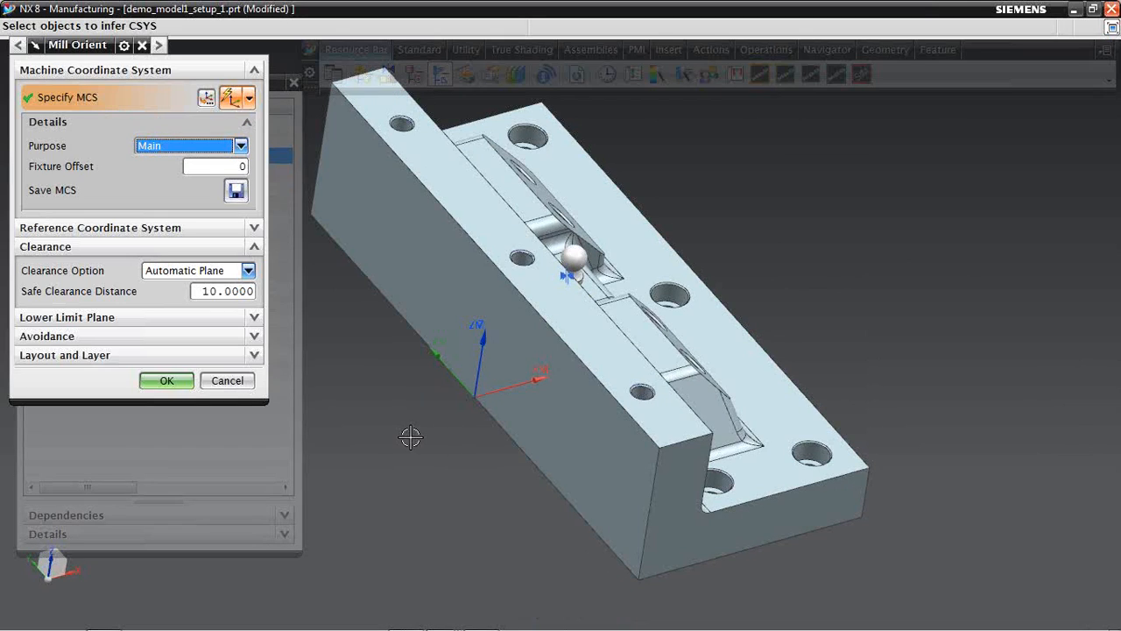
# Set MCS_MILL's origin selection to Existing Point and display the assembly in wireframe
pyautogui.moveTo(411, 440); pyautogui.dragTo(351, 360, button='middle')
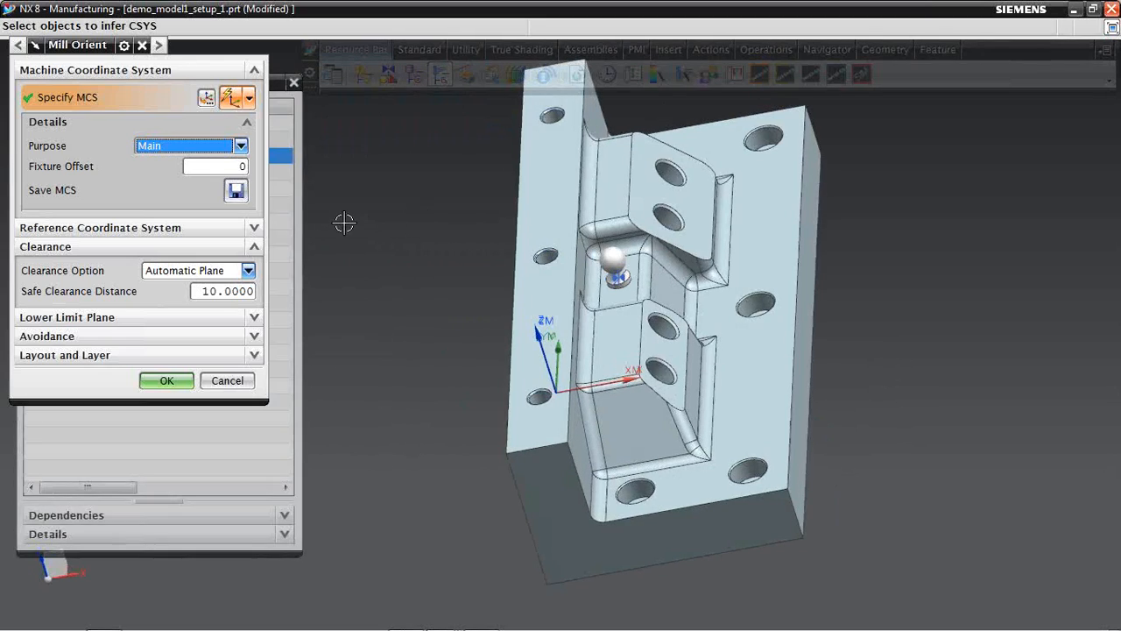
pyautogui.click(206, 97)
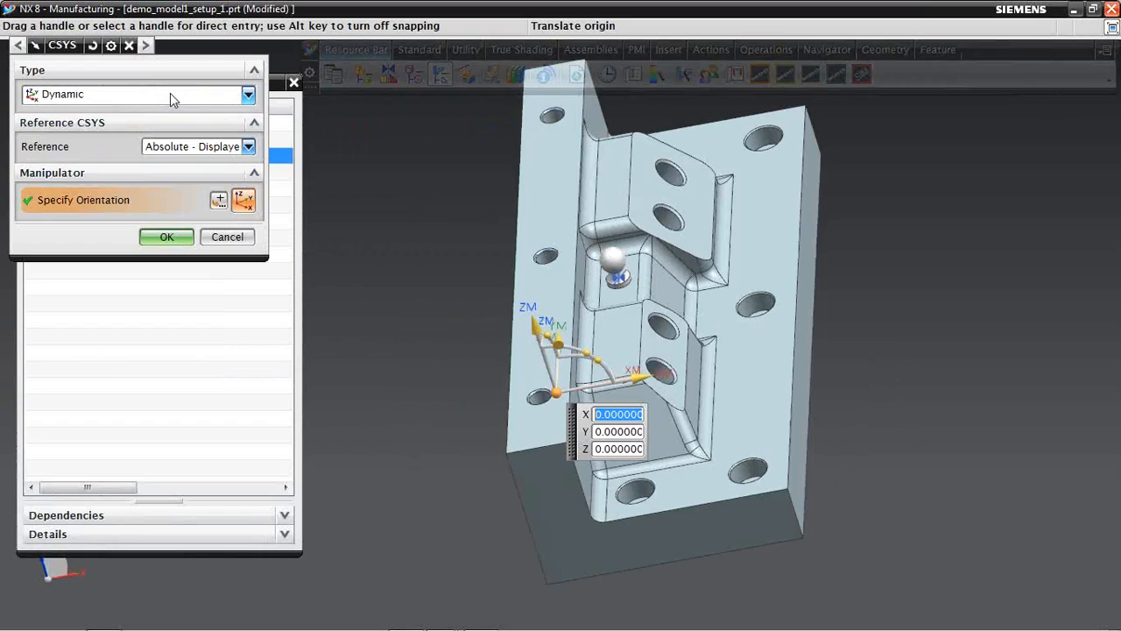
pyautogui.click(219, 200)
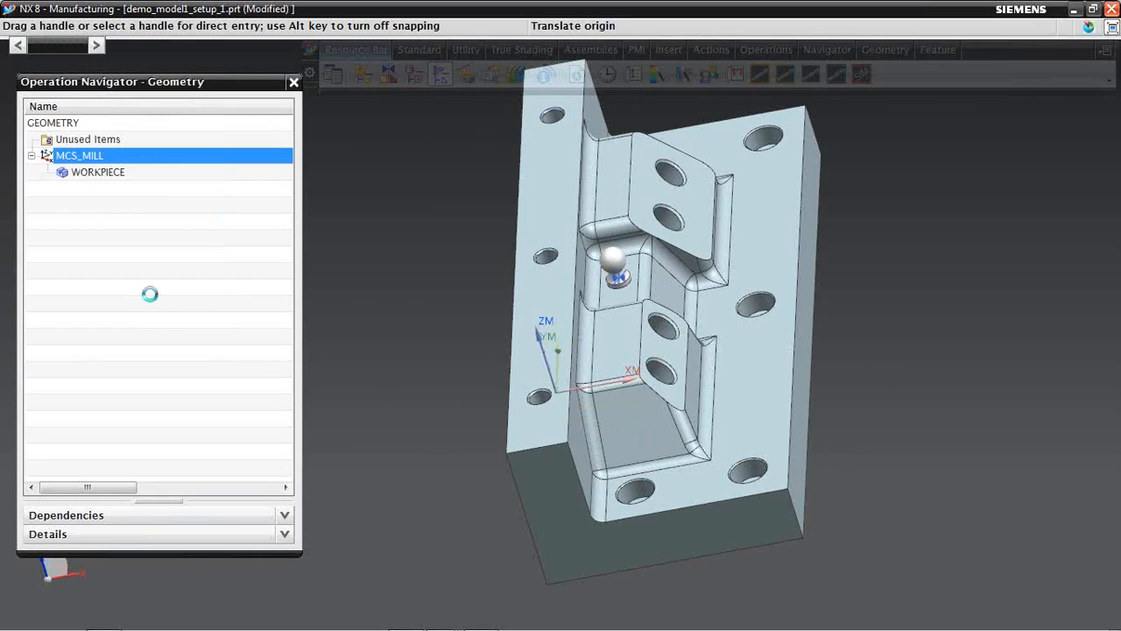
pyautogui.click(237, 94)
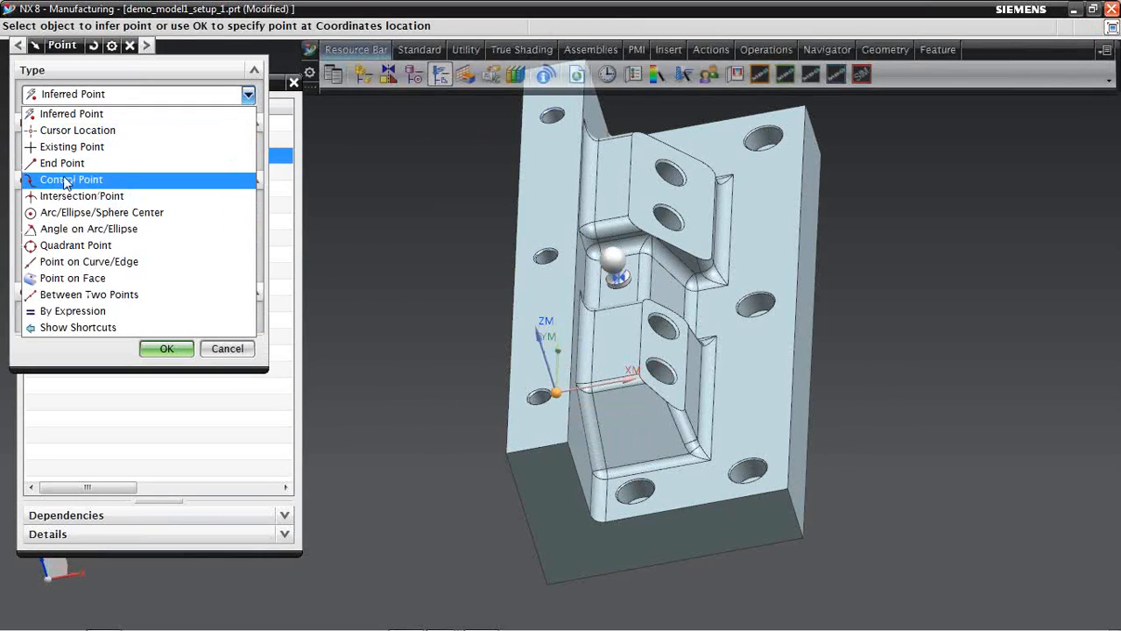
pyautogui.click(67, 151)
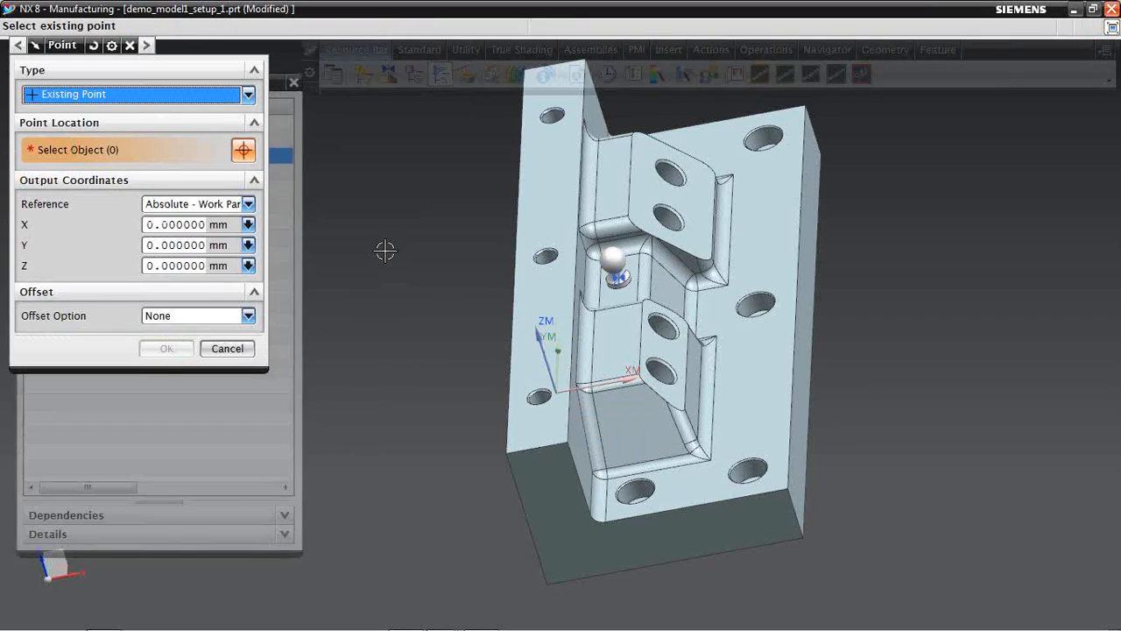
pyautogui.rightClick(374, 236)
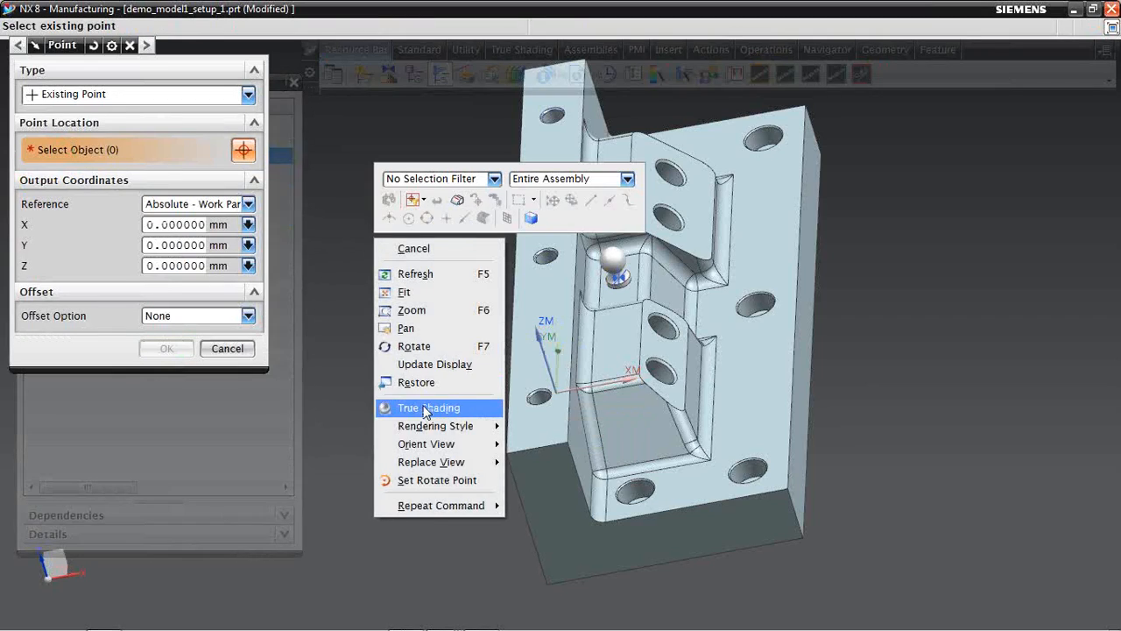
pyautogui.moveTo(451, 427)
pyautogui.click(561, 503)
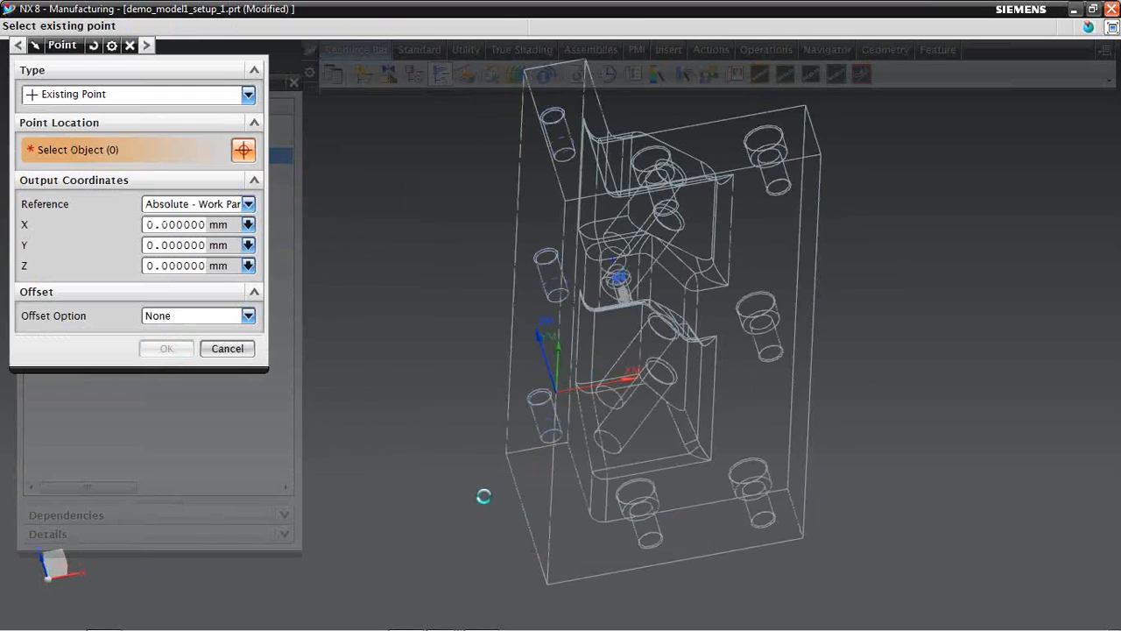
# Place the MCS_MILL origin on the existing point at the tooling ball's sphere centre and accept the coordinate system
pyautogui.scroll(10, 411, 453)
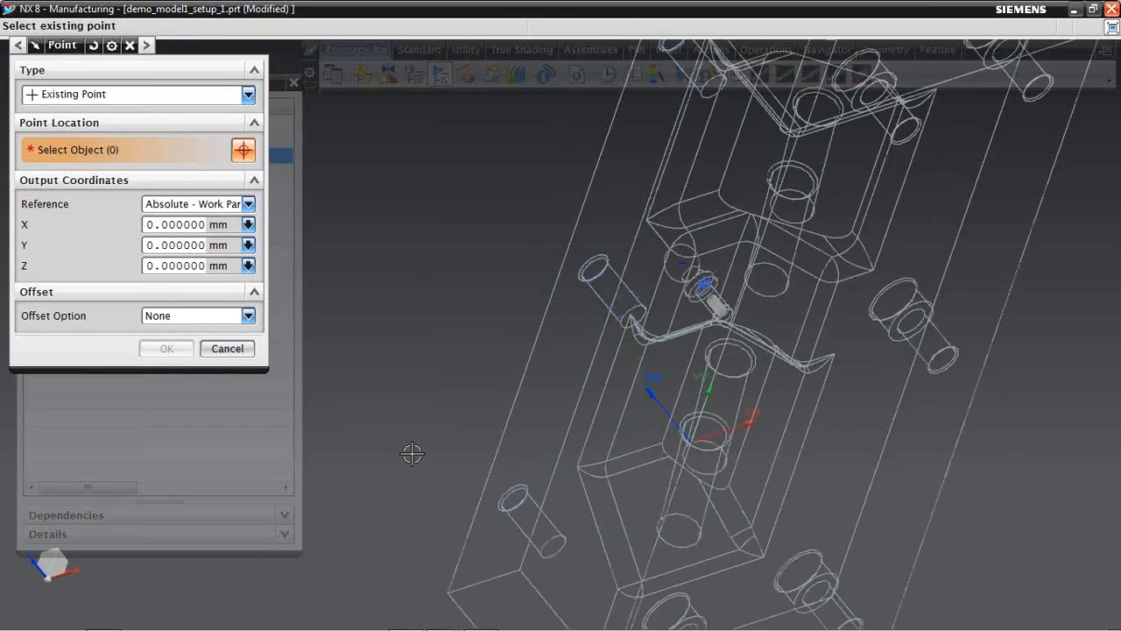
pyautogui.scroll(1, 595, 431)
pyautogui.click(683, 261)
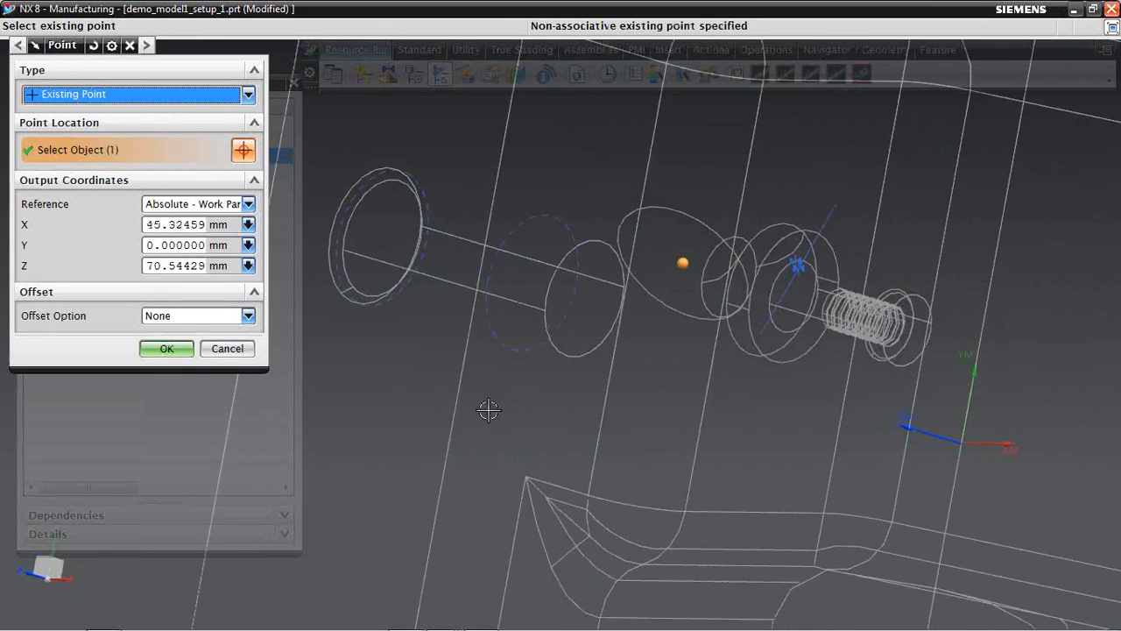
pyautogui.click(174, 349)
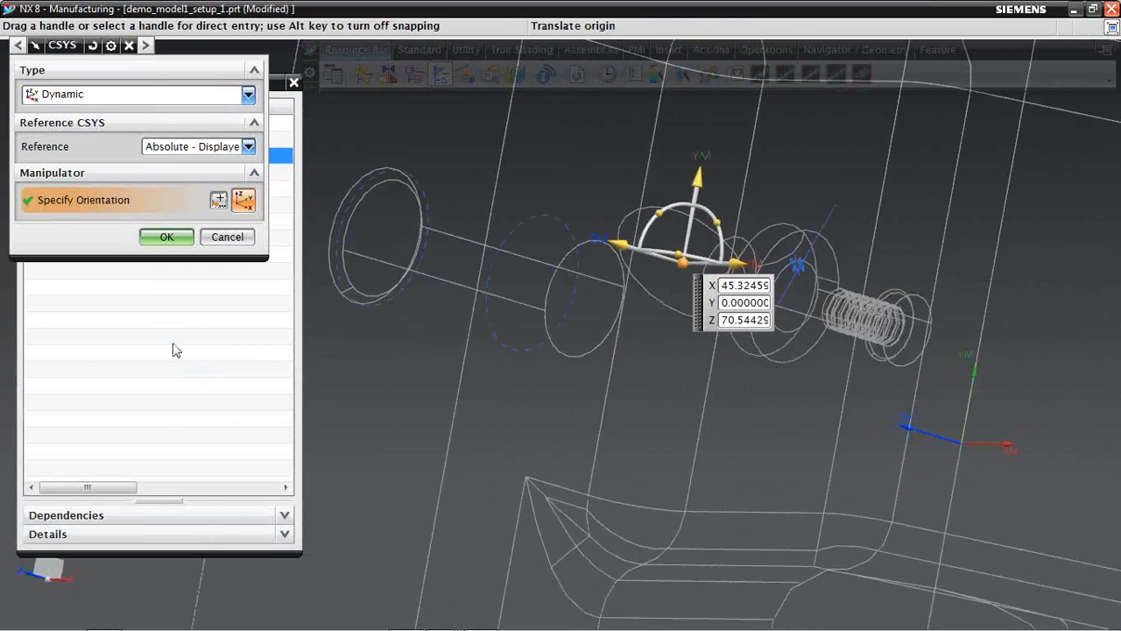
pyautogui.click(167, 238)
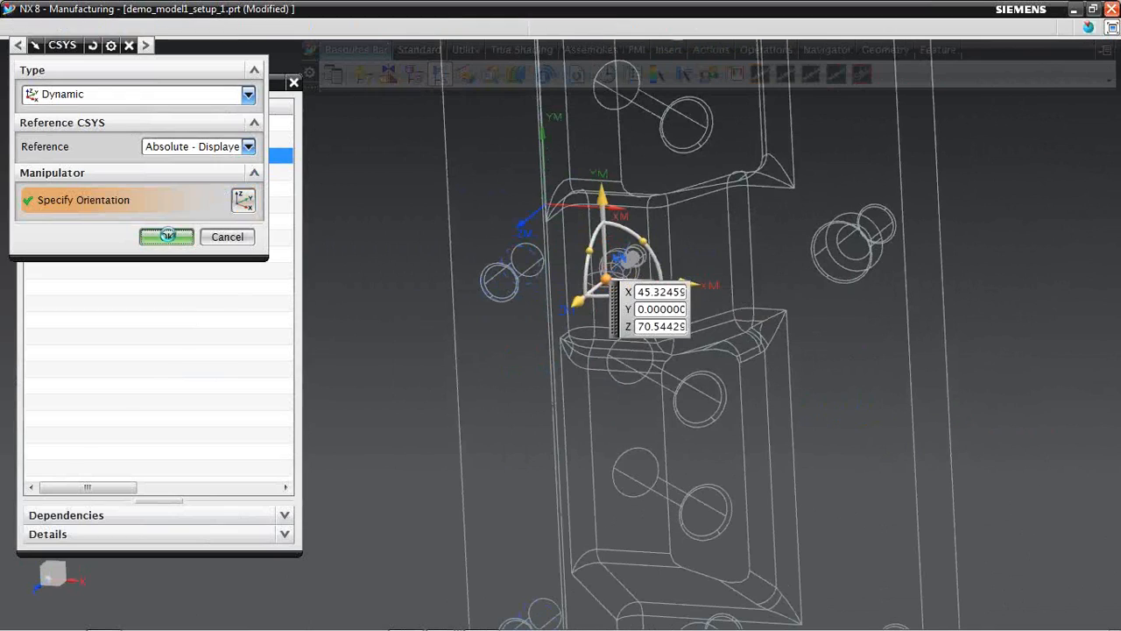
pyautogui.click(167, 381)
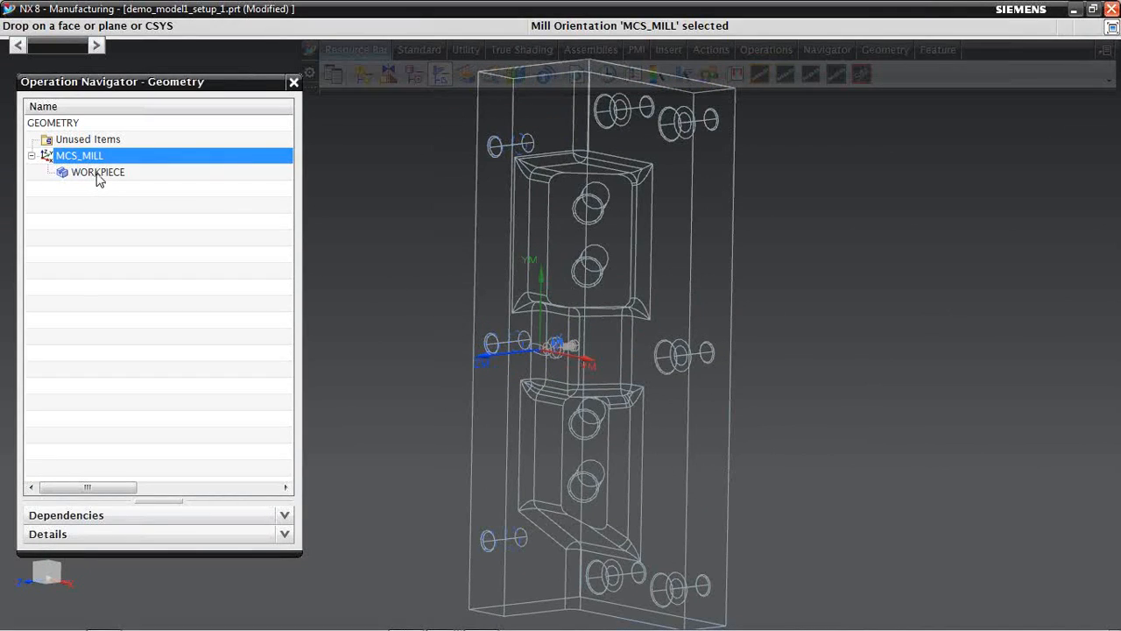
# Create an MCS geometry of type mill_planar named MCS_PART under WORKPIECE
pyautogui.click(101, 174)
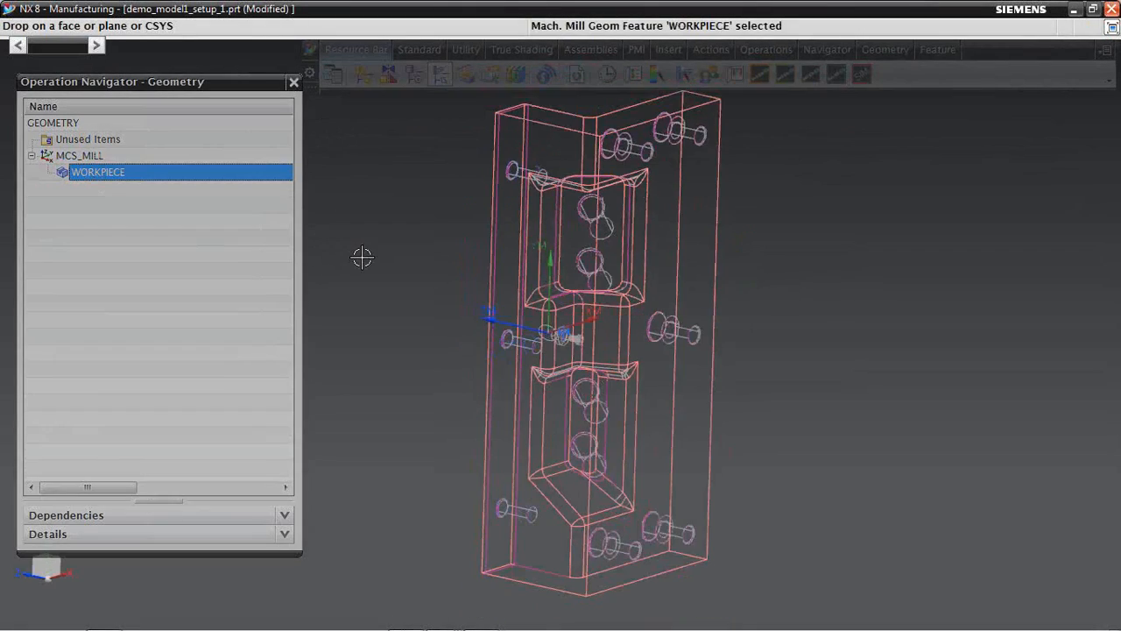
pyautogui.click(666, 50)
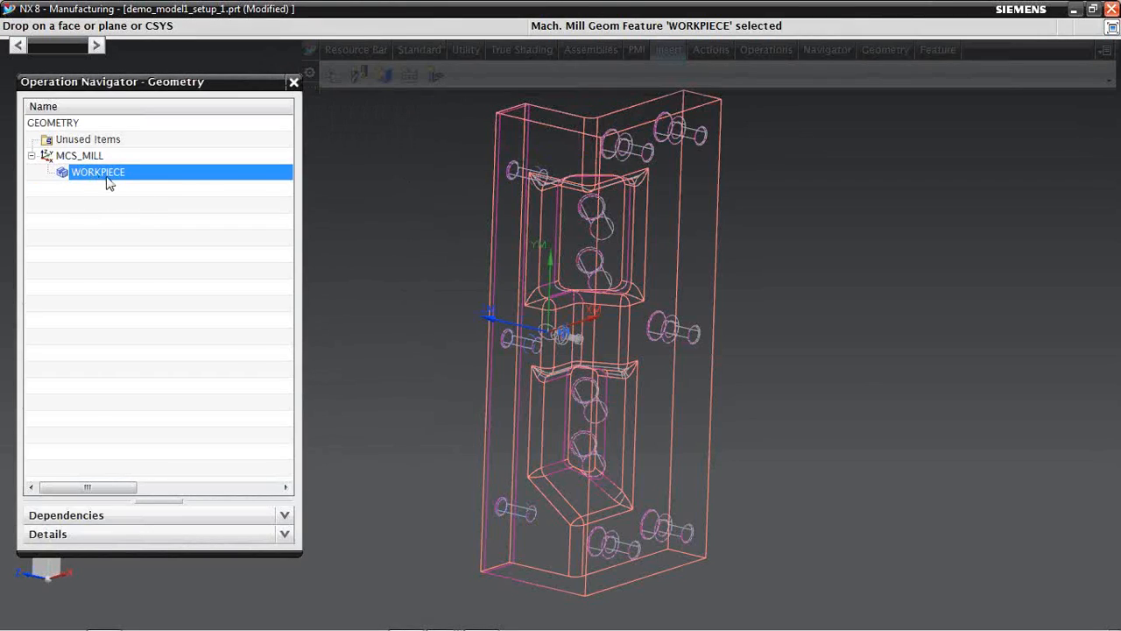
pyautogui.rightClick(146, 179)
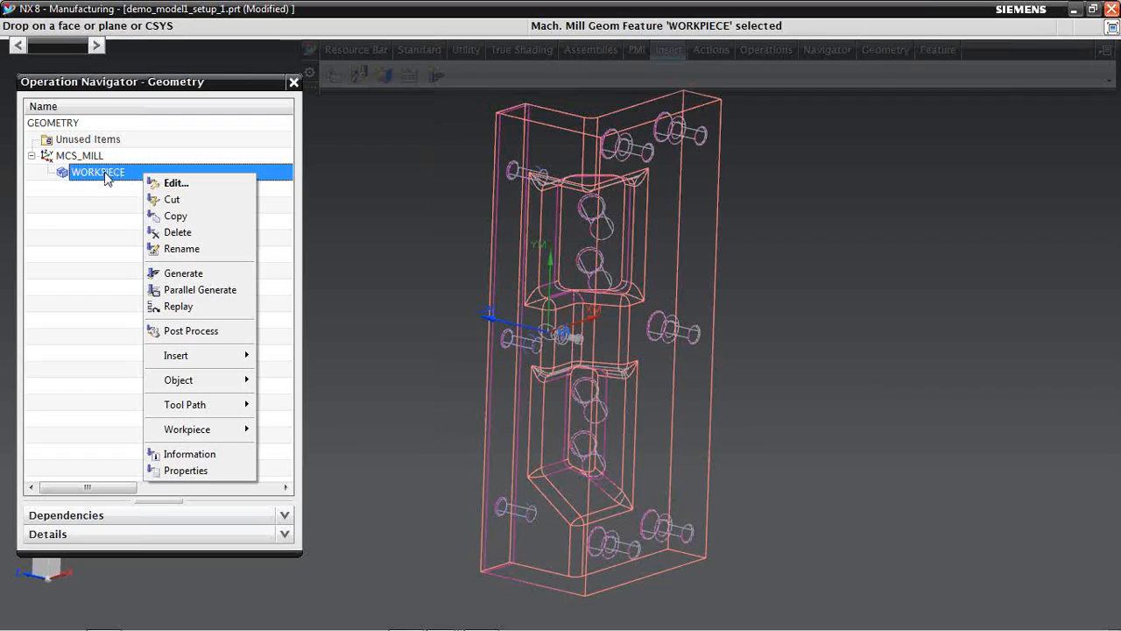
pyautogui.moveTo(175, 357)
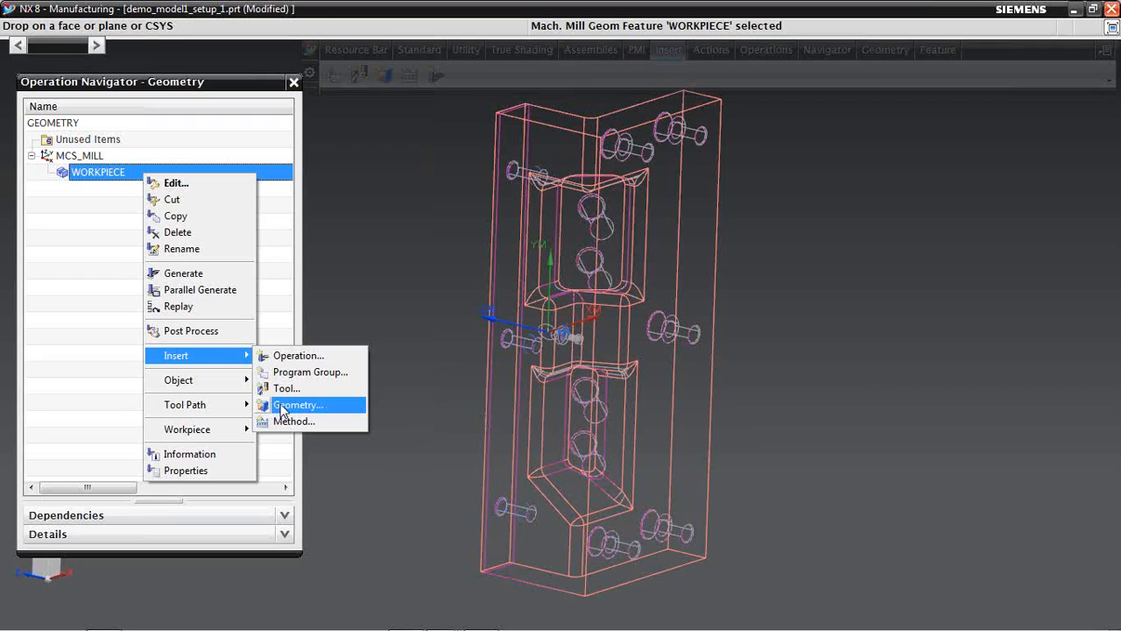
pyautogui.click(289, 405)
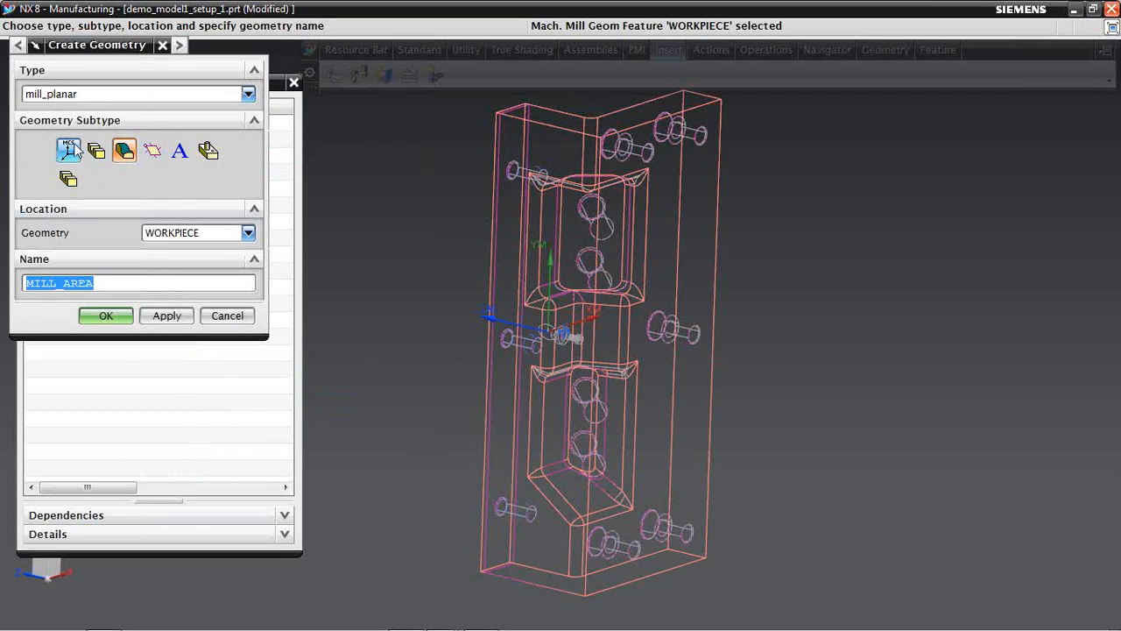
pyautogui.click(69, 152)
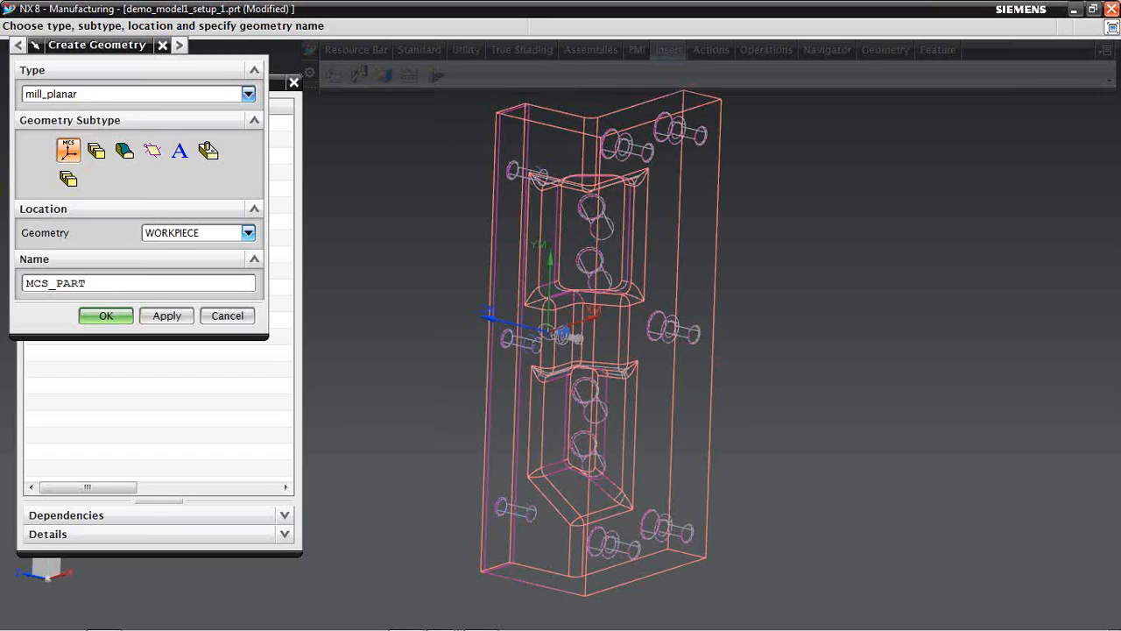
pyautogui.click(106, 316)
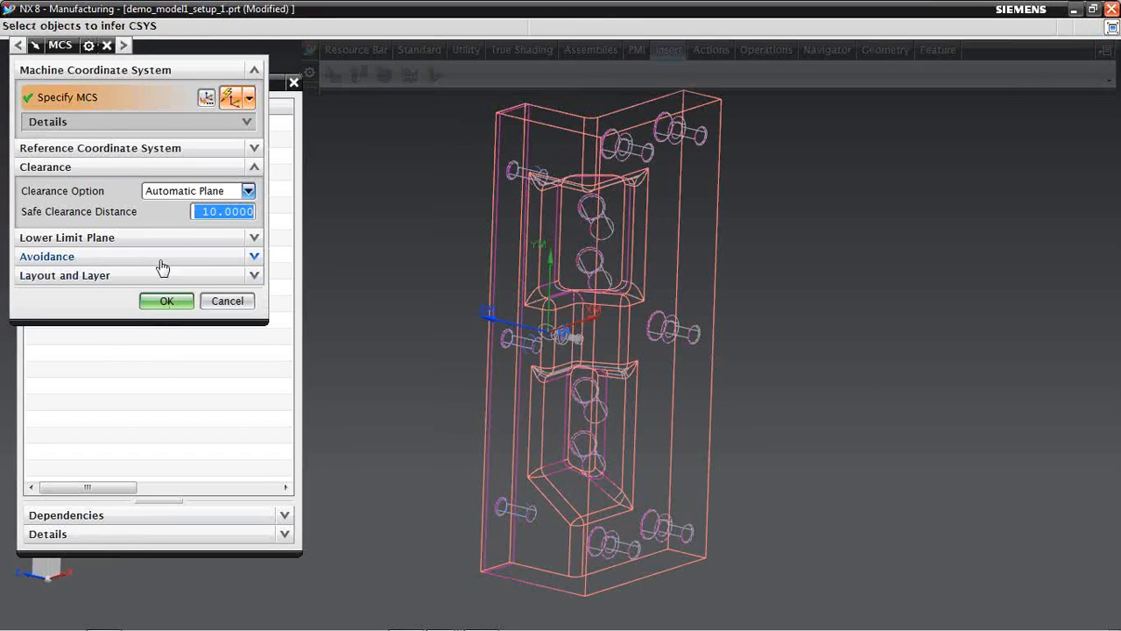
# Give the local MCS_PART the special output Use Main MCS and fixture offset 1, and accept its origin at the tooling ball's centre
pyautogui.click(248, 125)
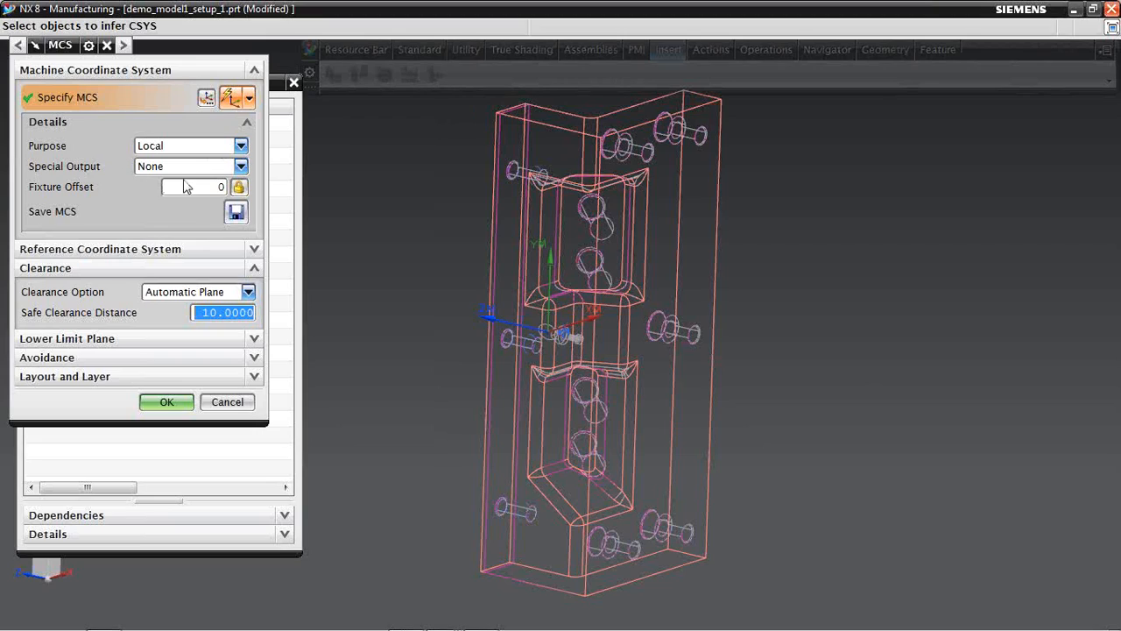
pyautogui.click(241, 167)
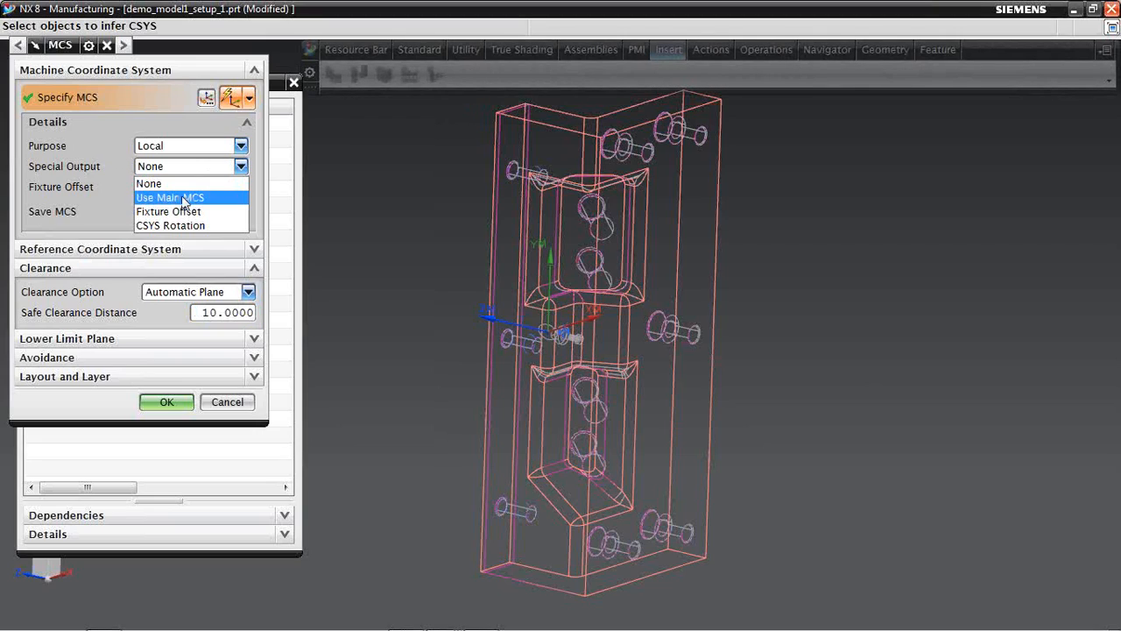
pyautogui.click(175, 198)
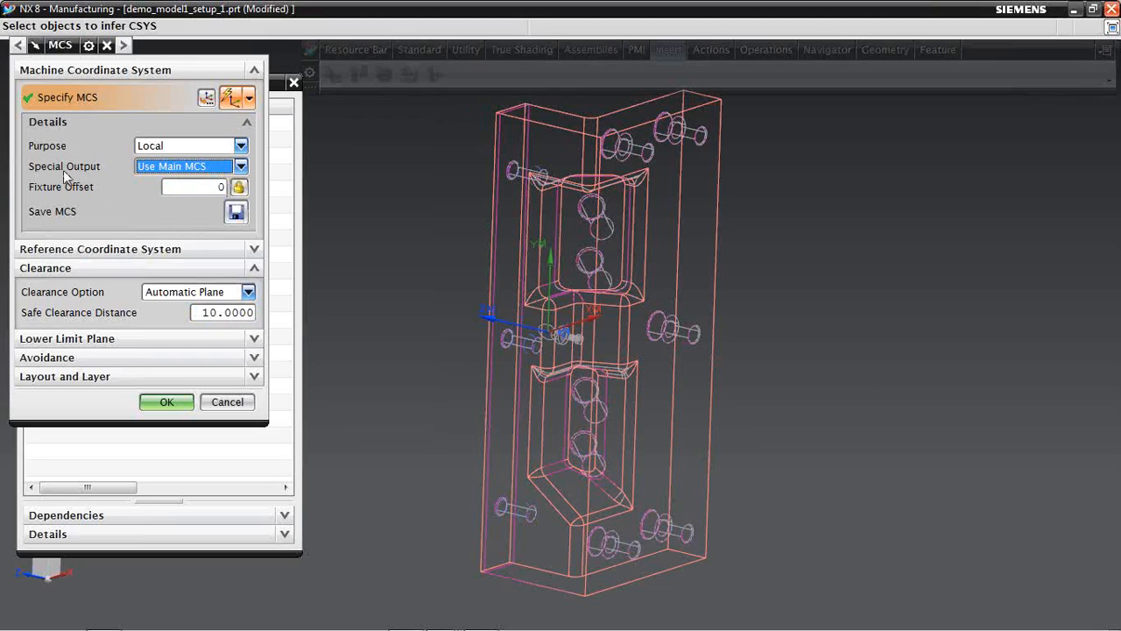
pyautogui.click(221, 187)
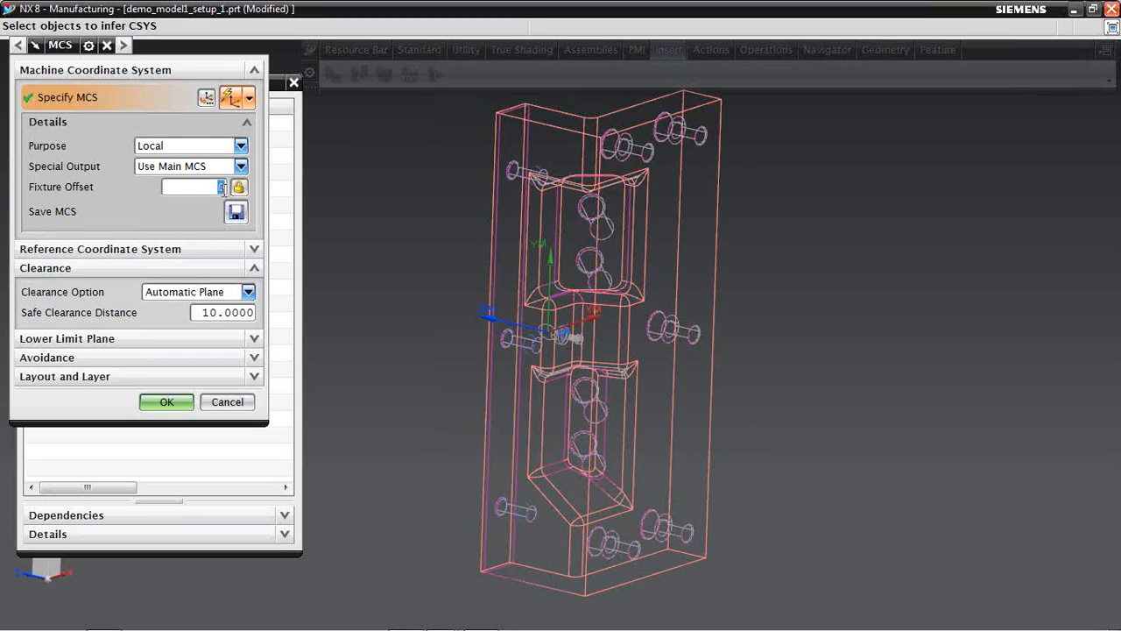
pyautogui.write('1')
pyautogui.click(206, 98)
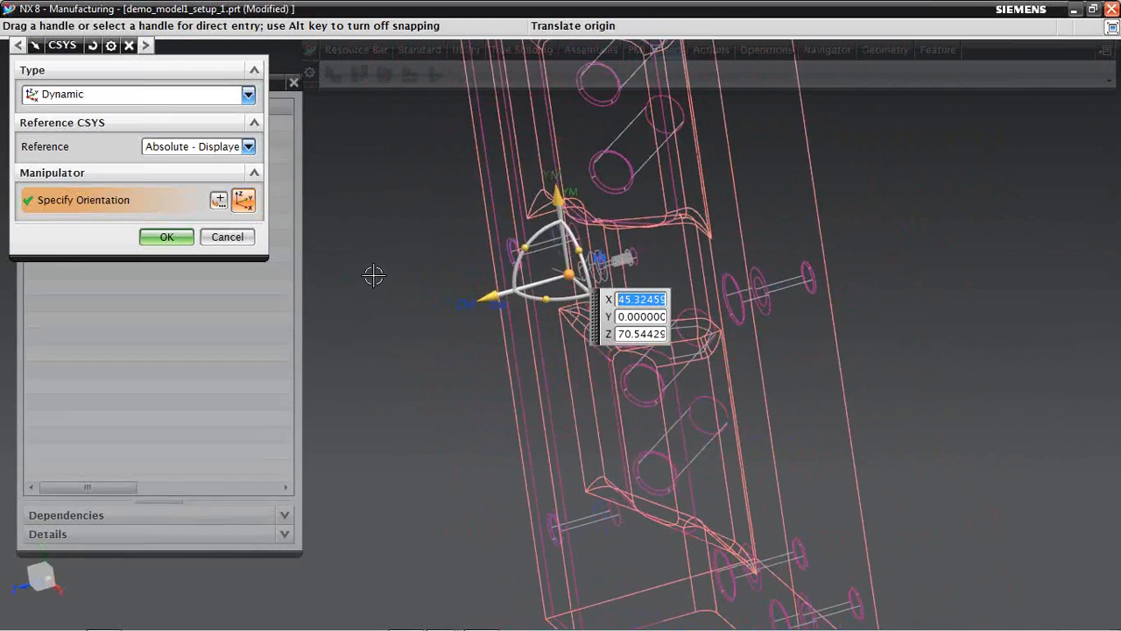
pyautogui.click(166, 239)
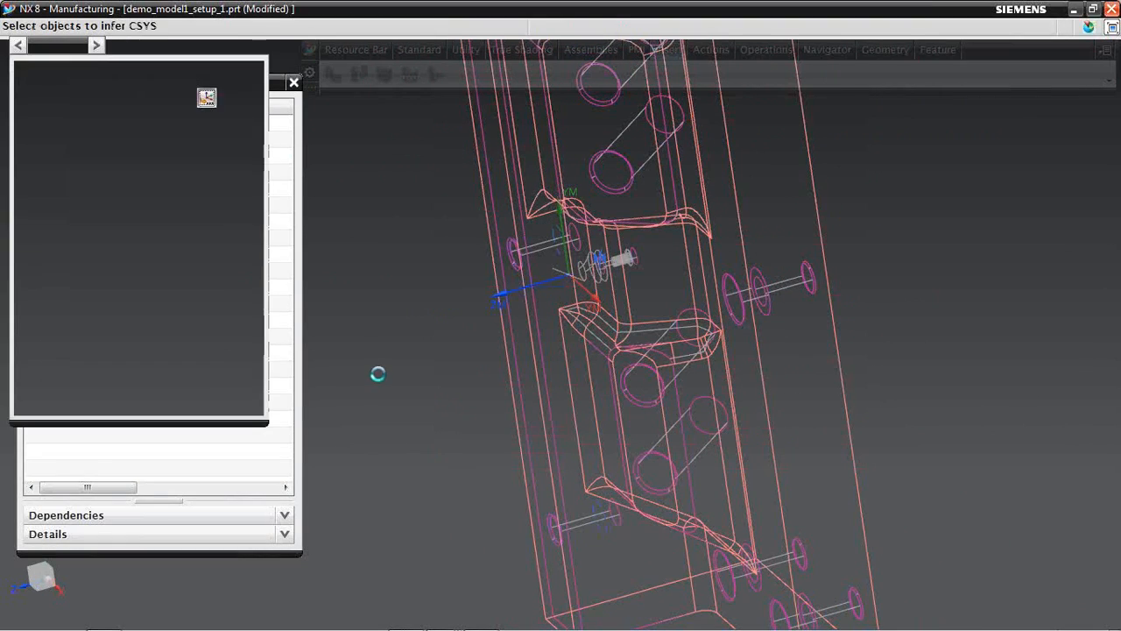
pyautogui.click(166, 402)
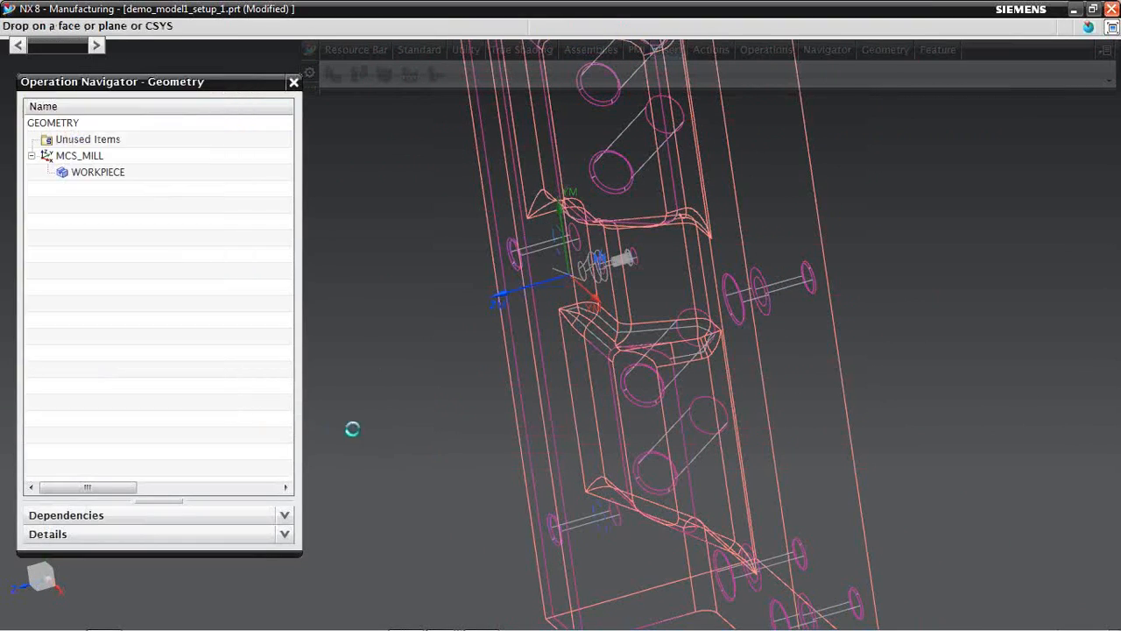
# Create a mill_planar MCS geometry named MCS_ANGLE under WORKPIECE
pyautogui.rightClick(85, 173)
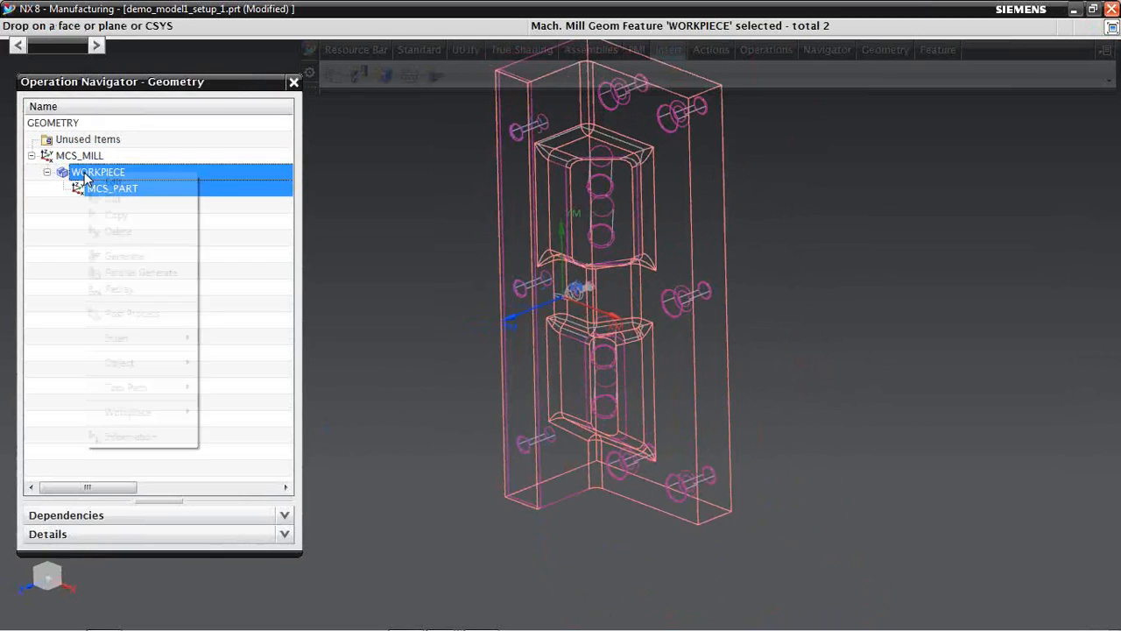
pyautogui.click(45, 207)
pyautogui.rightClick(85, 180)
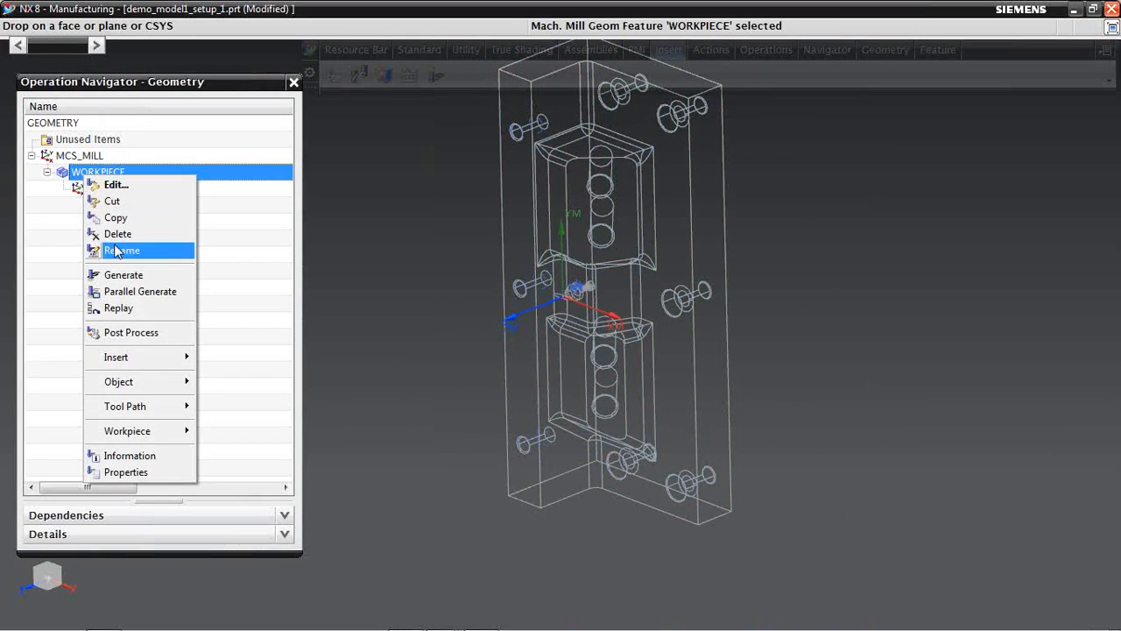
pyautogui.moveTo(148, 357)
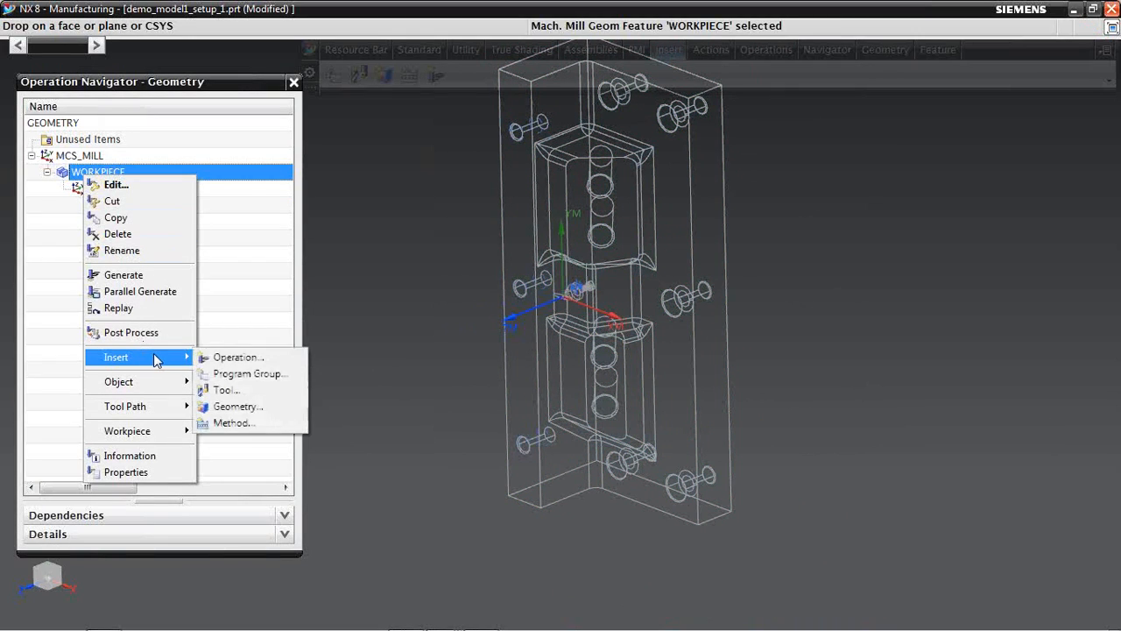
pyautogui.click(221, 408)
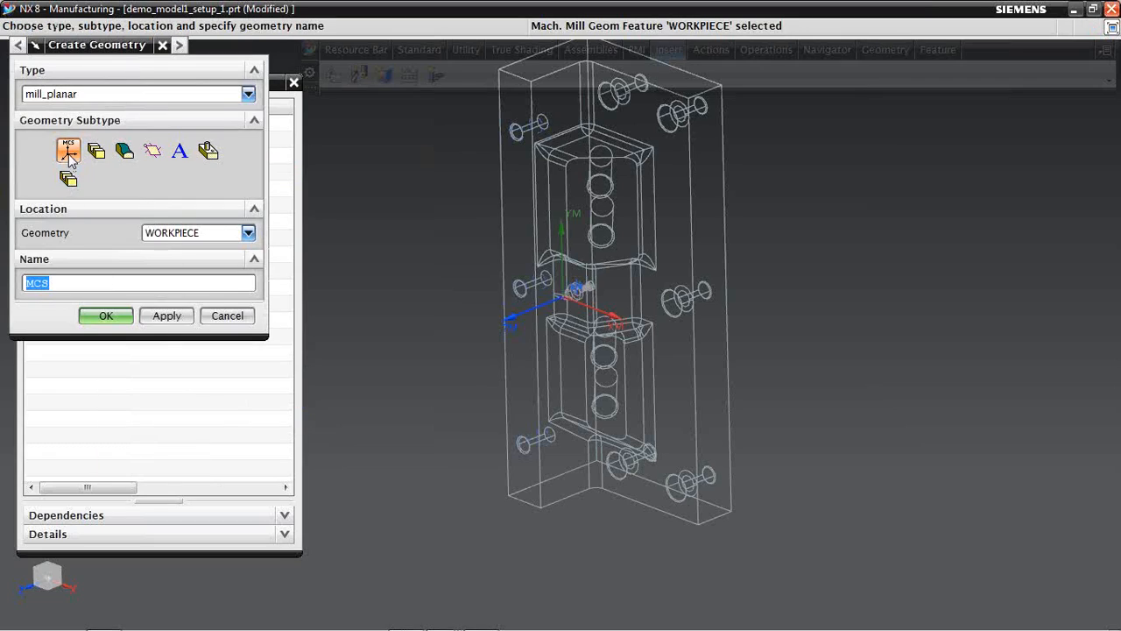
pyautogui.click(60, 282)
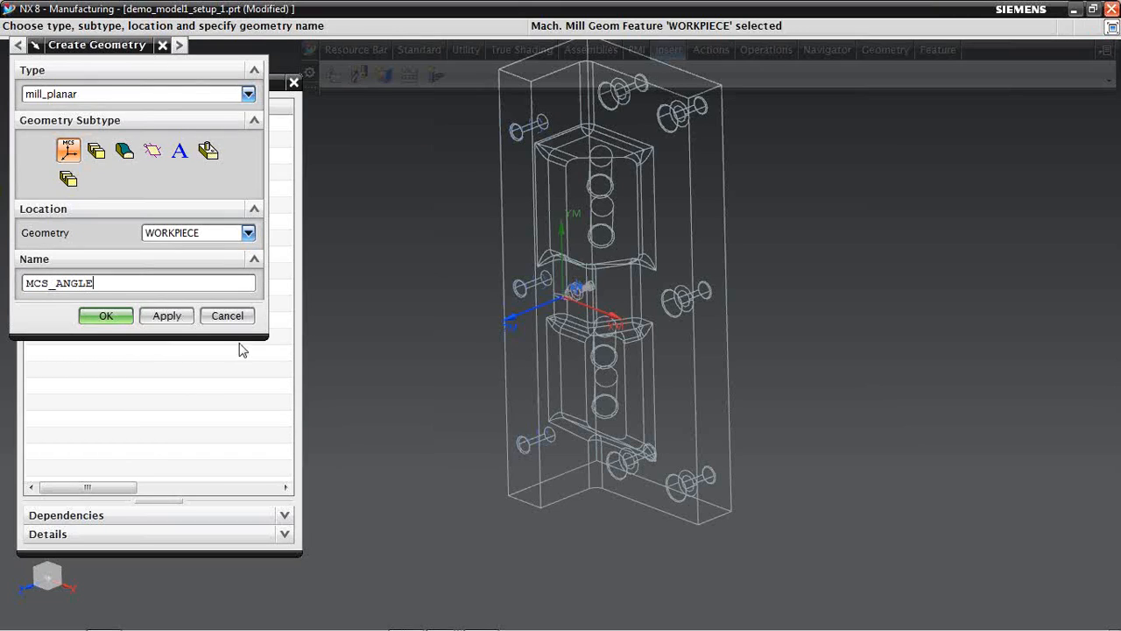
pyautogui.click(103, 317)
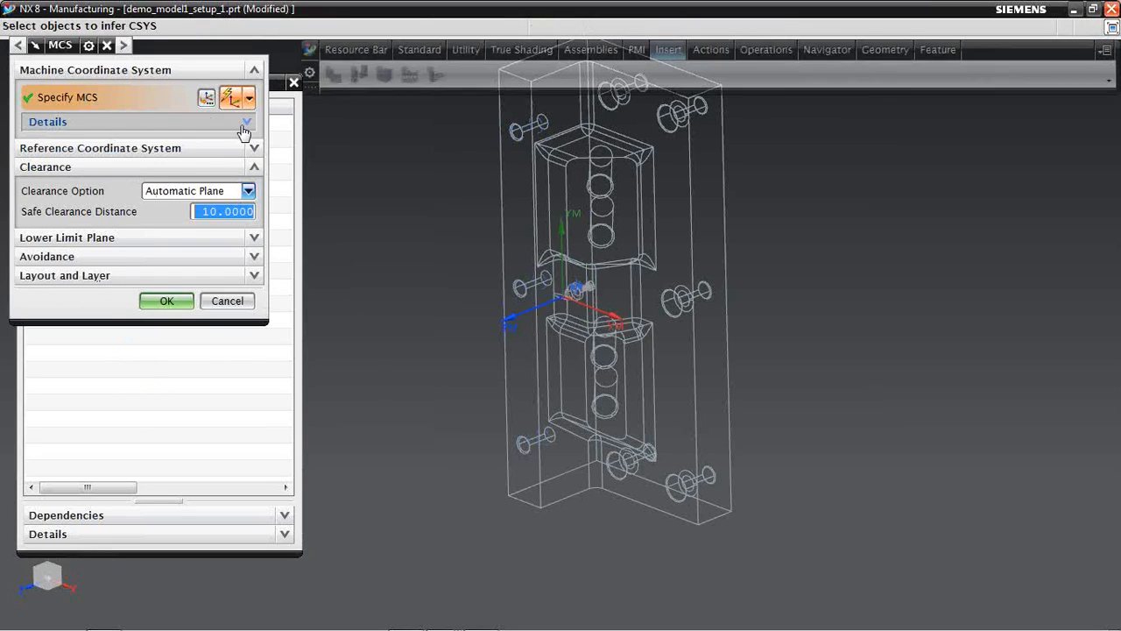
# Set the local MCS_ANGLE's special output to Use Main MCS and its fixture offset to 2
pyautogui.click(246, 123)
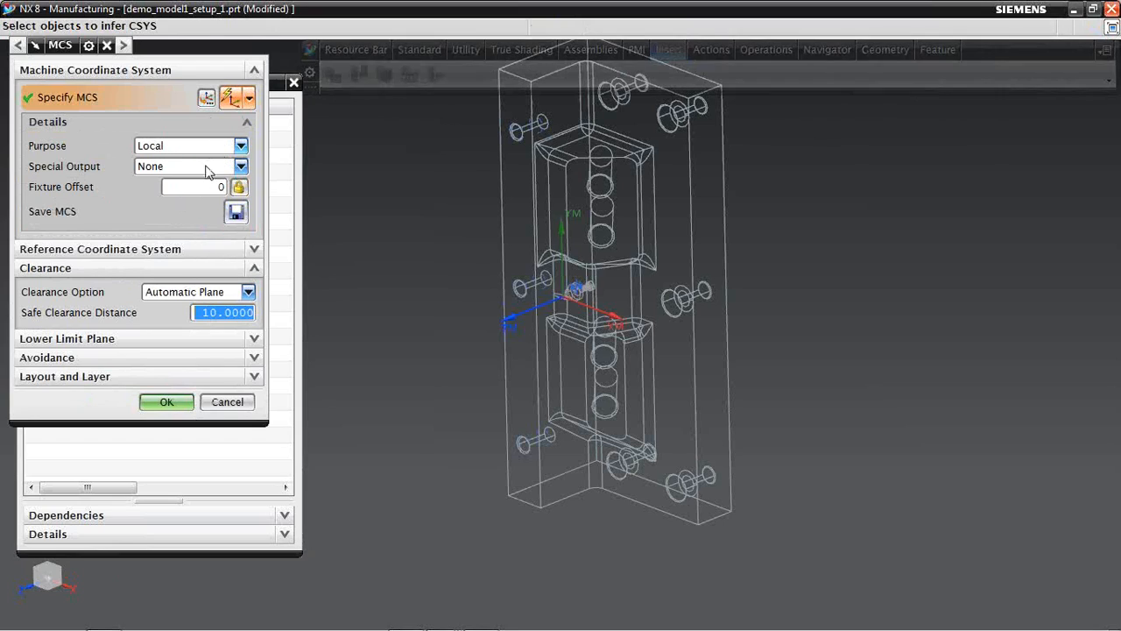
pyautogui.click(241, 167)
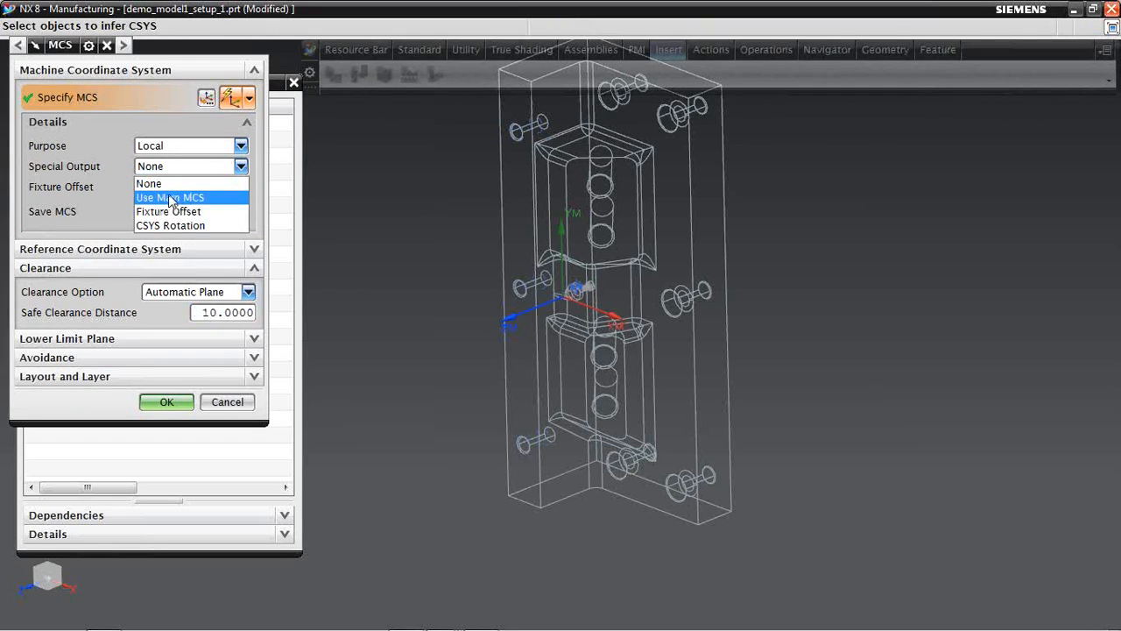
pyautogui.click(180, 193)
pyautogui.click(218, 187)
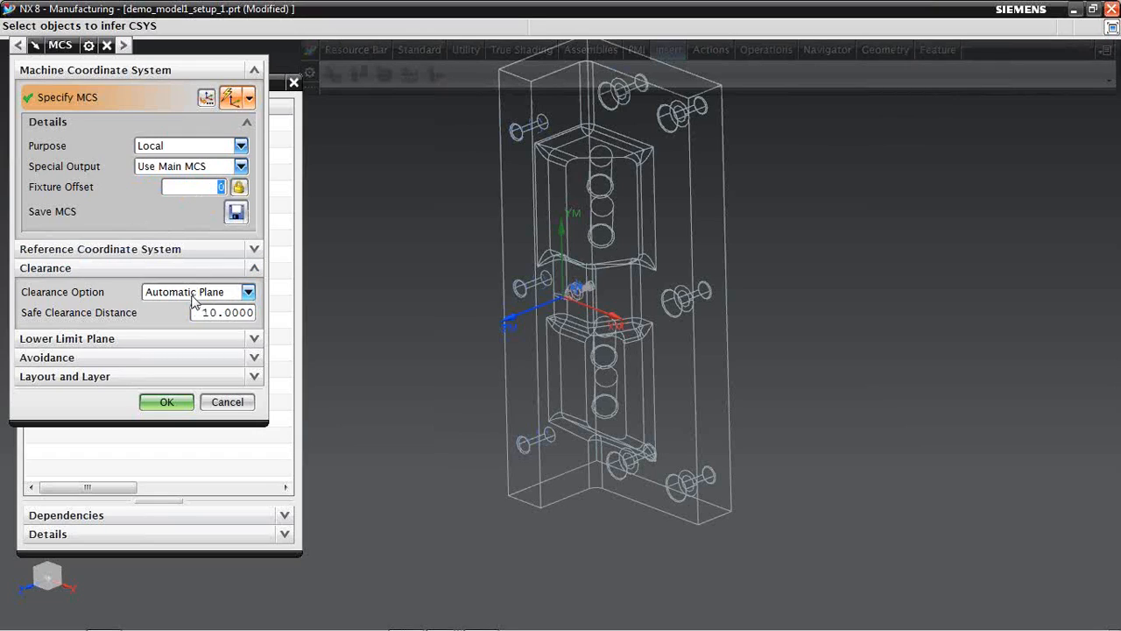
pyautogui.write('2')
# Rotate MCS_ANGLE dynamically about the YC-axis so ZM points along the angled pads' hole axes, and accept the coordinate system
pyautogui.click(207, 98)
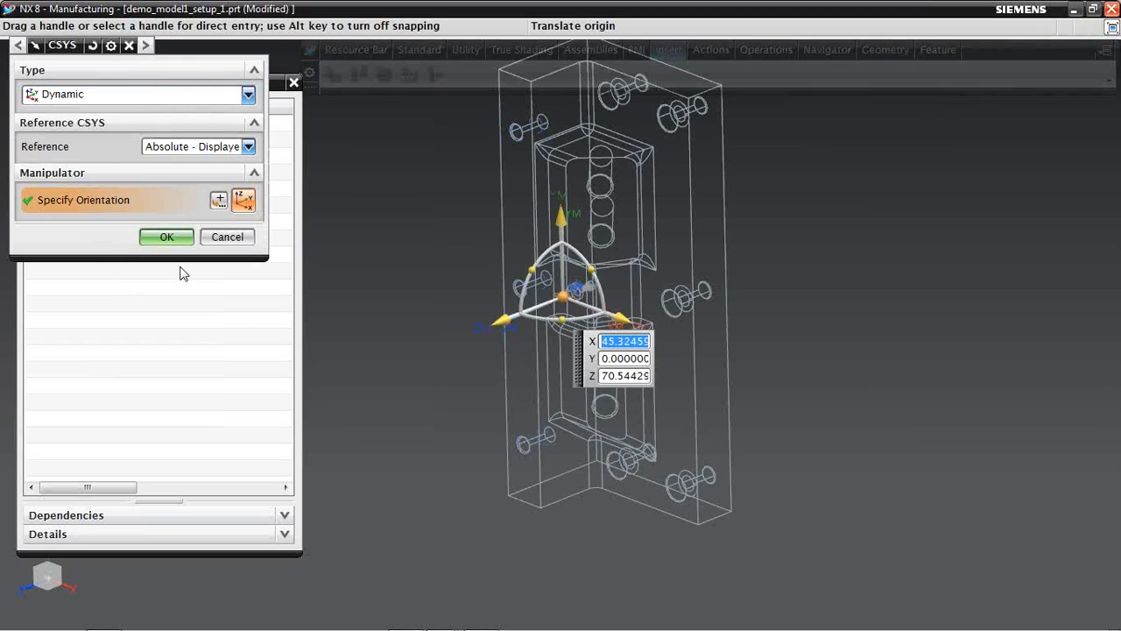
pyautogui.moveTo(391, 330); pyautogui.dragTo(315, 386, button='middle')
pyautogui.scroll(1, 394, 397)
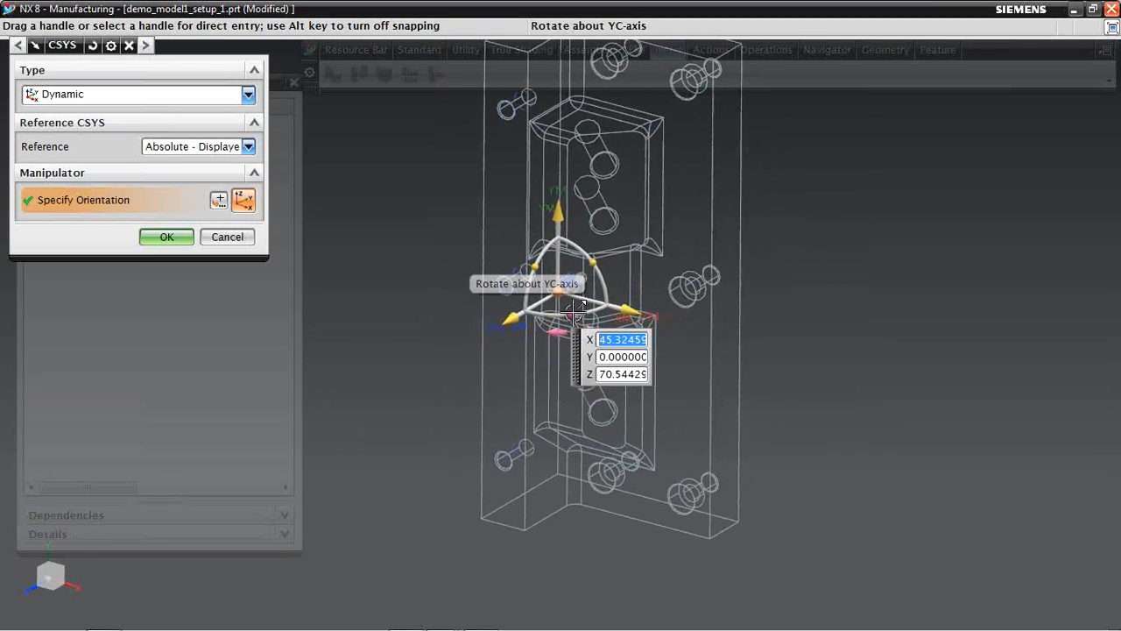
pyautogui.keyDown('shift'); pyautogui.moveTo(561, 314); pyautogui.dragTo(495, 312, button='middle'); pyautogui.keyUp('shift')
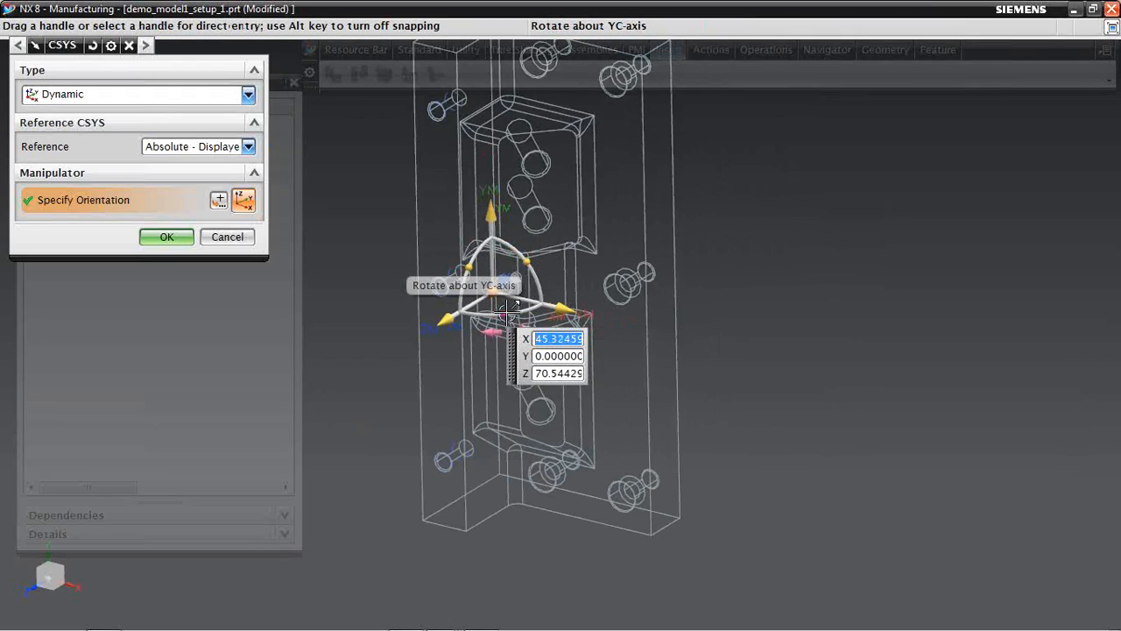
pyautogui.moveTo(510, 306); pyautogui.dragTo(539, 304)
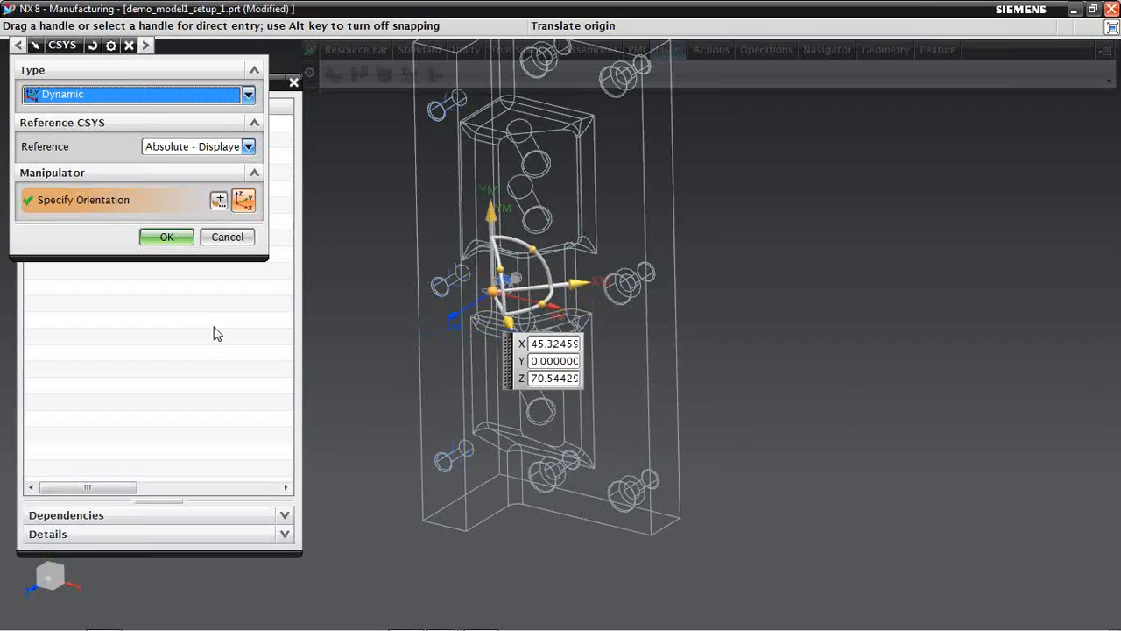
pyautogui.click(168, 238)
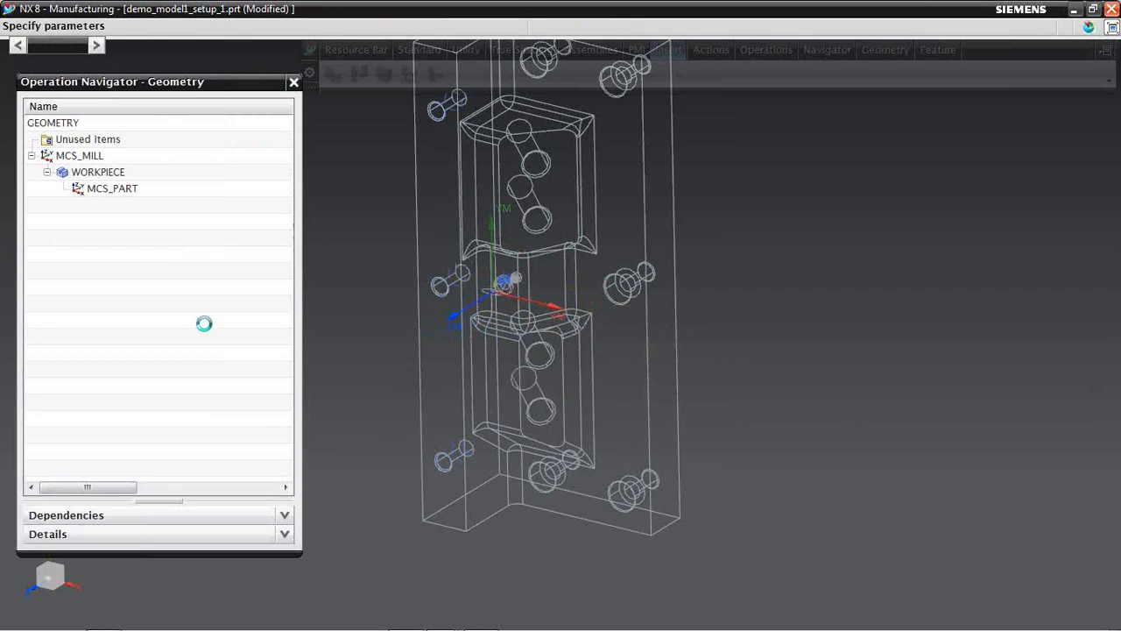
pyautogui.click(167, 403)
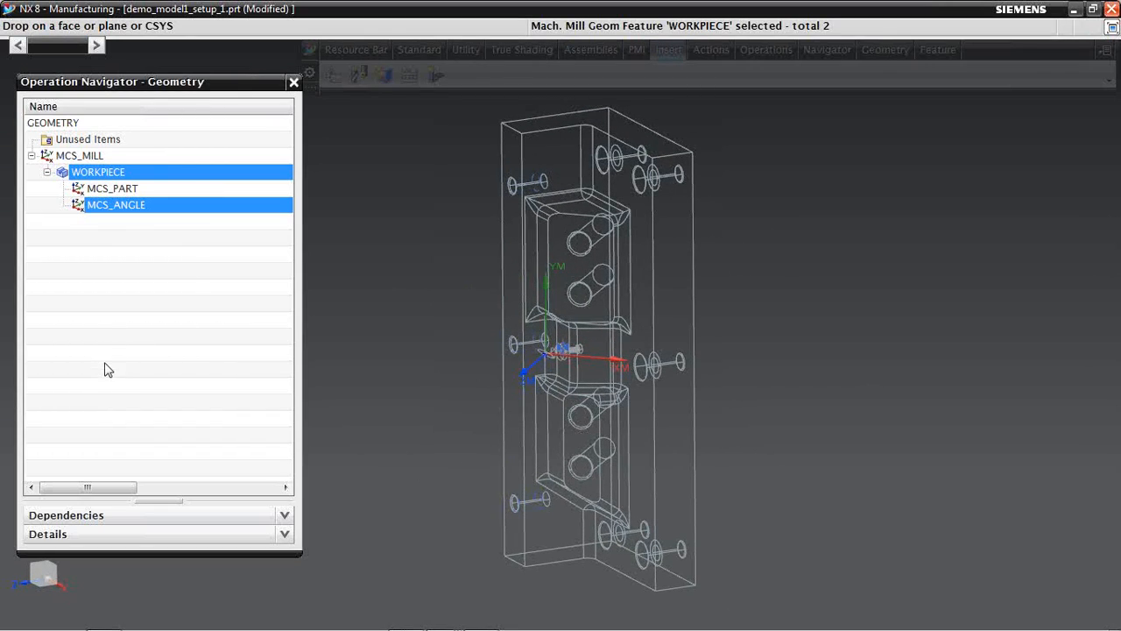
# Create a mill_planar MILL_AREA geometry named MILL_TOP_FACE under MCS_PART
pyautogui.click(103, 189)
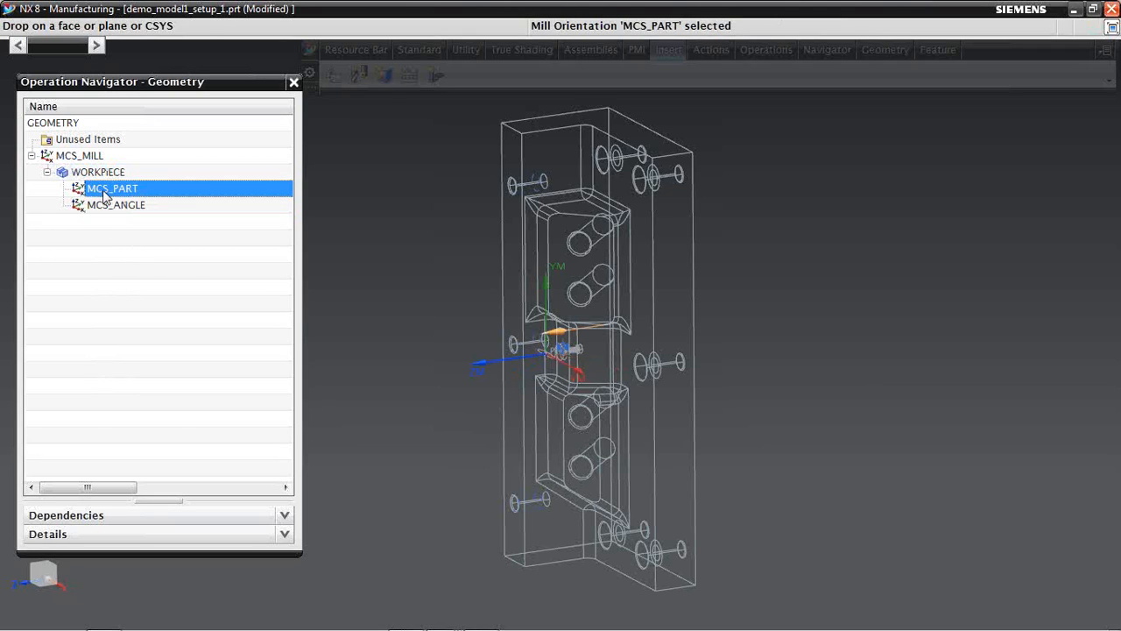
pyautogui.rightClick(108, 194)
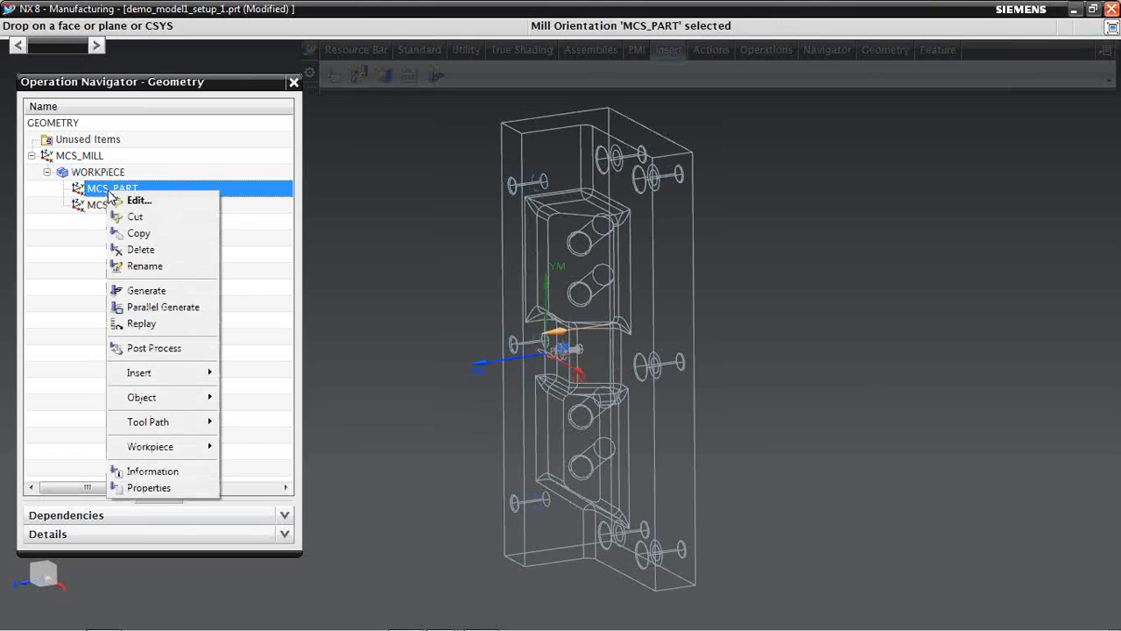
pyautogui.moveTo(157, 372)
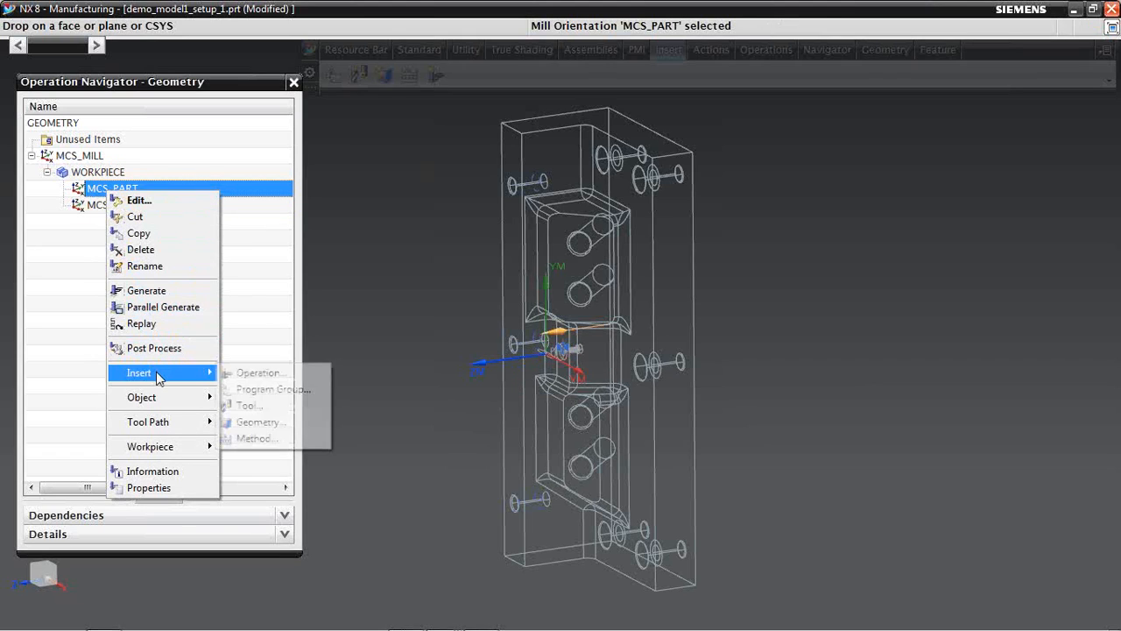
pyautogui.click(261, 421)
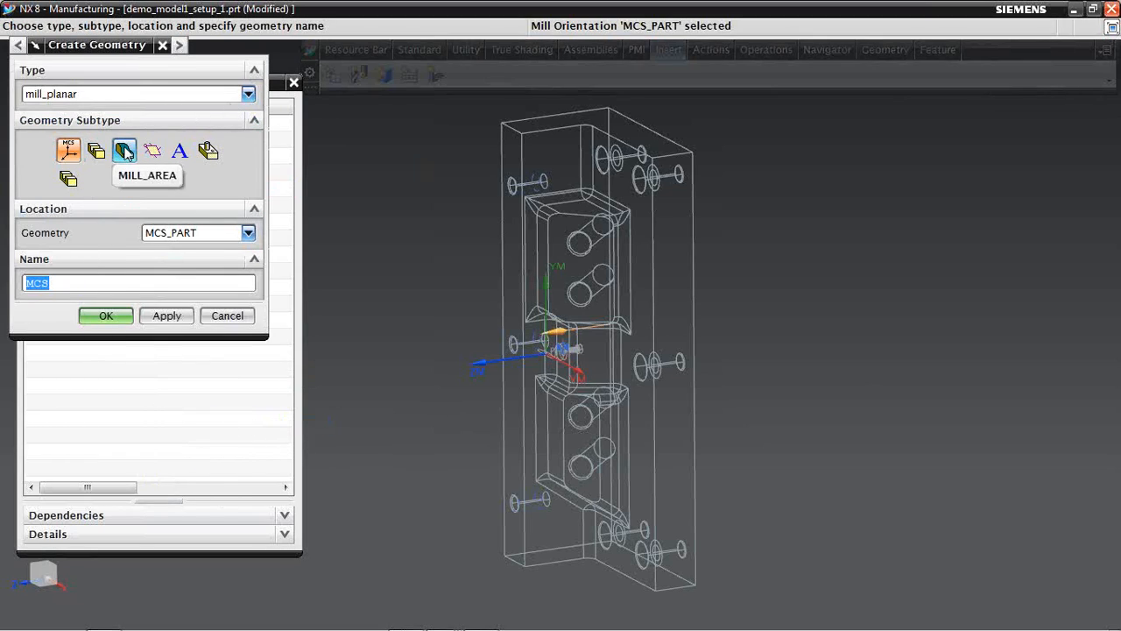
pyautogui.click(124, 150)
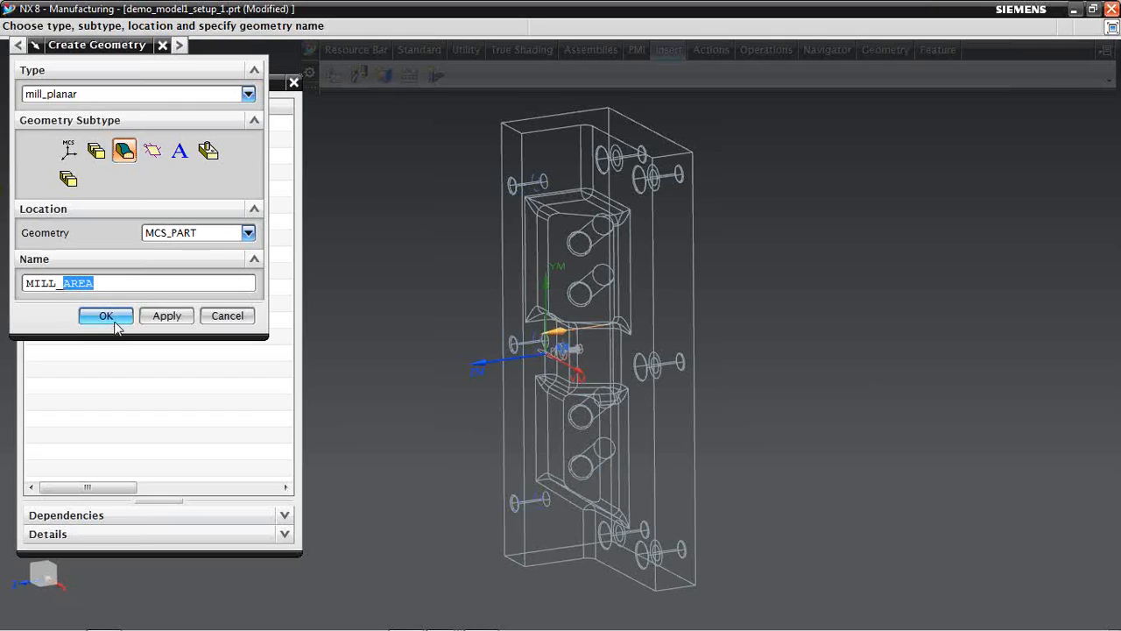
pyautogui.write('TOP_FAC')
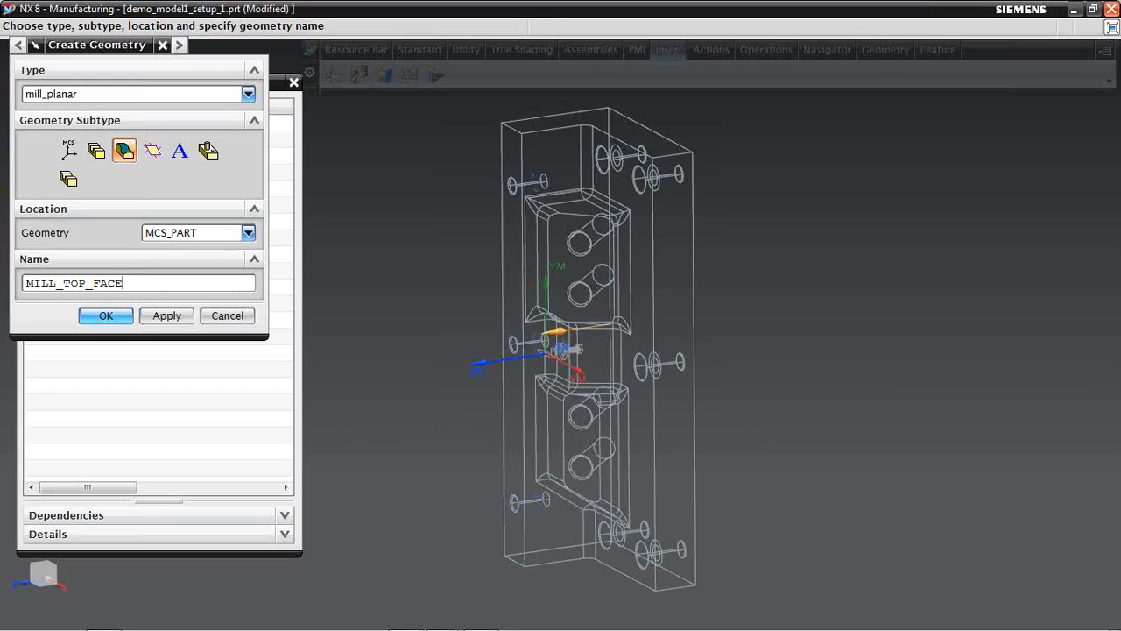
pyautogui.click(106, 315)
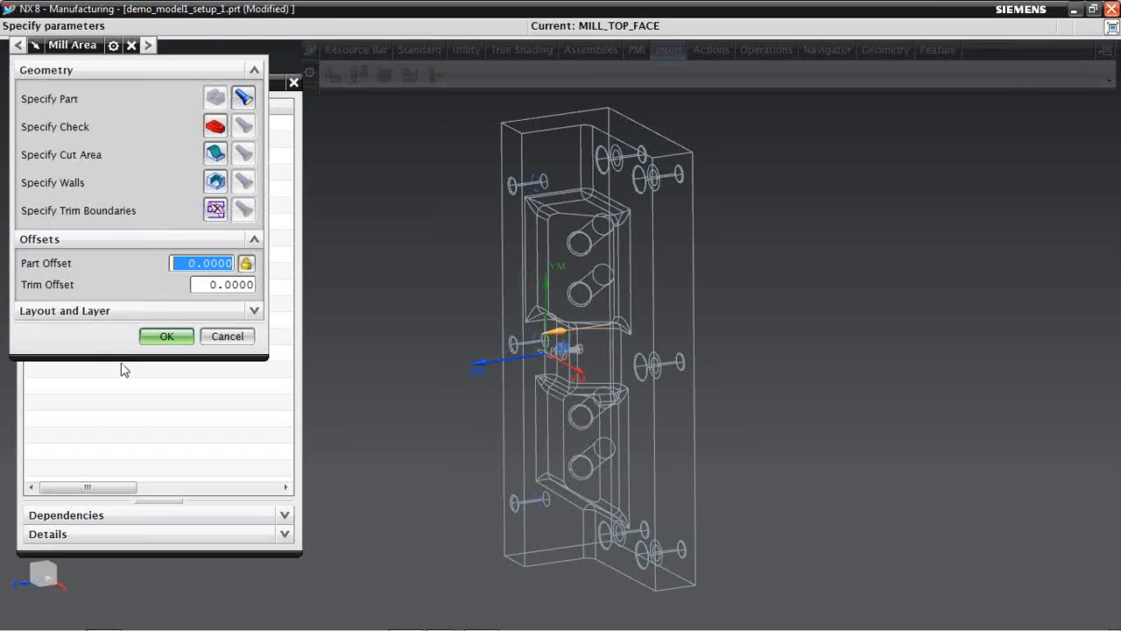
# Specify the part's long narrow edge face with three holes as the cut area of MILL_TOP_FACE
pyautogui.click(215, 155)
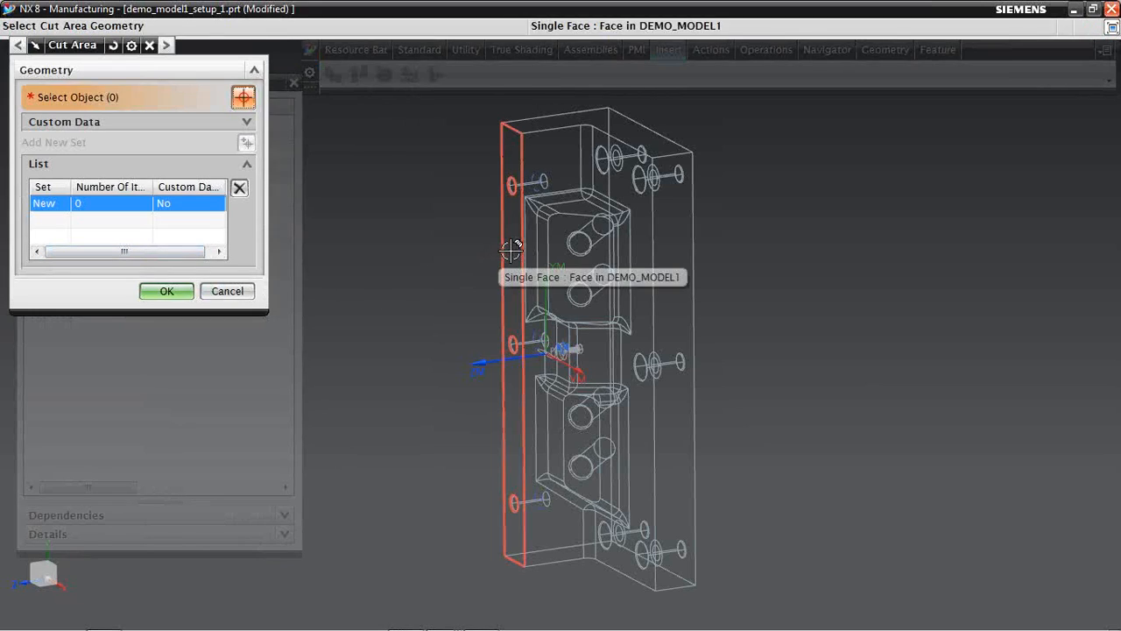
pyautogui.click(512, 249)
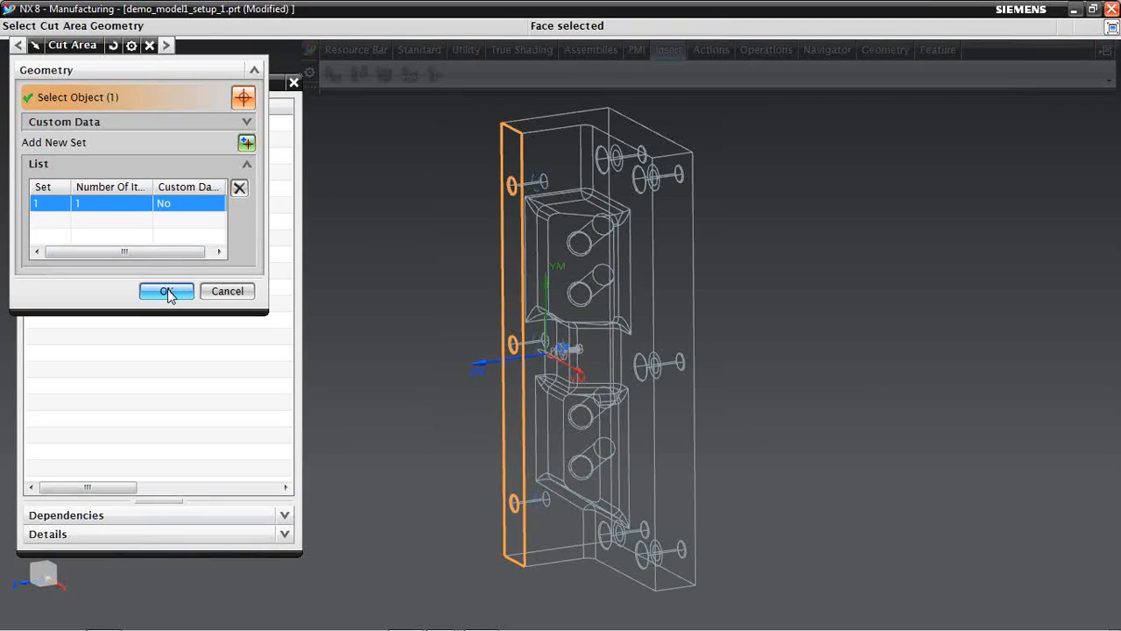
pyautogui.click(167, 290)
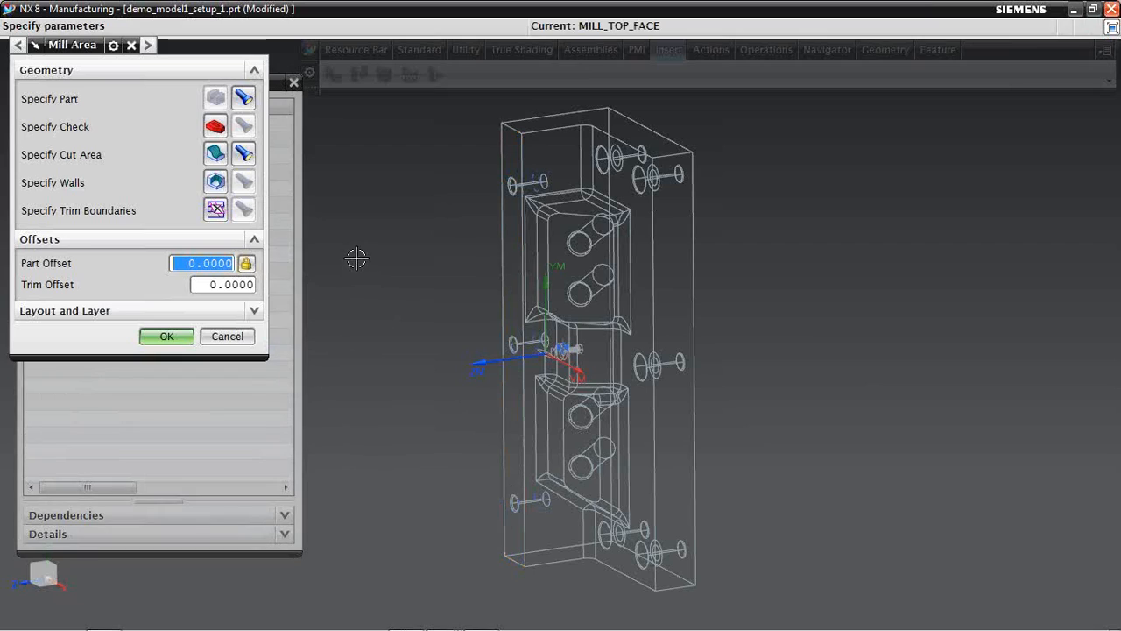
# Display the model as Shaded with Edges, check the selected cut area face, and accept the MILL_TOP_FACE mill area
pyautogui.rightClick(349, 256)
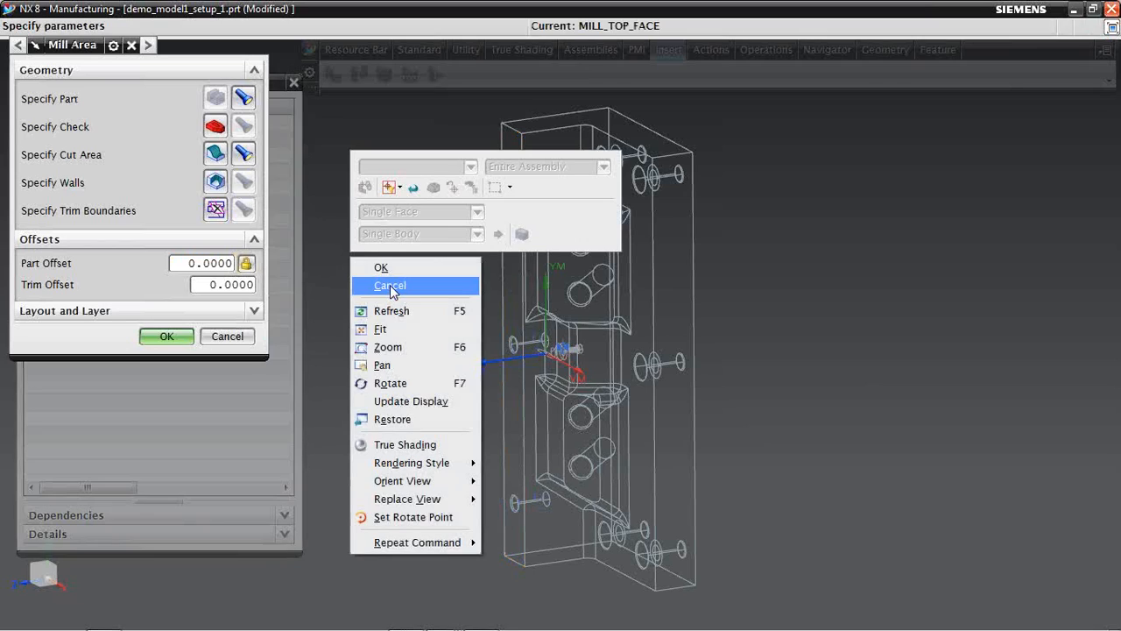
pyautogui.moveTo(427, 468)
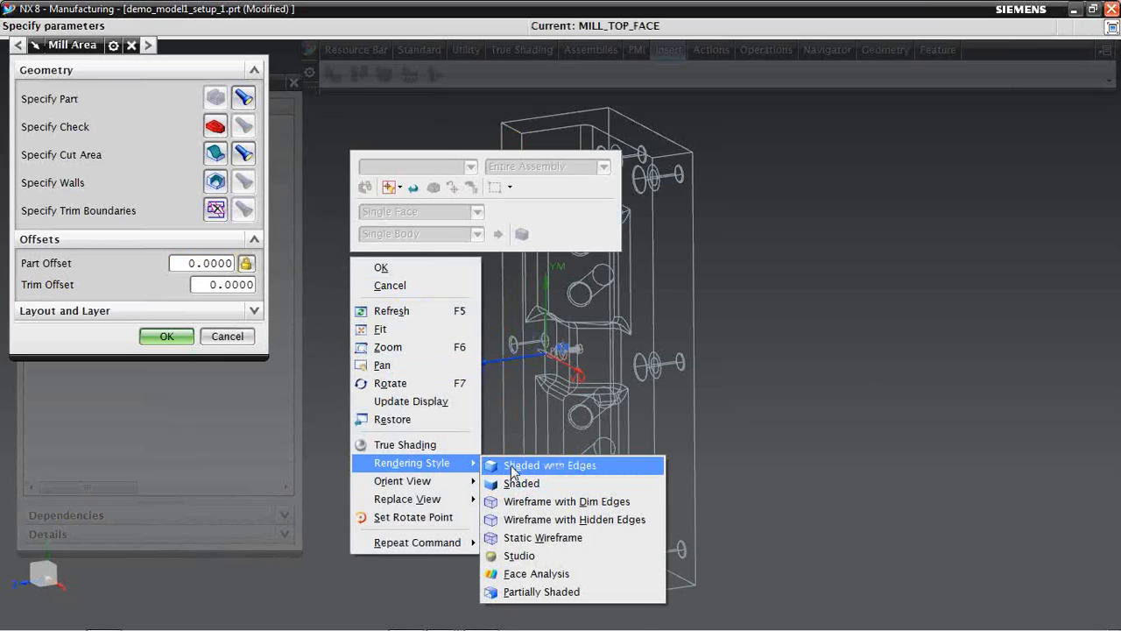
pyautogui.click(536, 466)
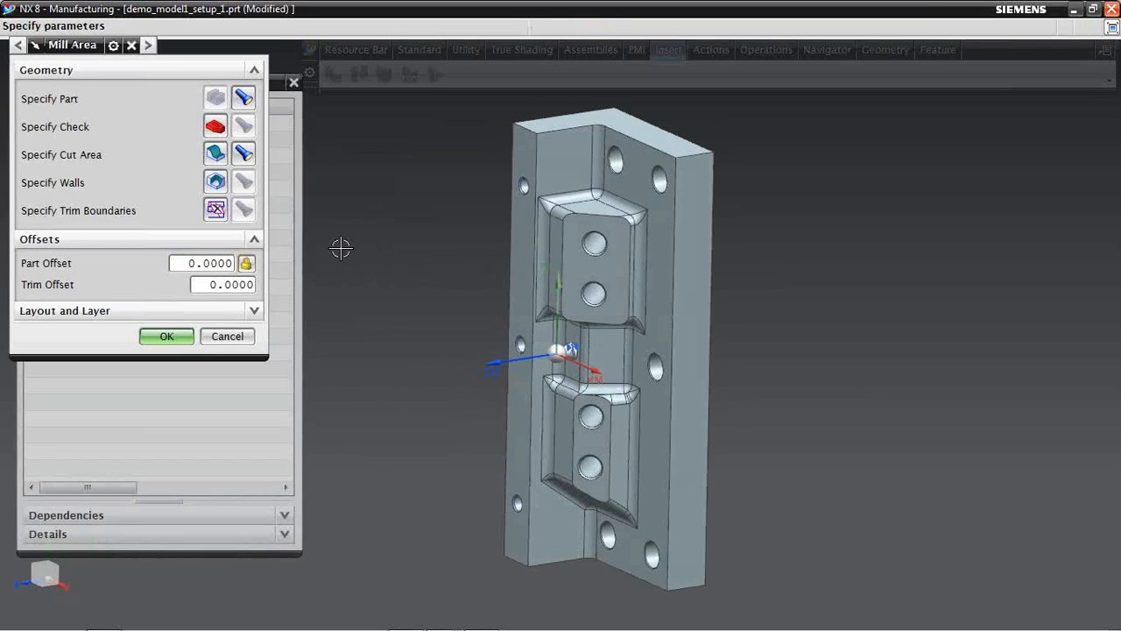
pyautogui.click(245, 155)
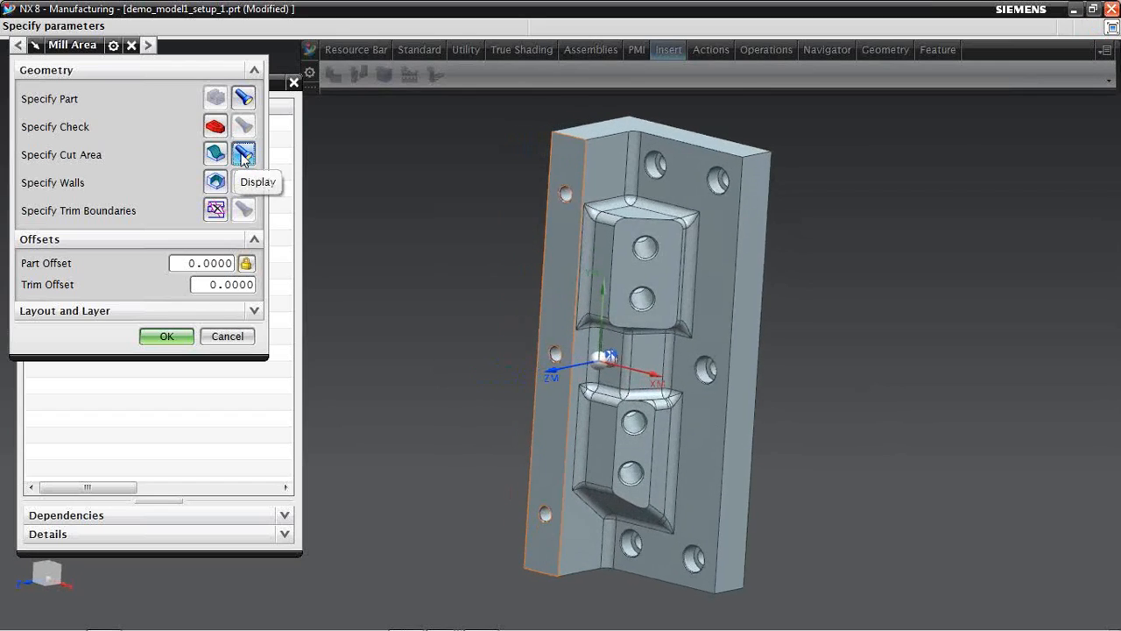
pyautogui.click(216, 155)
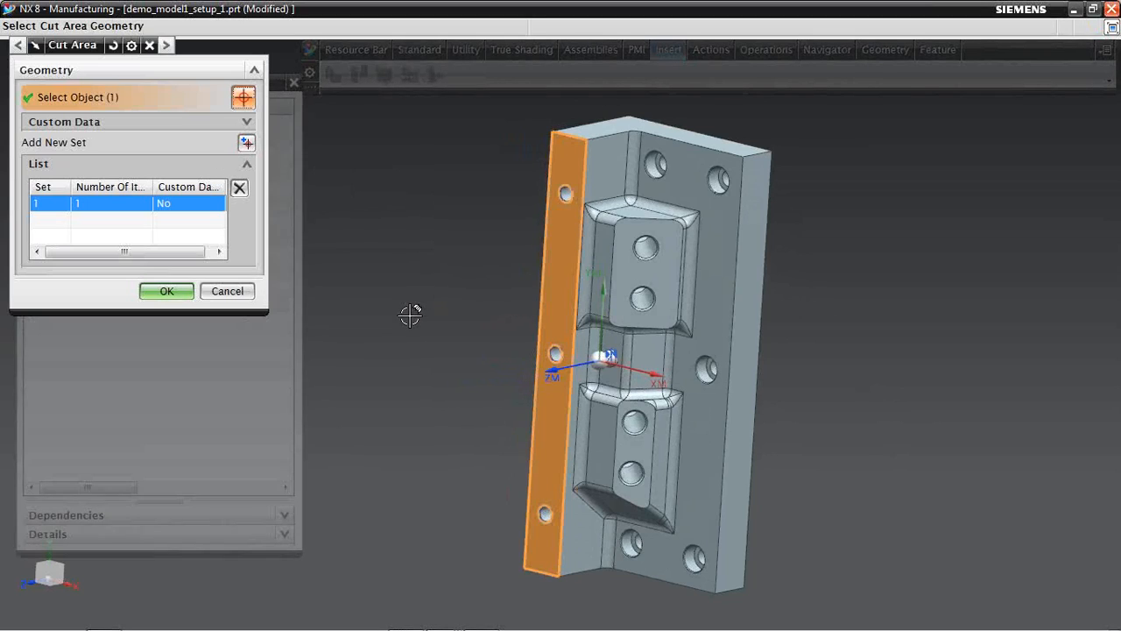
pyautogui.click(165, 294)
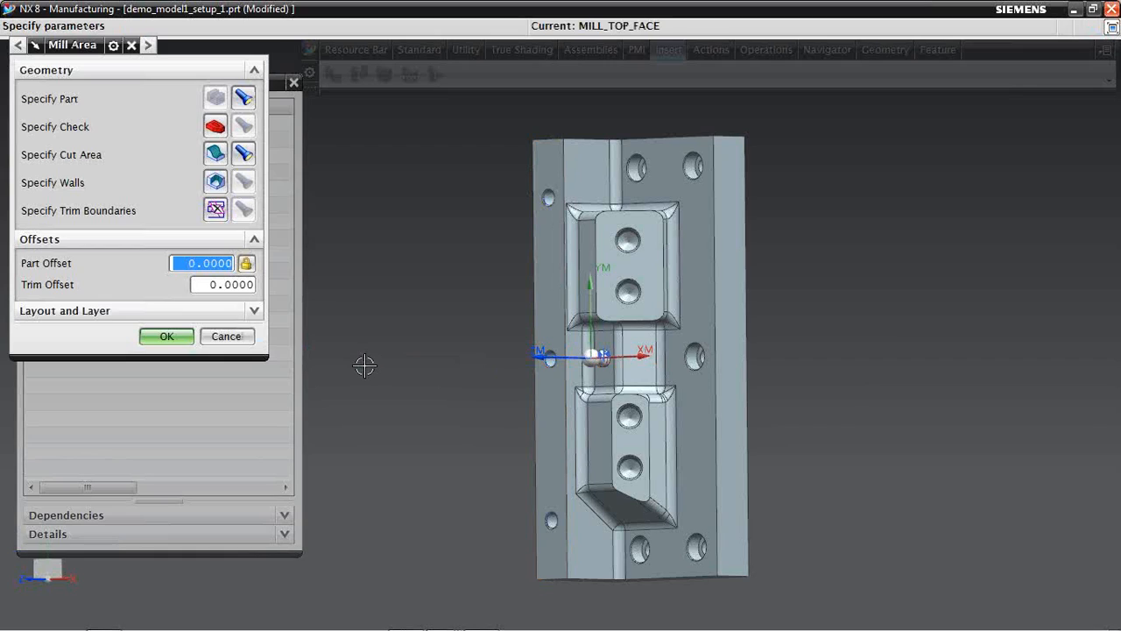
pyautogui.click(168, 337)
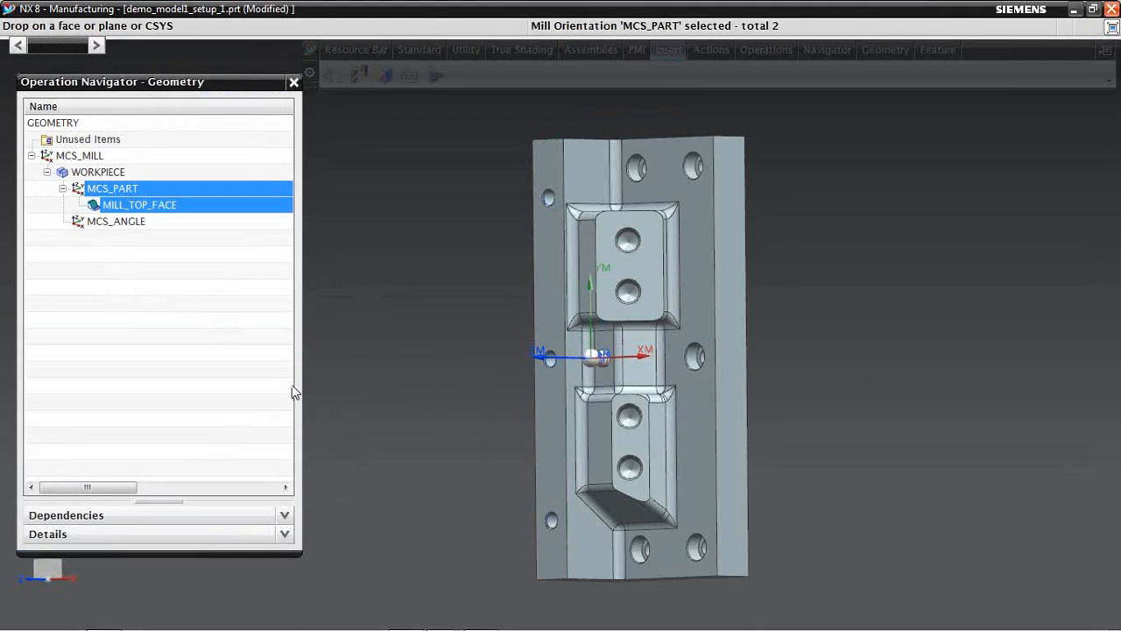
# Create a mill_planar MILL_AREA geometry named MILL_ANGLED_FACE under MCS_ANGLE
pyautogui.click(101, 221)
pyautogui.rightClick(98, 222)
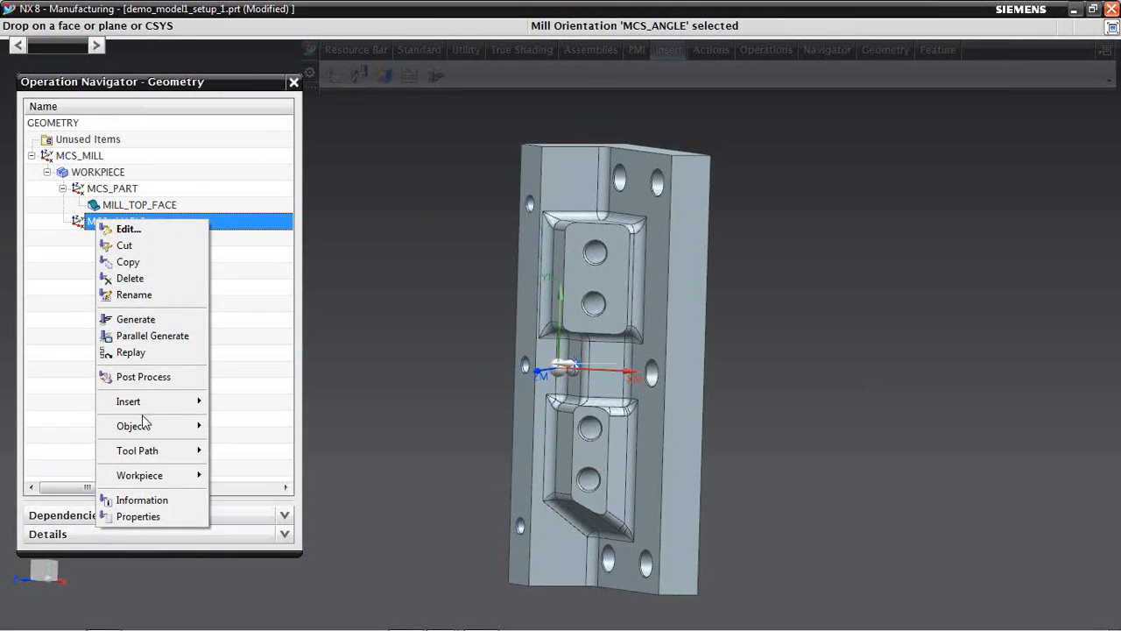
pyautogui.moveTo(149, 401)
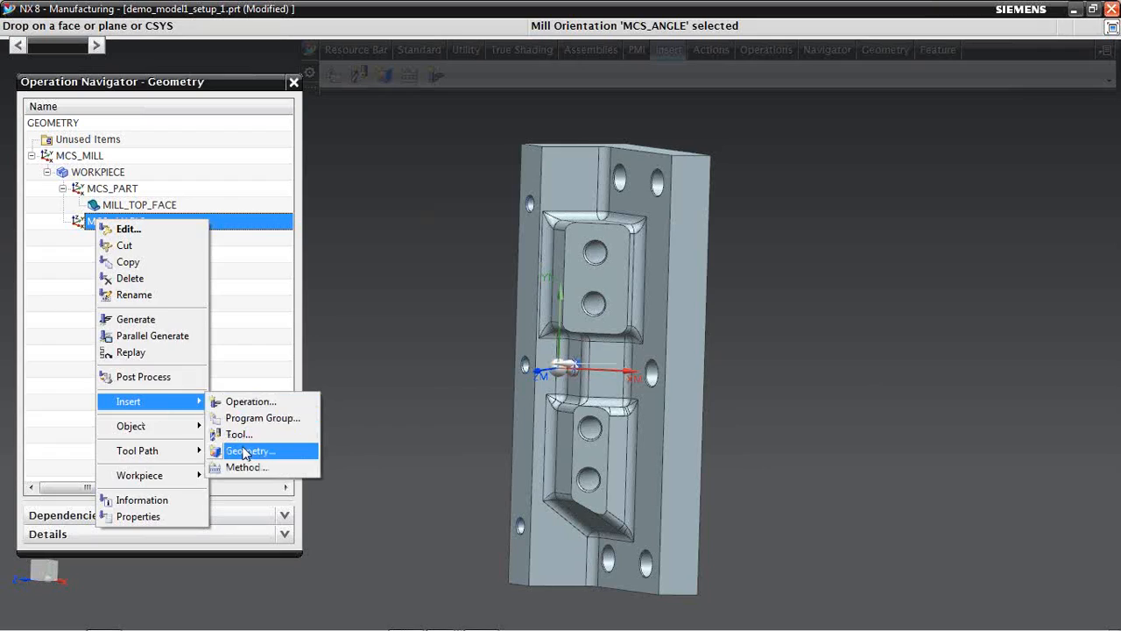
pyautogui.click(248, 450)
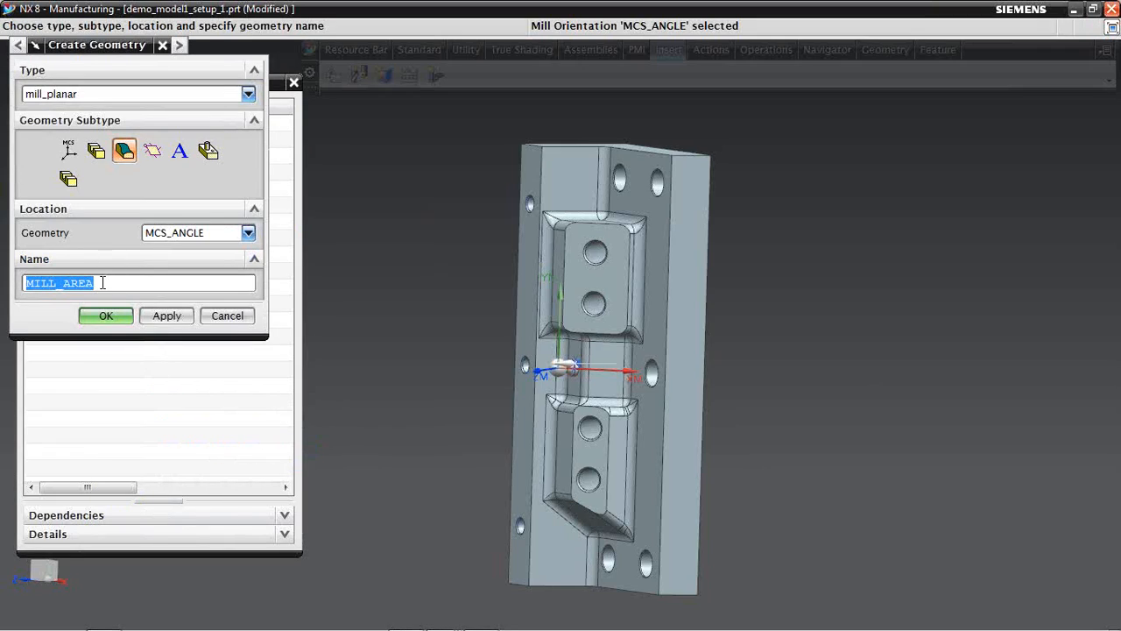
pyautogui.moveTo(67, 287); pyautogui.dragTo(97, 285)
pyautogui.write('ANGLED_FACE')
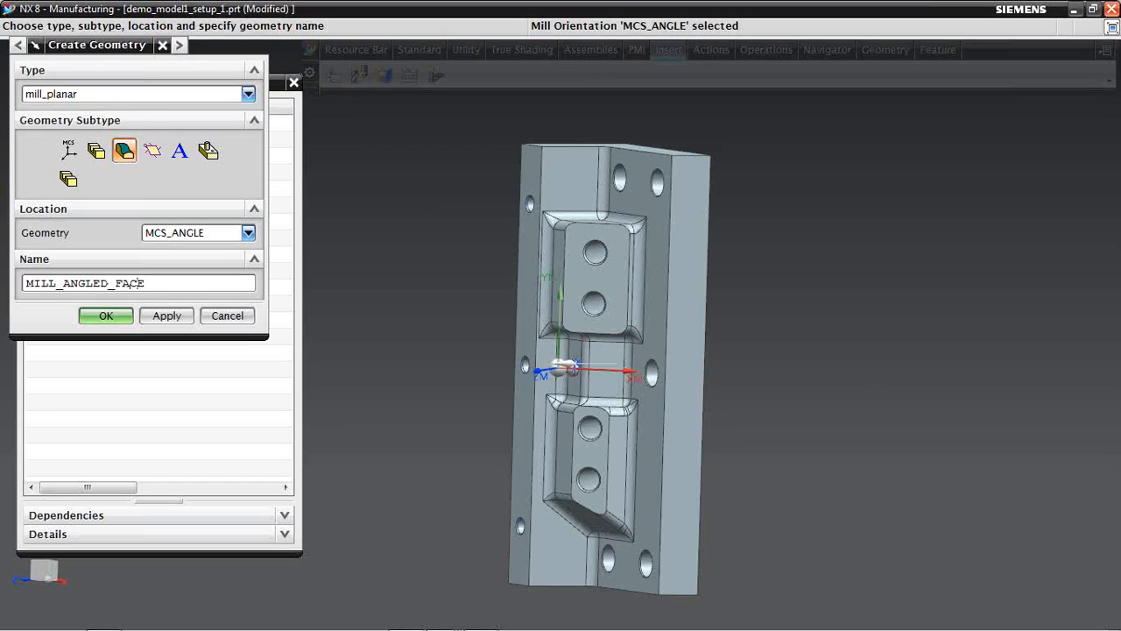
pyautogui.click(103, 318)
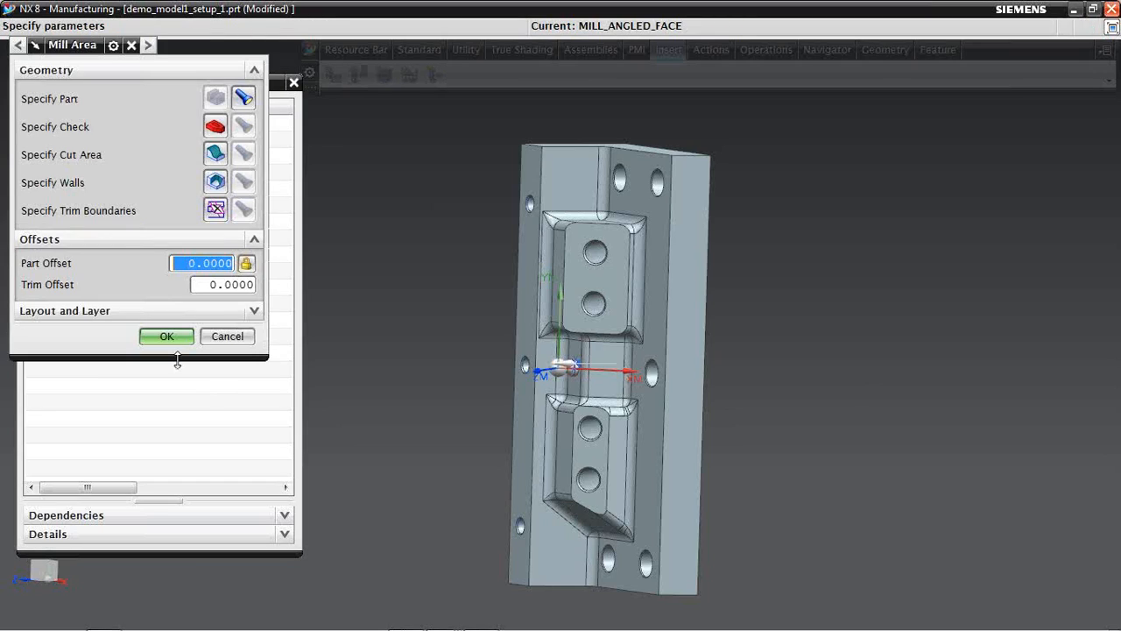
# Specify the two angled pad faces as the cut area of MILL_ANGLED_FACE and accept the mill area
pyautogui.click(216, 159)
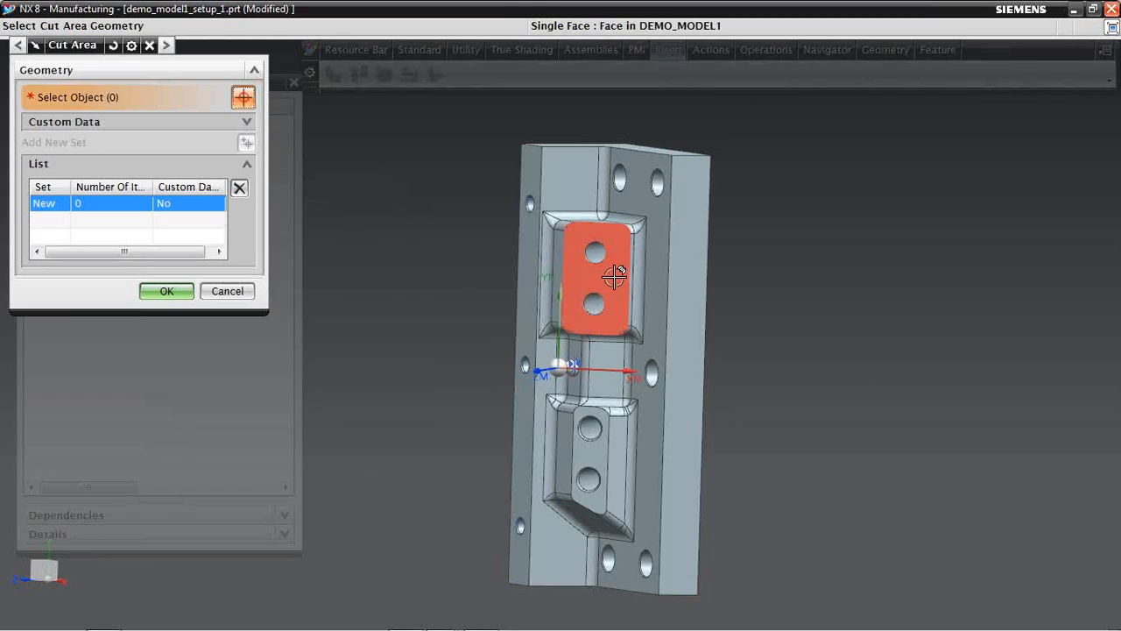
pyautogui.click(638, 215)
pyautogui.click(593, 451)
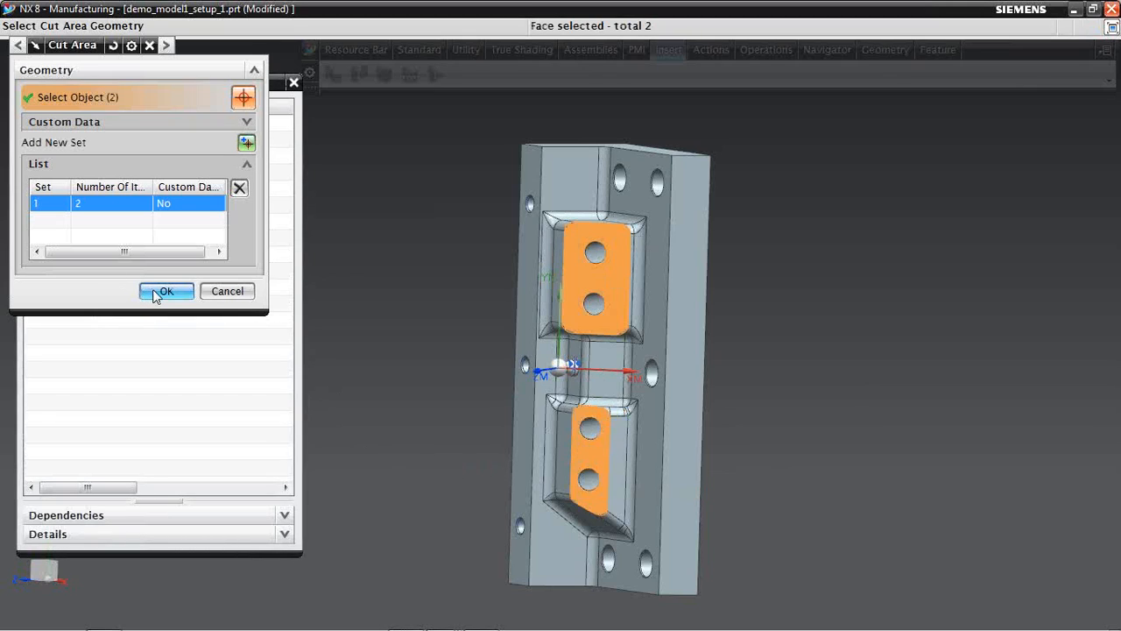
pyautogui.click(155, 292)
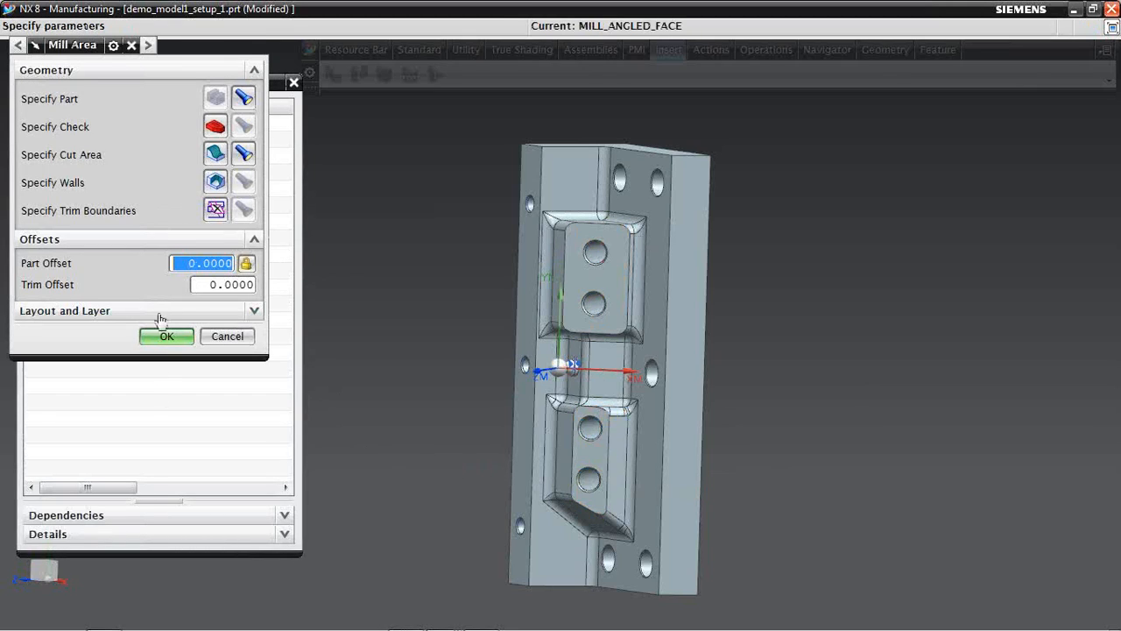
pyautogui.click(158, 338)
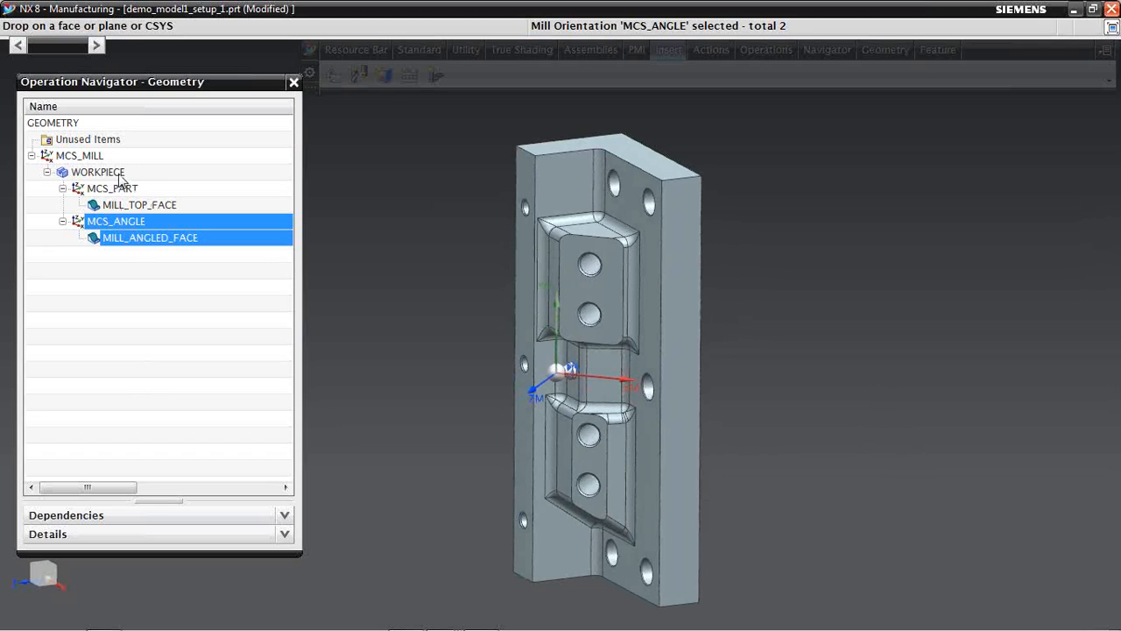
# Create a drill geometry of subtype DRILL_GEOM named DRILL_GEOM_ANGLE under MCS_ANGLE
pyautogui.click(117, 220)
pyautogui.rightClick(117, 221)
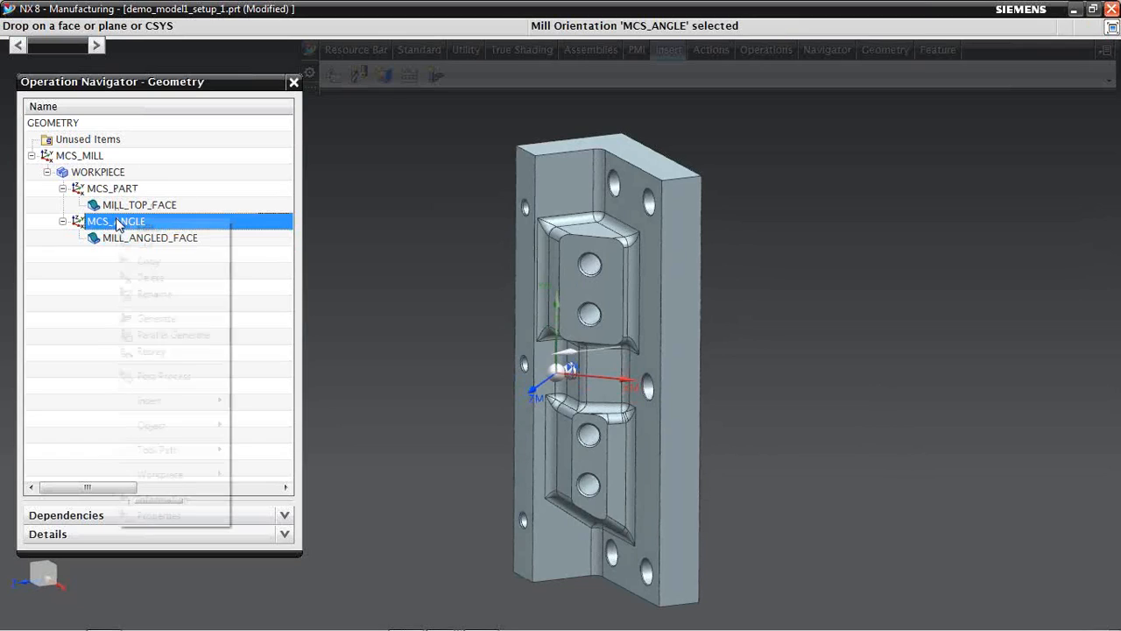
pyautogui.moveTo(155, 405)
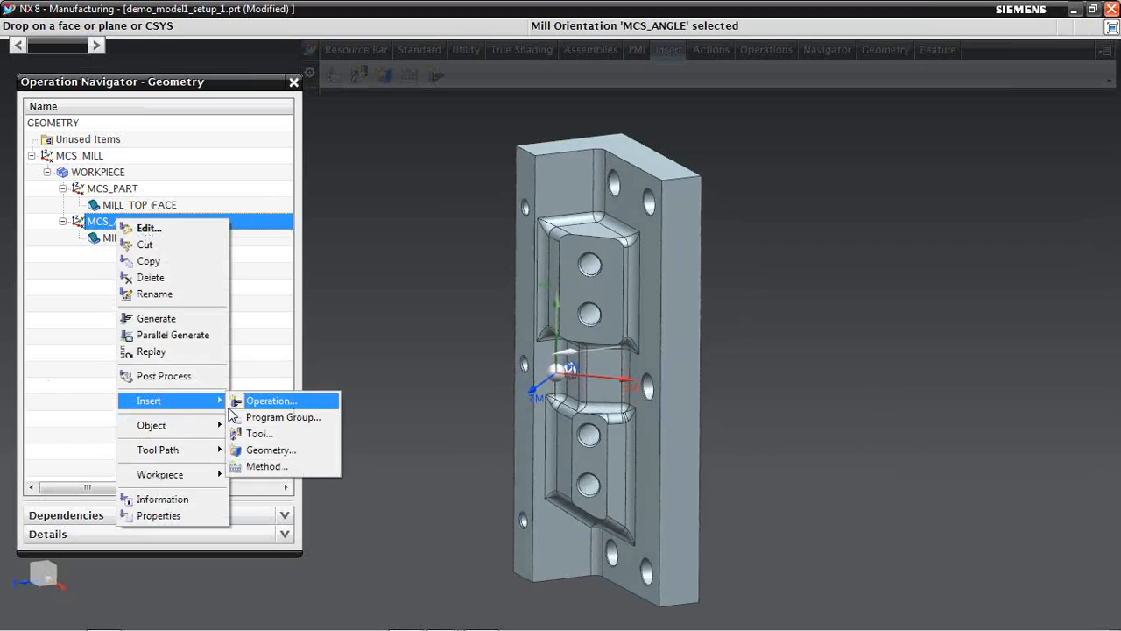
pyautogui.click(267, 450)
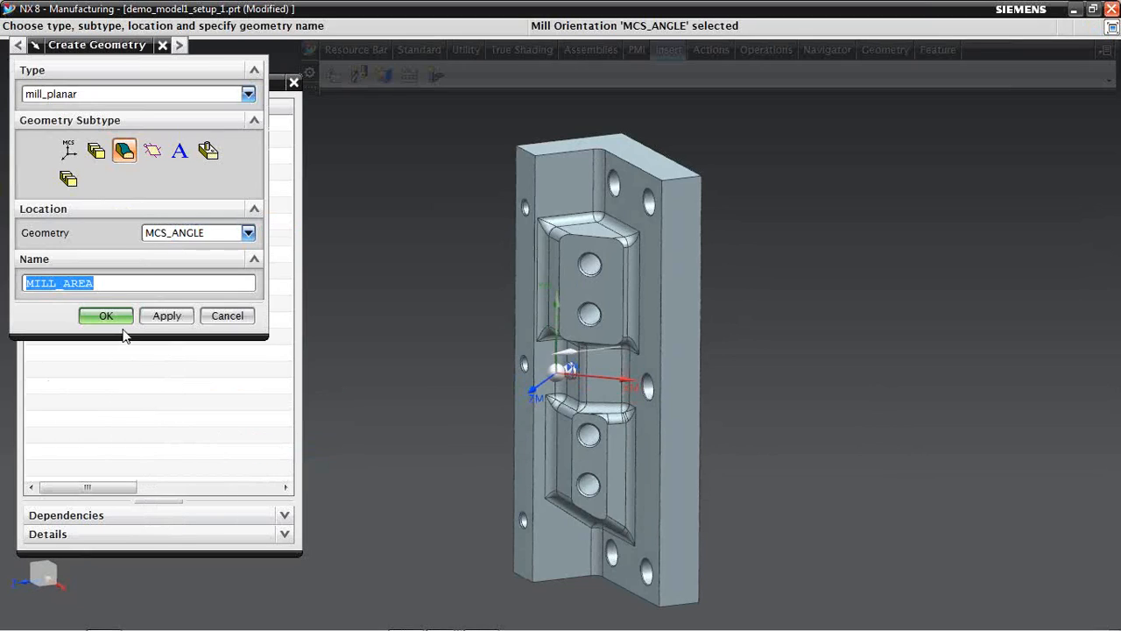
pyautogui.click(248, 94)
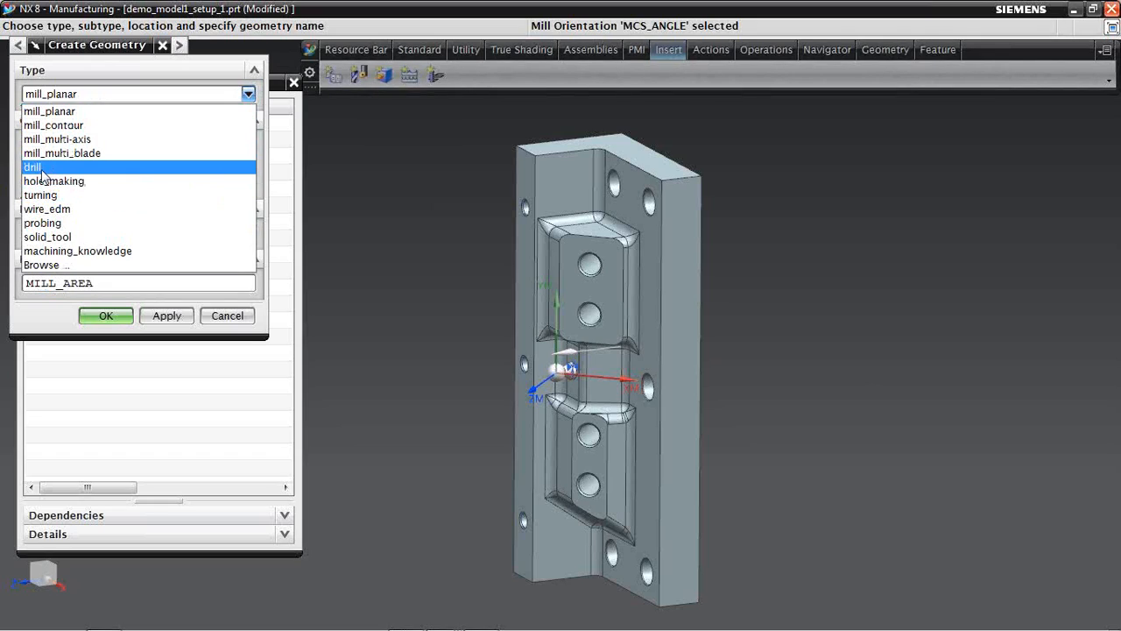
pyautogui.click(70, 166)
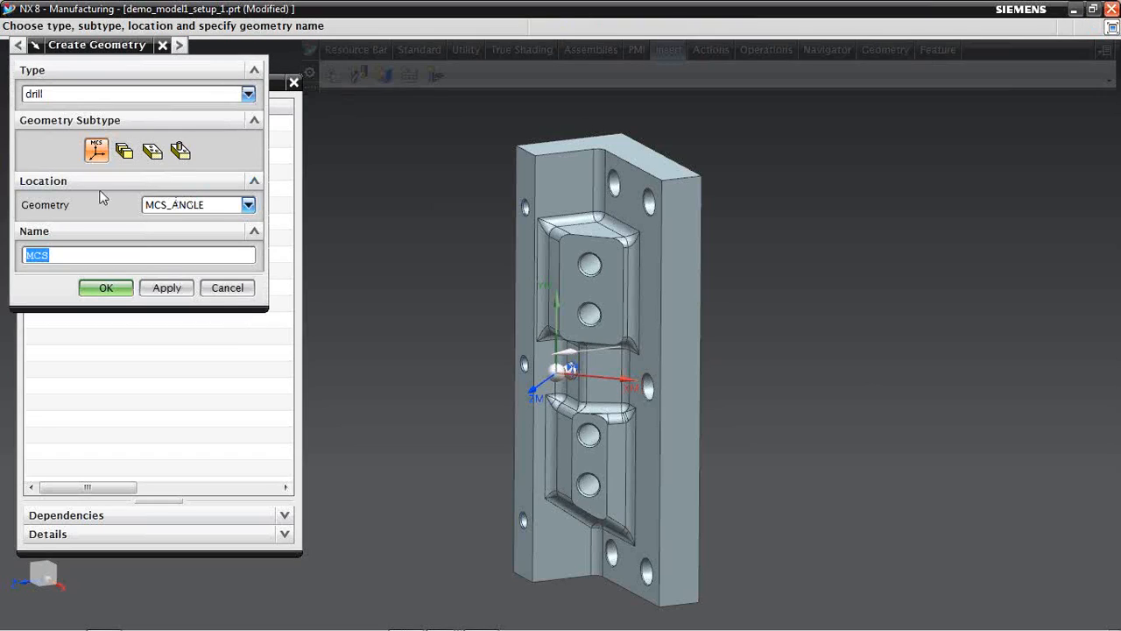
pyautogui.click(152, 150)
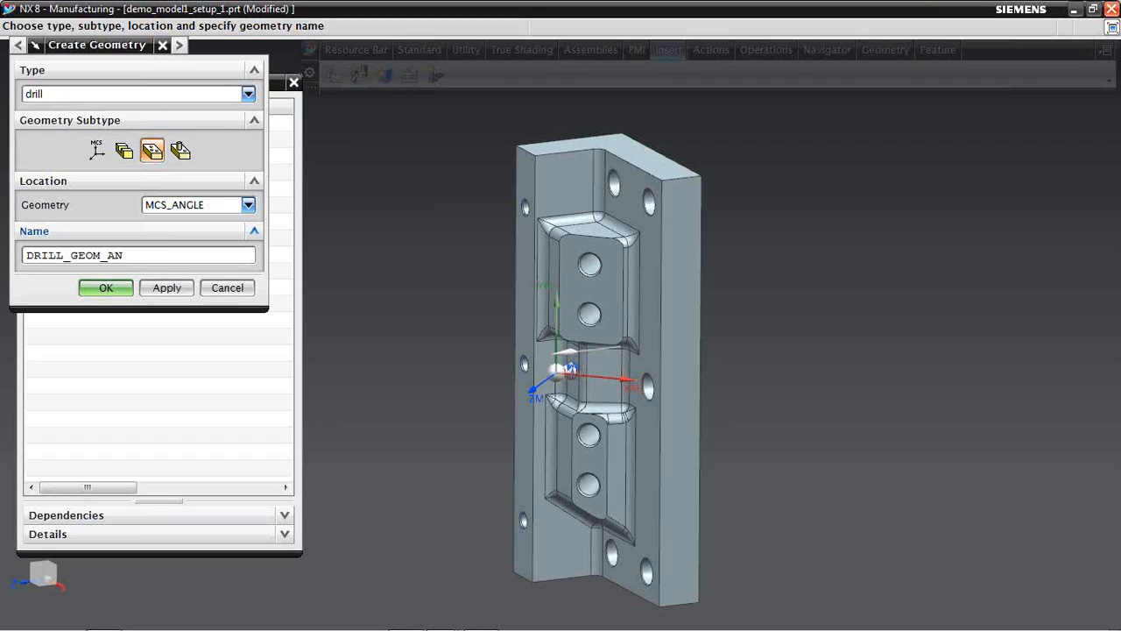
pyautogui.write('_ANGLE')
pyautogui.click(107, 289)
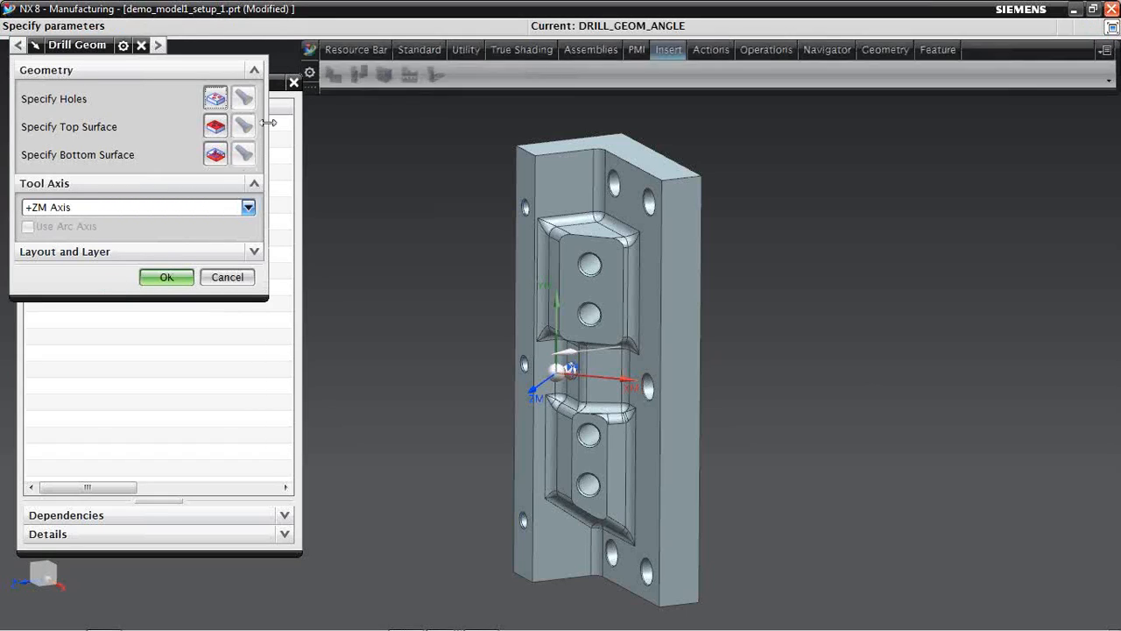
# Specify the four angled-pad holes for DRILL_GEOM_ANGLE as generic points, using Arc/Ellipse/Sphere Center on each hole edge
pyautogui.click(215, 99)
pyautogui.click(161, 76)
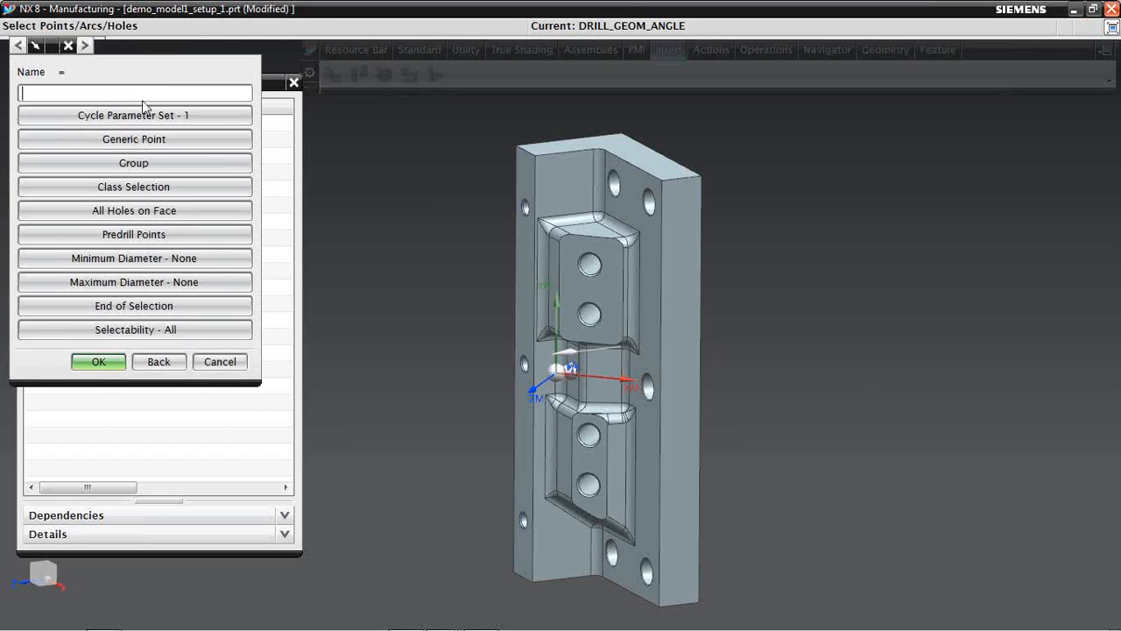
pyautogui.click(121, 147)
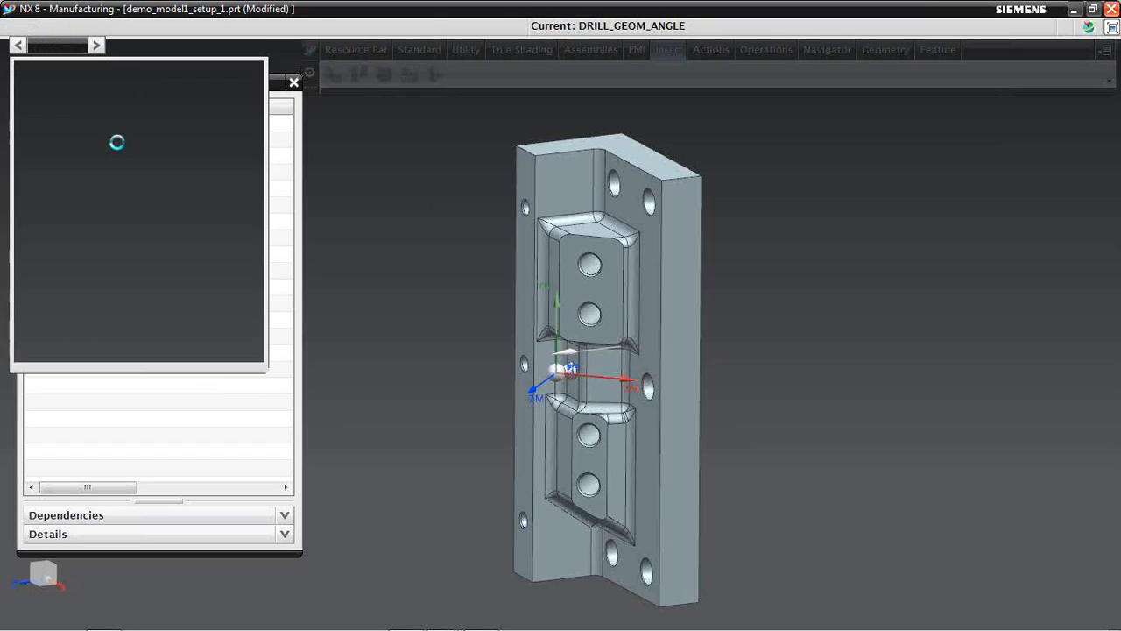
pyautogui.click(248, 94)
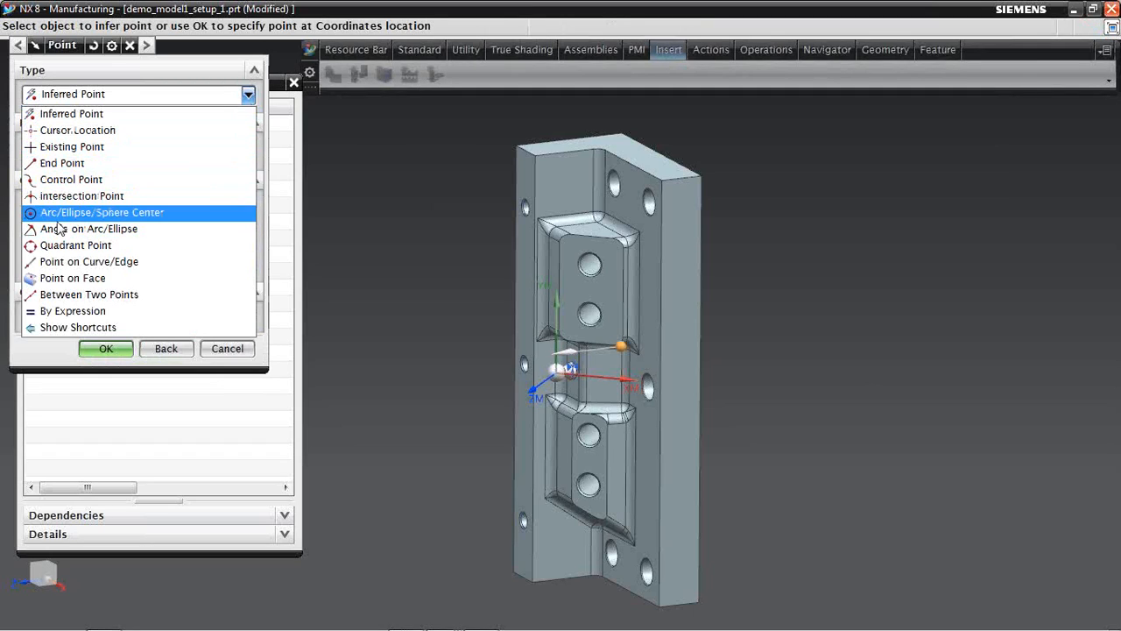
pyautogui.click(59, 214)
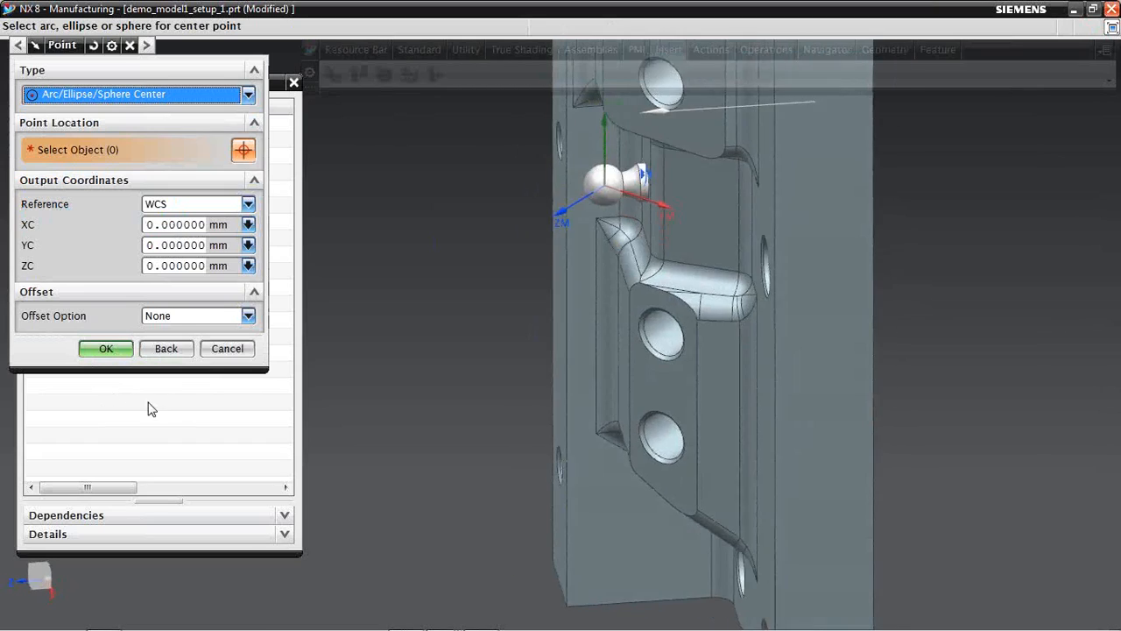
pyautogui.keyDown('shift'); pyautogui.moveTo(465, 321); pyautogui.dragTo(505, 586, button='middle'); pyautogui.keyUp('shift')
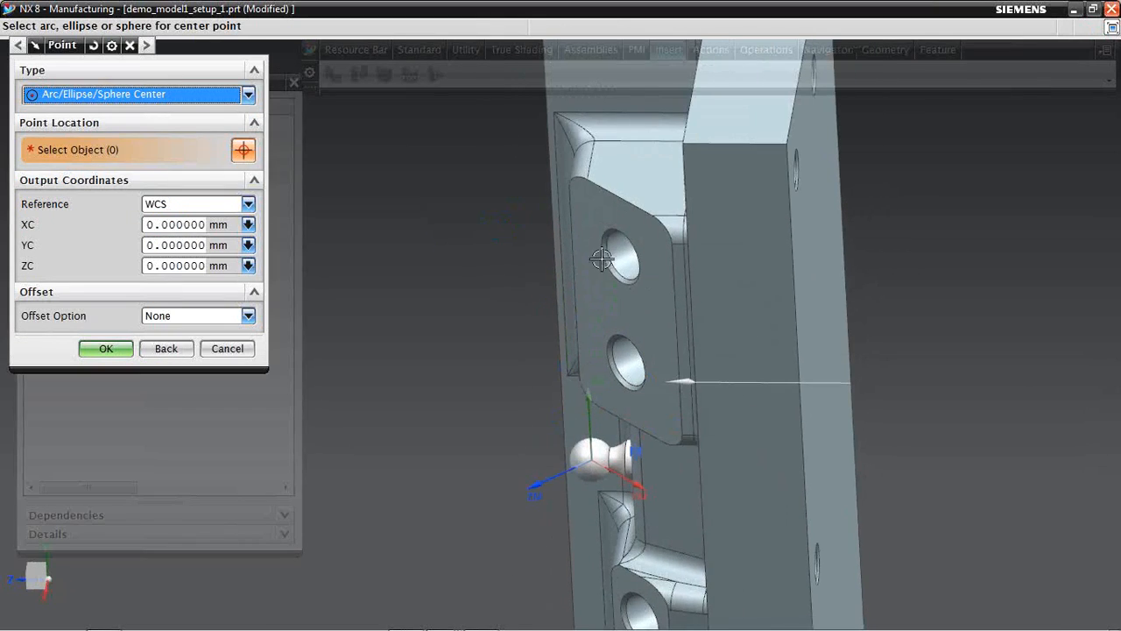
pyautogui.click(605, 259)
pyautogui.click(606, 360)
pyautogui.keyDown('shift'); pyautogui.moveTo(549, 517); pyautogui.dragTo(618, 412, button='middle'); pyautogui.keyUp('shift')
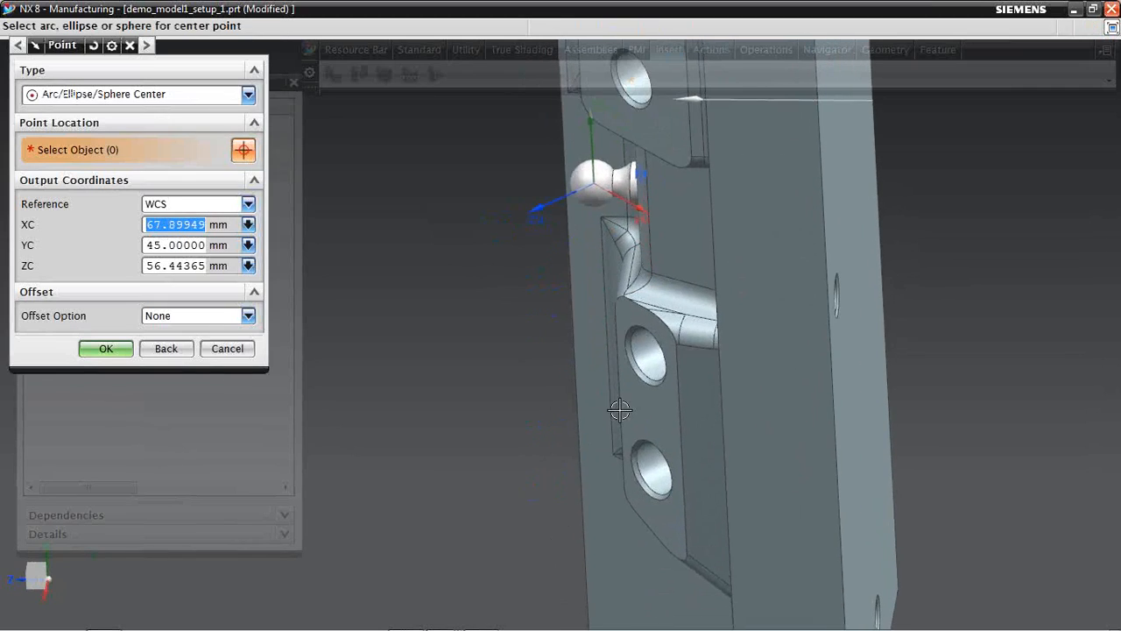
pyautogui.click(637, 378)
pyautogui.click(616, 466)
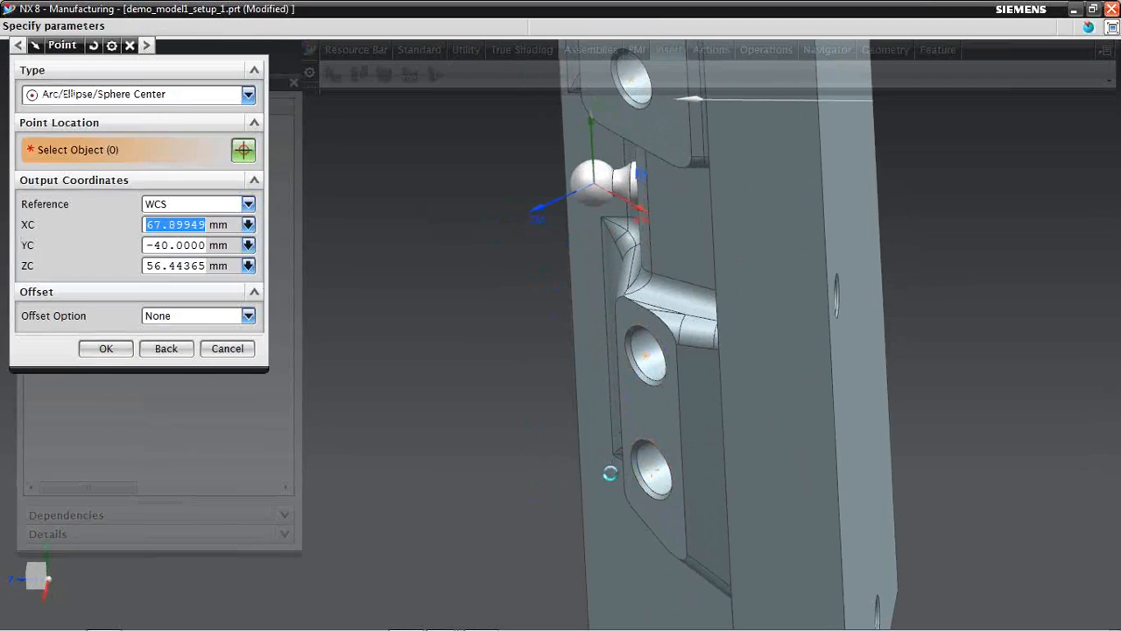
pyautogui.click(105, 350)
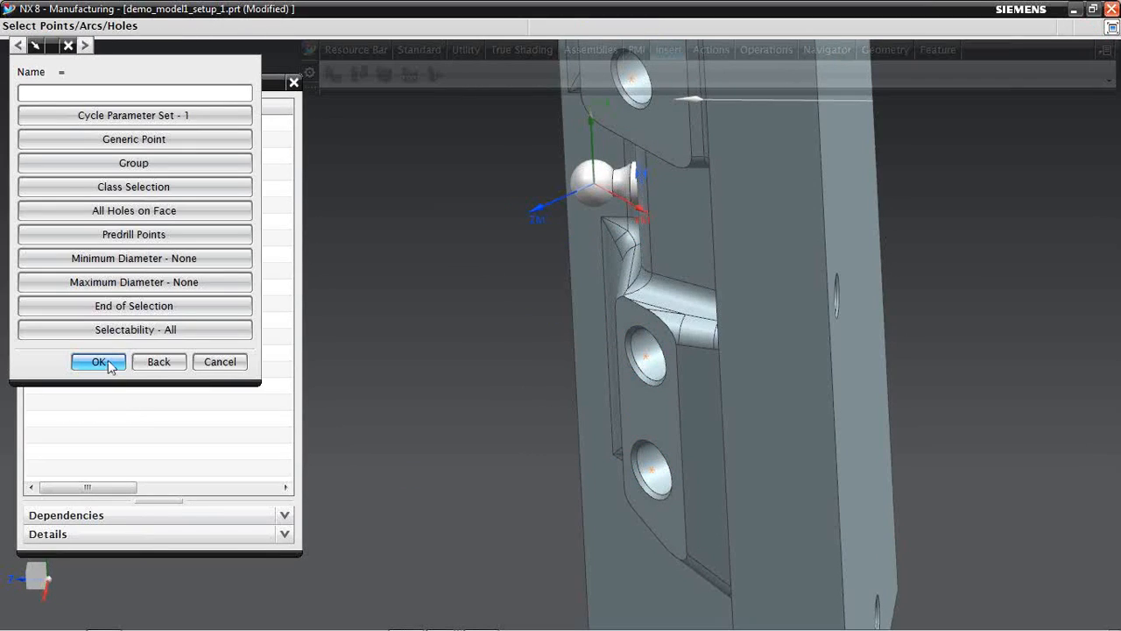
pyautogui.click(99, 361)
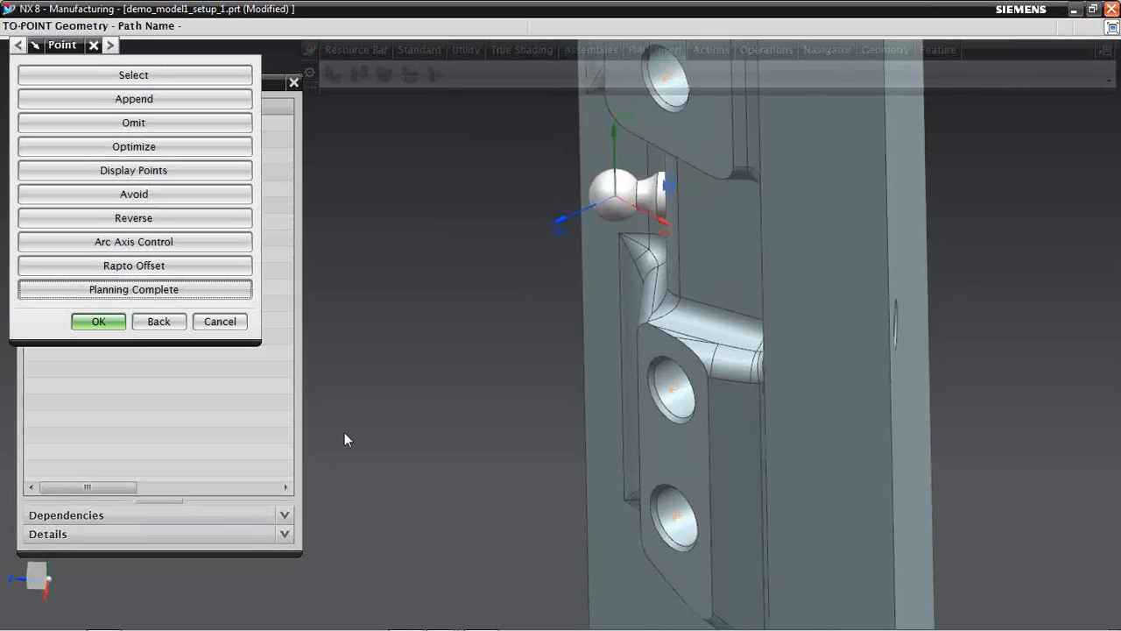
# Check the numbered points in the holes of both angled pads up close, and accept the hole selection
pyautogui.scroll(2, 656, 304)
pyautogui.scroll(3, 694, 225)
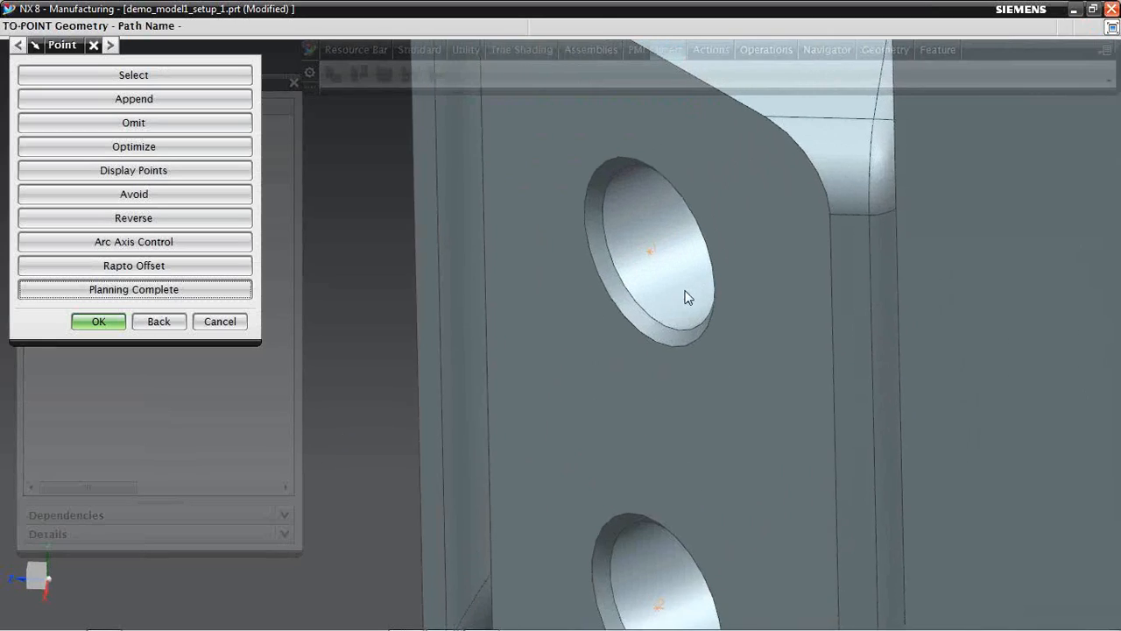
pyautogui.scroll(2, 686, 298)
pyautogui.keyDown('shift'); pyautogui.moveTo(637, 508); pyautogui.dragTo(634, 263, button='middle'); pyautogui.keyUp('shift')
pyautogui.keyDown('shift'); pyautogui.moveTo(592, 387); pyautogui.dragTo(576, 43, button='middle'); pyautogui.keyUp('shift')
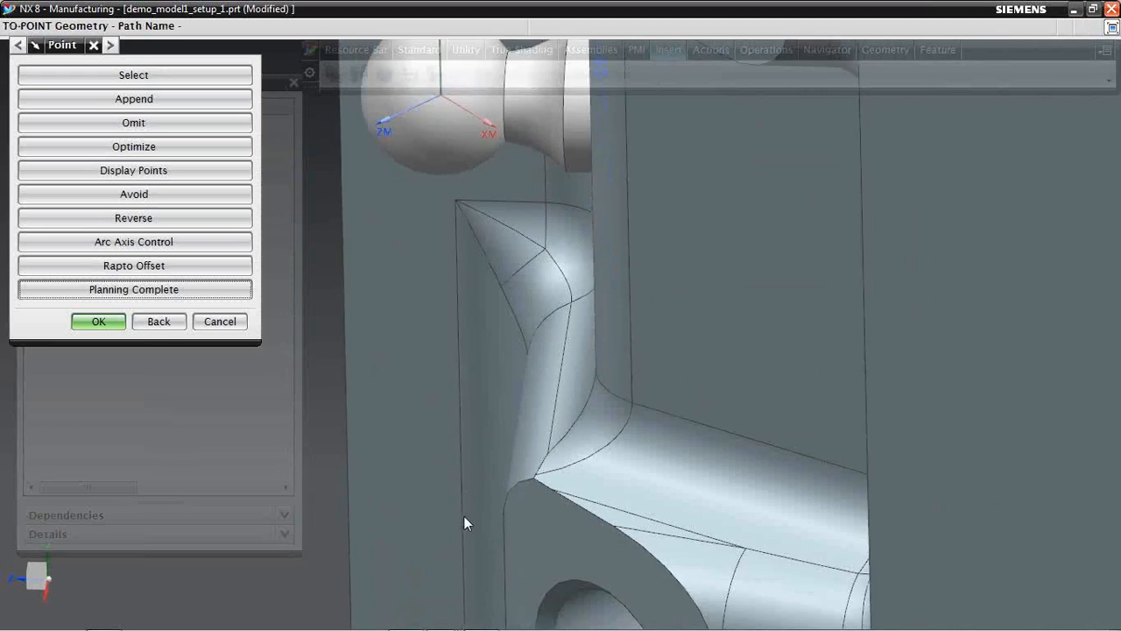
pyautogui.keyDown('shift'); pyautogui.moveTo(463, 516); pyautogui.dragTo(481, 310, button='middle'); pyautogui.keyUp('shift')
pyautogui.keyDown('shift'); pyautogui.moveTo(607, 473); pyautogui.dragTo(611, 360, button='middle'); pyautogui.keyUp('shift')
pyautogui.keyDown('shift'); pyautogui.moveTo(590, 447); pyautogui.dragTo(588, 205, button='middle'); pyautogui.keyUp('shift')
pyautogui.scroll(-1, 589, 205)
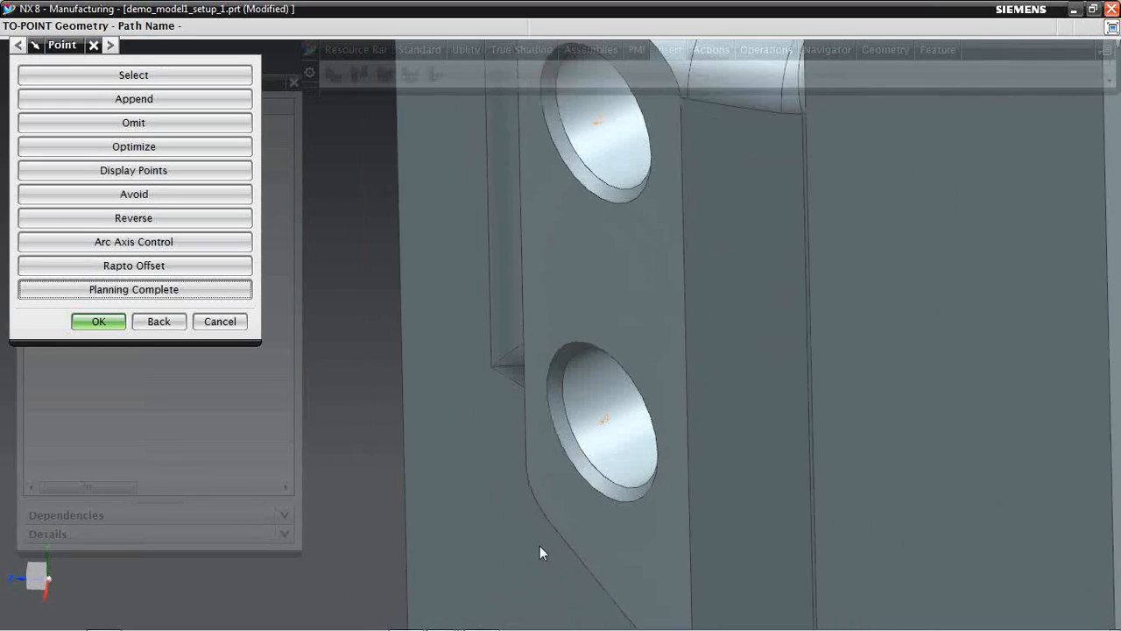
pyautogui.keyDown('shift'); pyautogui.moveTo(539, 548); pyautogui.dragTo(540, 537, button='middle'); pyautogui.keyUp('shift')
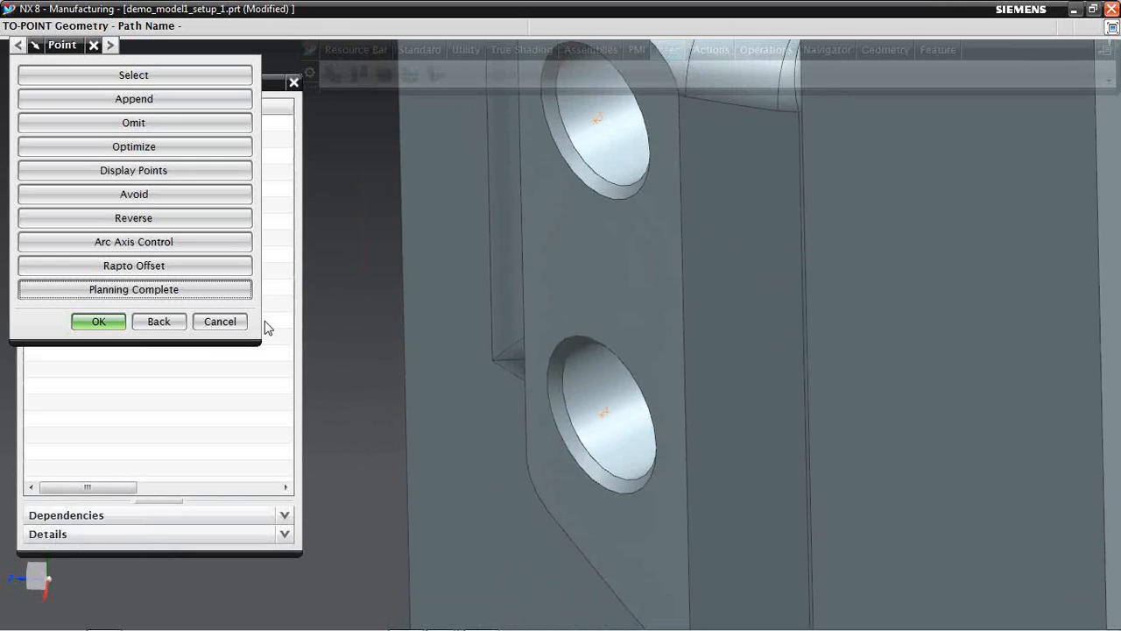
pyautogui.click(132, 124)
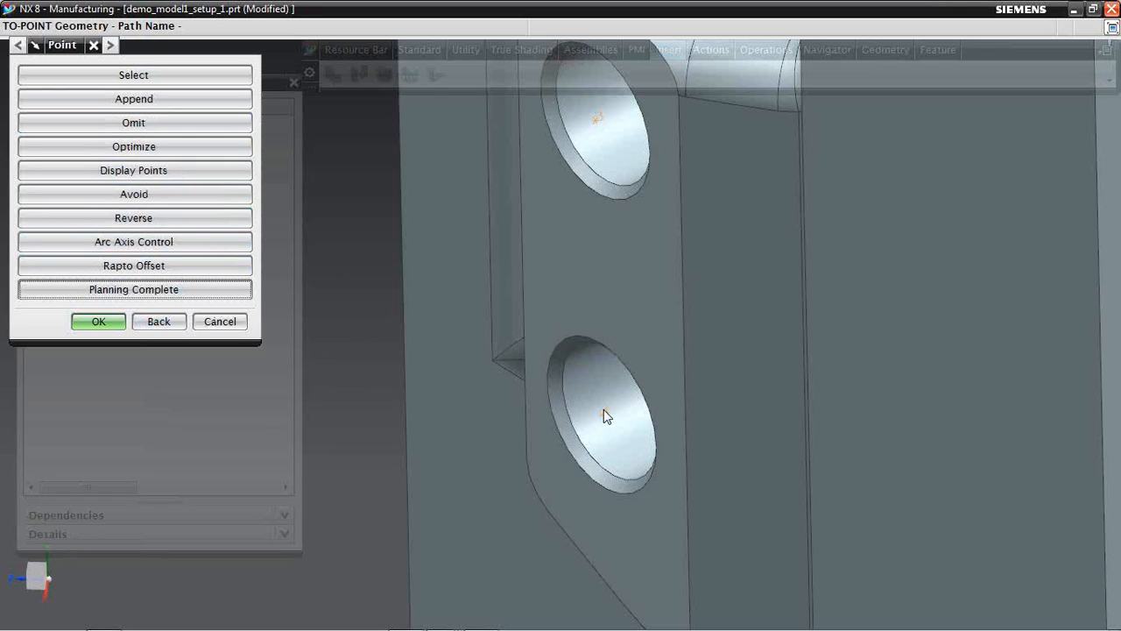
pyautogui.click(99, 321)
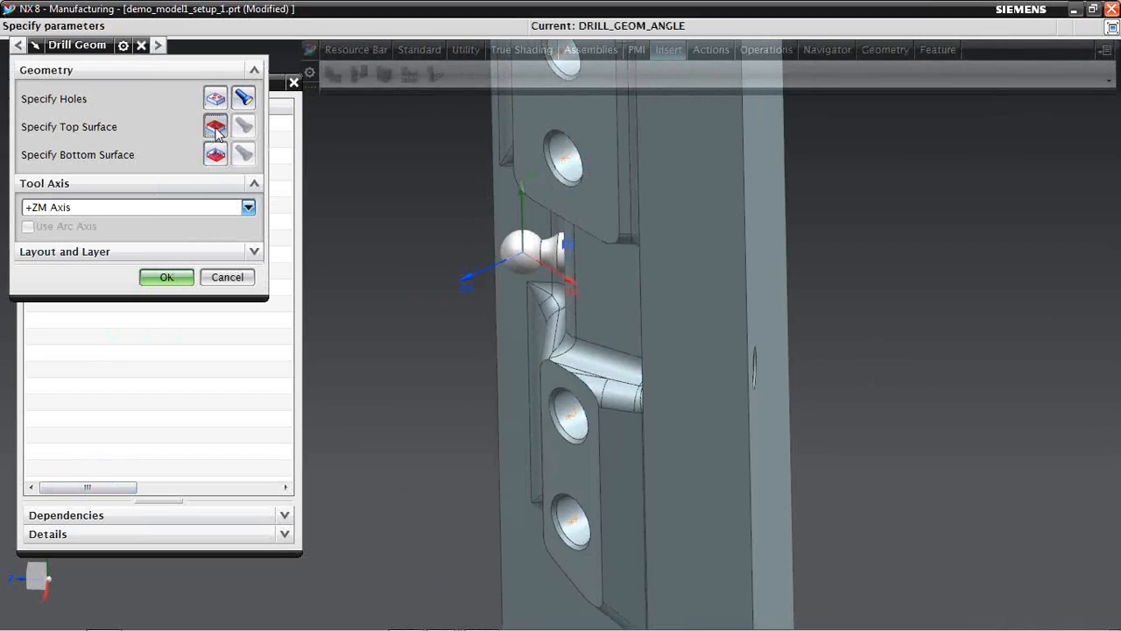
# Set the upper angled pad's face as the top surface of DRILL_GEOM_ANGLE and accept the drill geometry
pyautogui.click(215, 127)
pyautogui.click(248, 94)
pyautogui.click(180, 114)
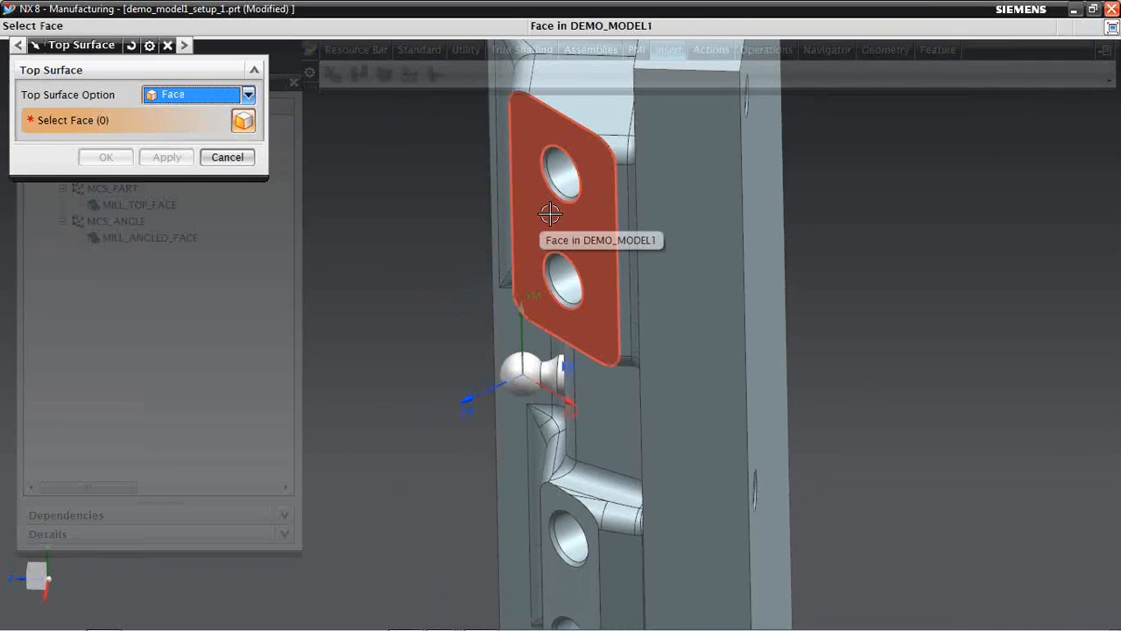
pyautogui.click(550, 214)
pyautogui.click(107, 158)
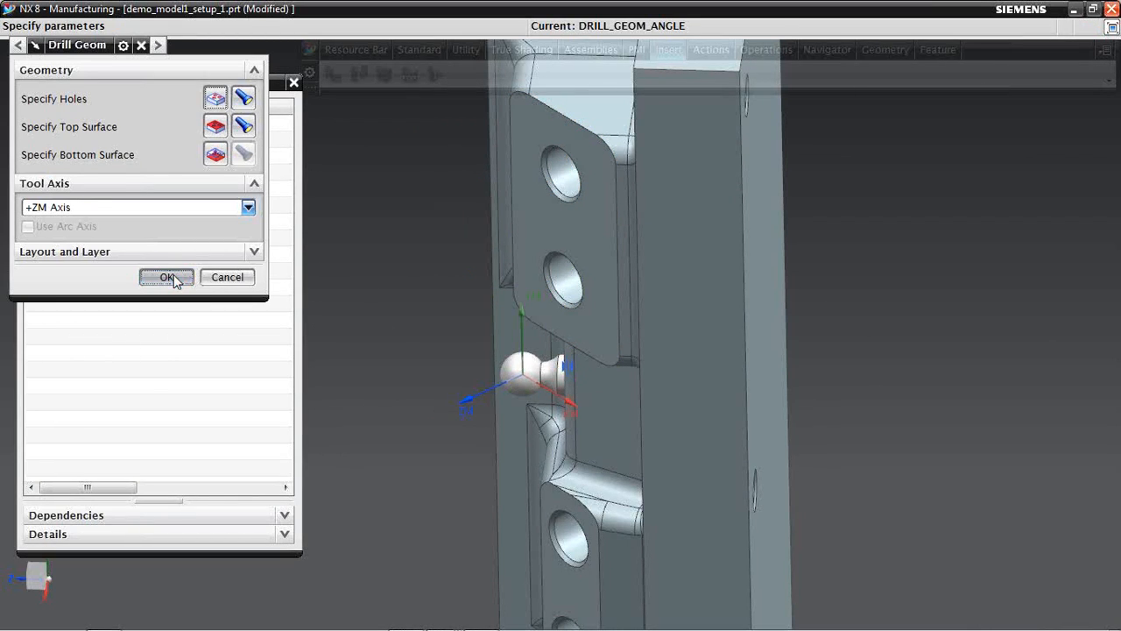
pyautogui.click(168, 277)
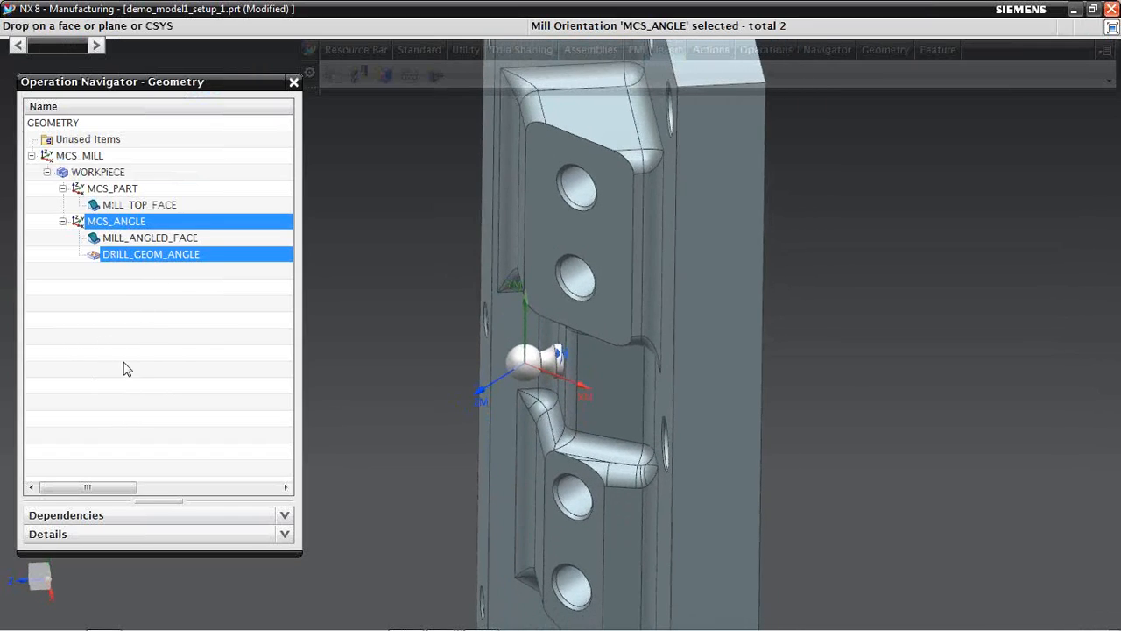
# Switch the Operation Navigator from the Geometry view to the Program Order view
pyautogui.rightClick(65, 380)
pyautogui.click(98, 385)
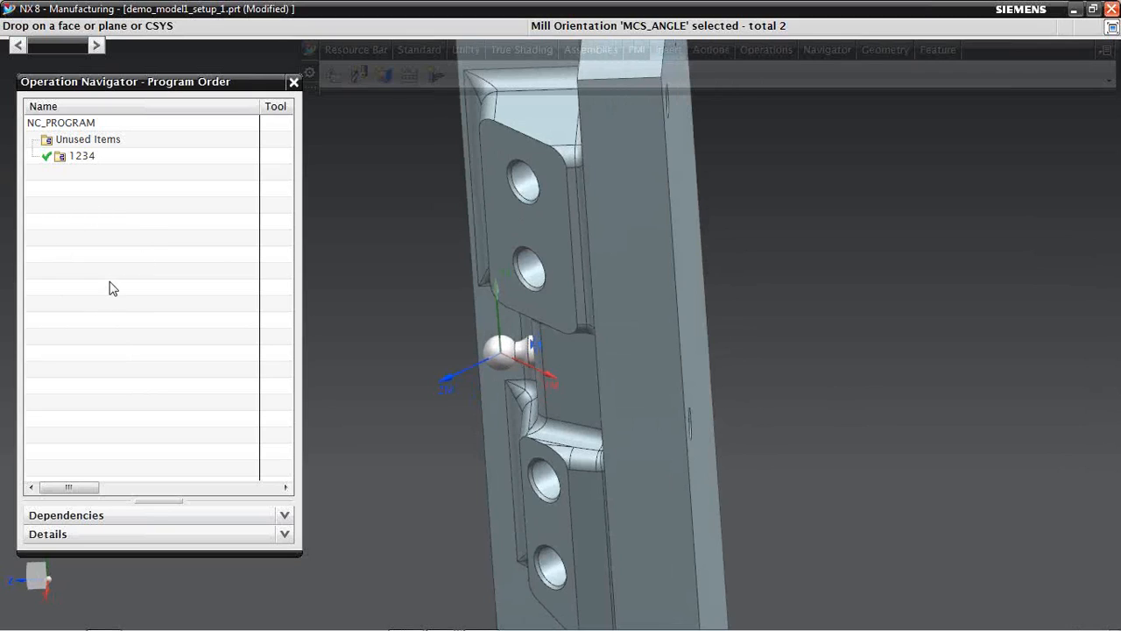
# Return the Operation Navigator to the Geometry view and create a drill geometry named DRILL_GEOM_TAPPED under MCS_PART
pyautogui.rightClick(58, 281)
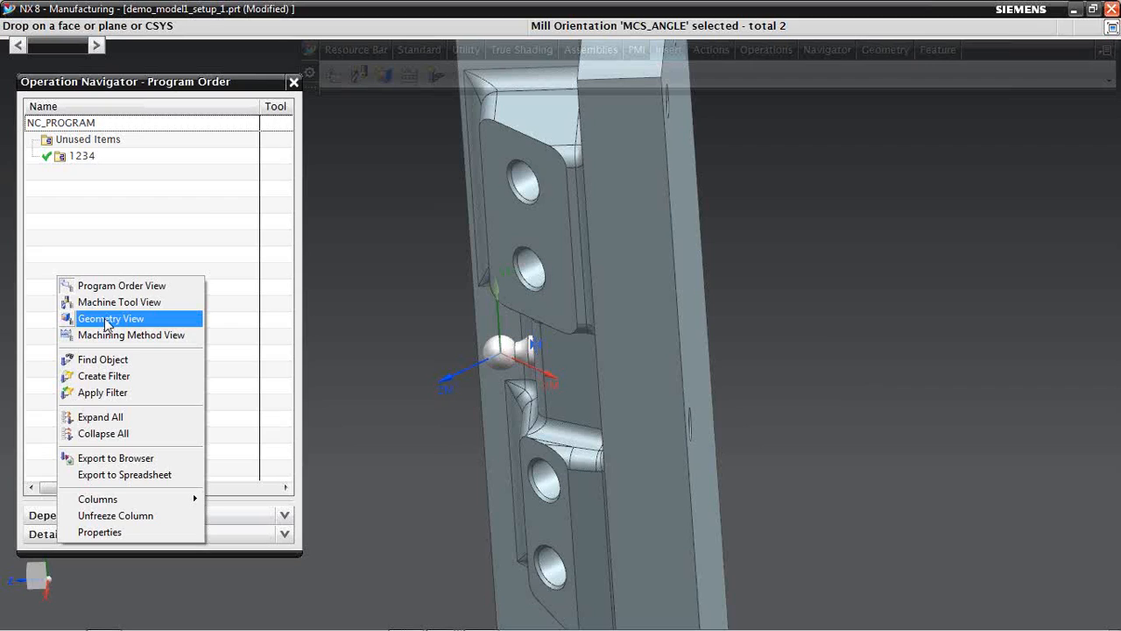
pyautogui.click(106, 320)
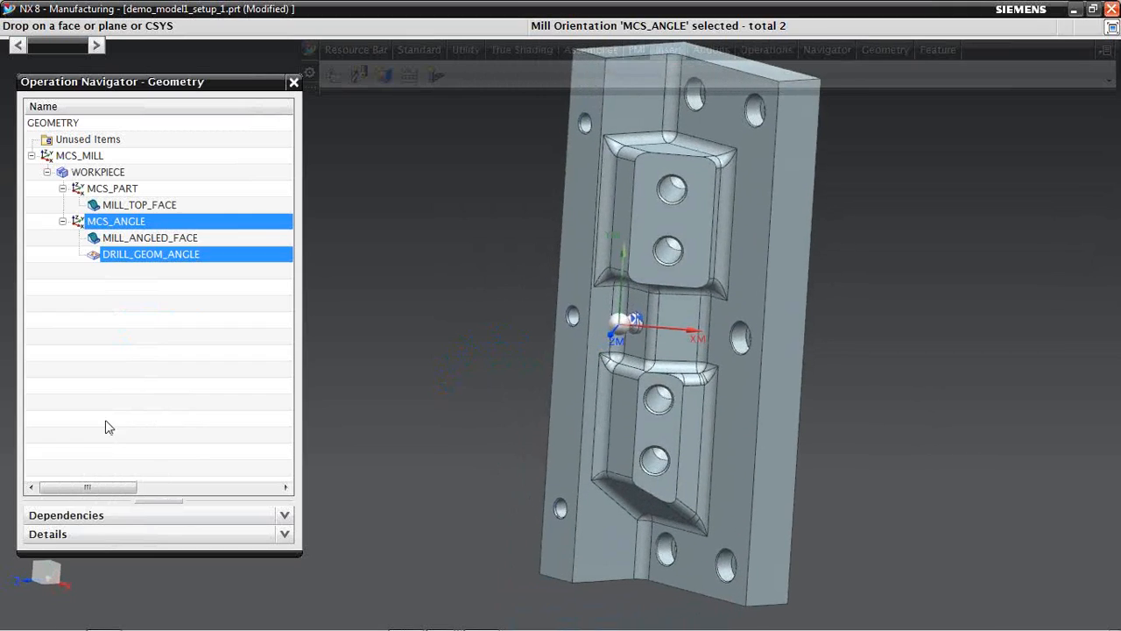
pyautogui.click(113, 190)
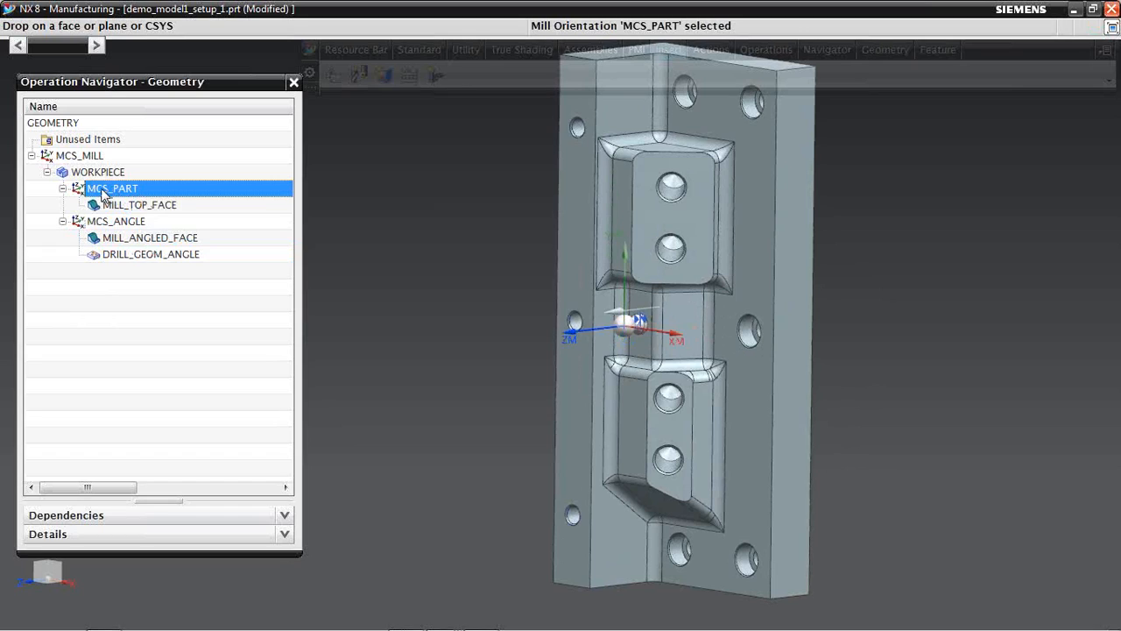
pyautogui.rightClick(103, 192)
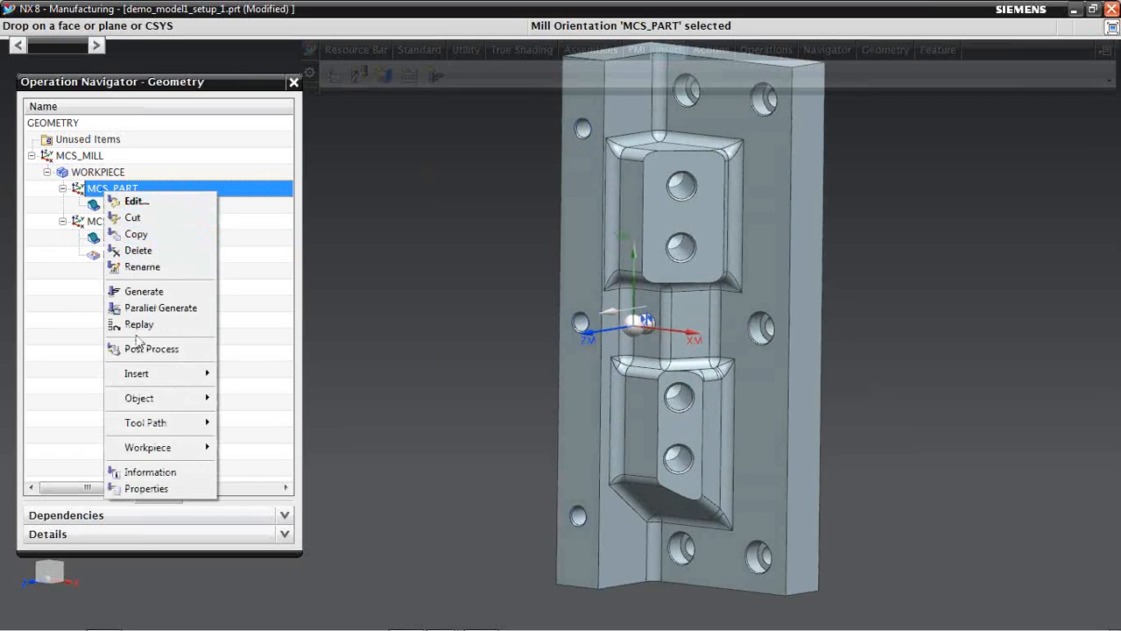
pyautogui.moveTo(138, 374)
pyautogui.click(241, 426)
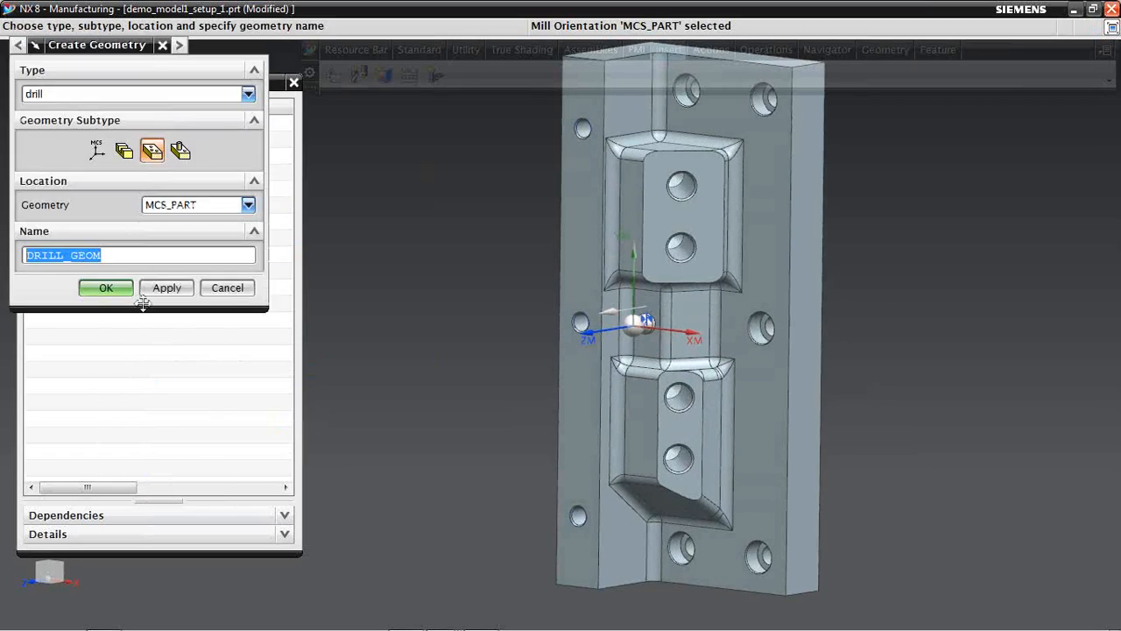
pyautogui.click(104, 255)
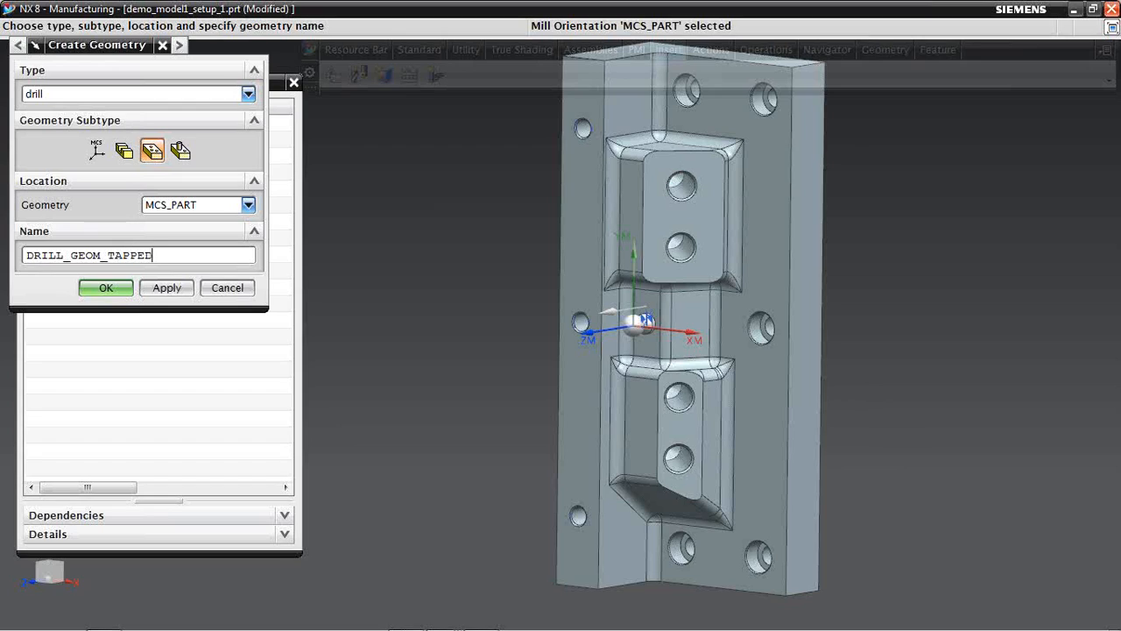
pyautogui.click(106, 287)
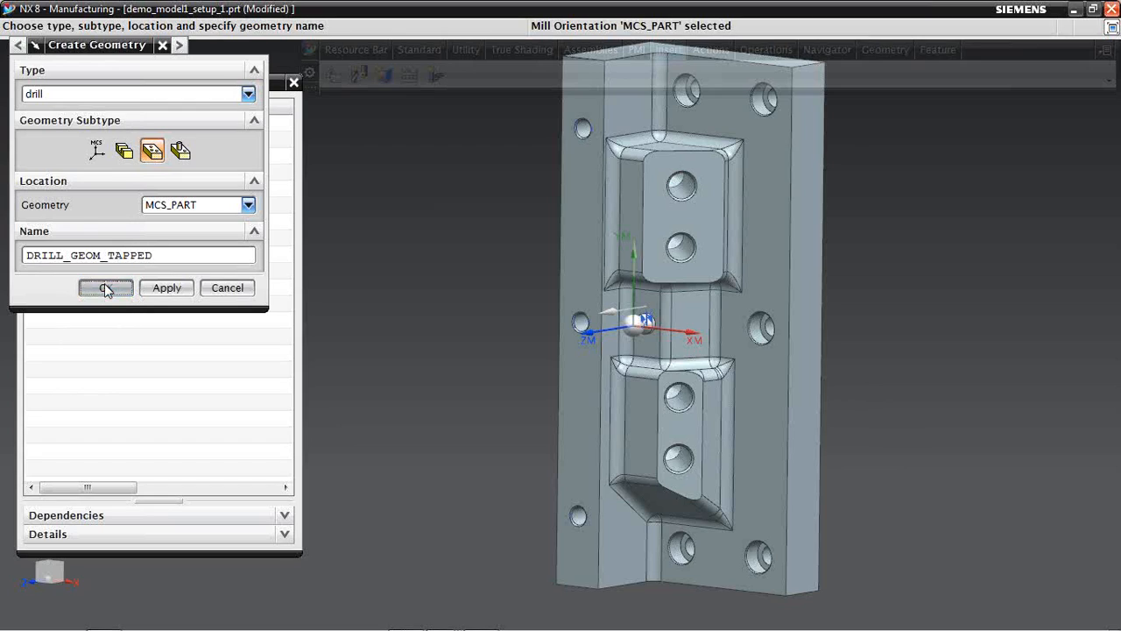
# Specify the three small holes on the part's narrow raised face as generic points for DRILL_GEOM_TAPPED, using Arc/Ellipse/Sphere Center on each hole edge
pyautogui.click(215, 98)
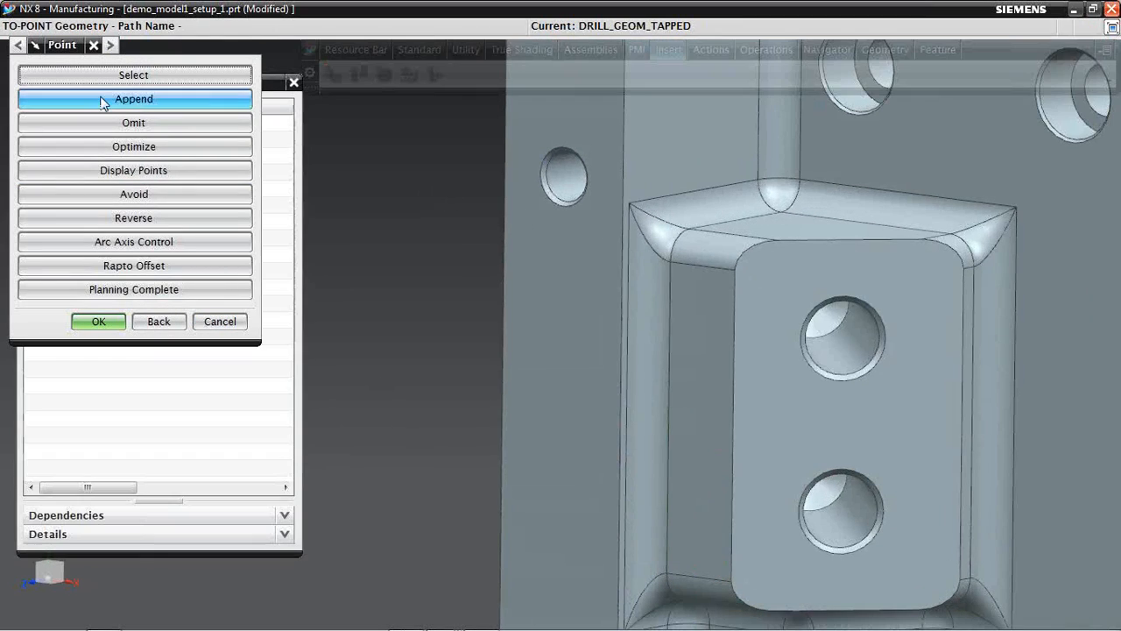
pyautogui.click(105, 99)
pyautogui.click(561, 342)
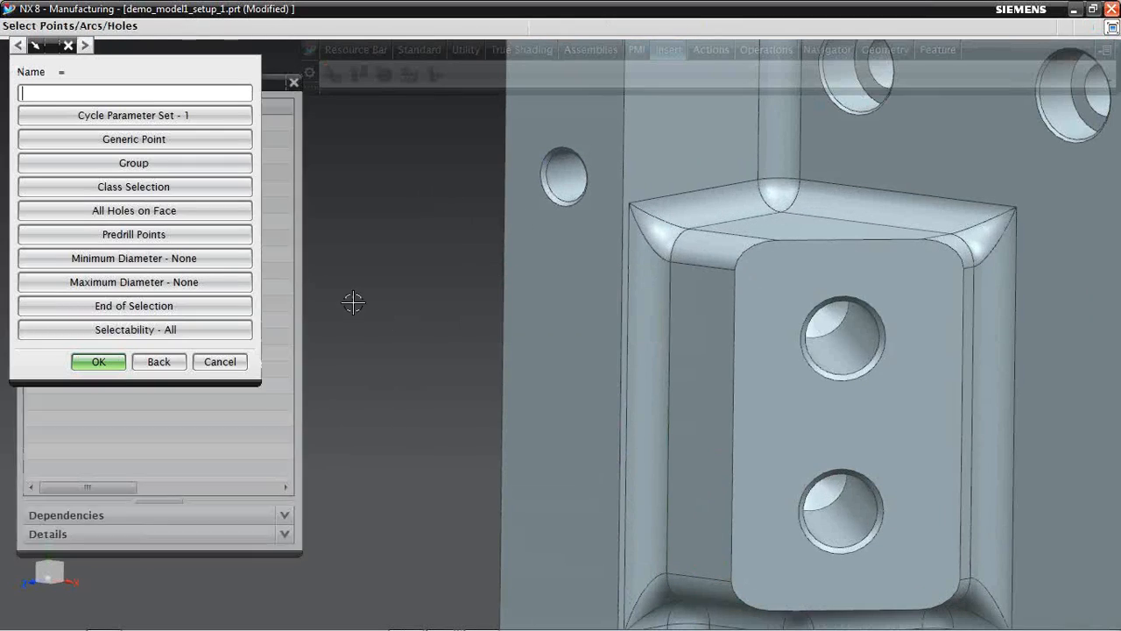
pyautogui.click(108, 143)
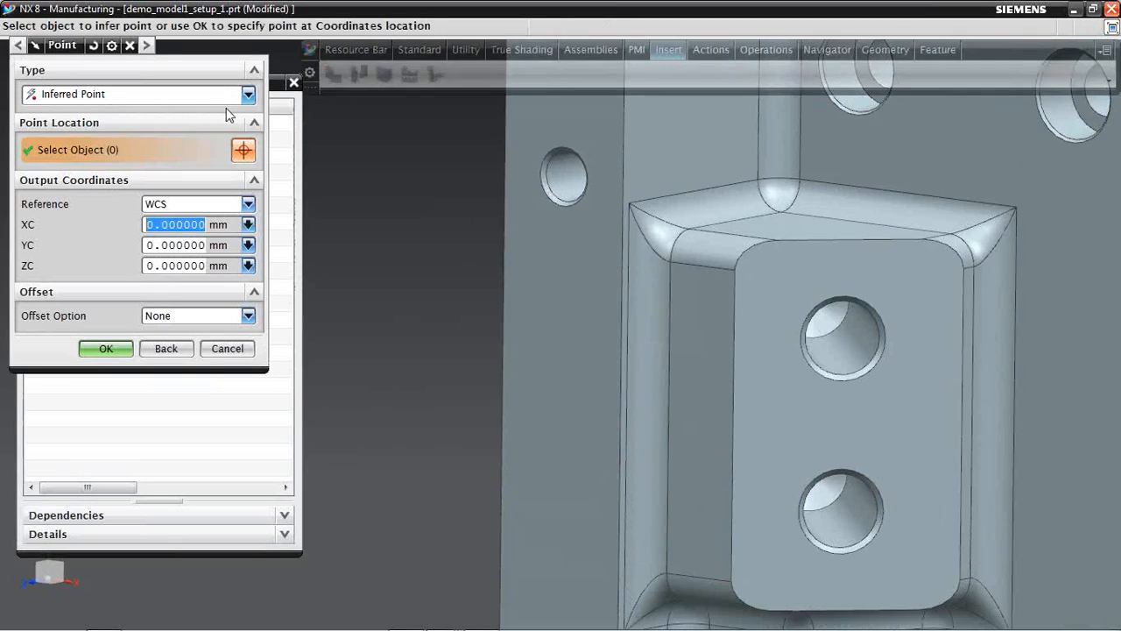
pyautogui.click(249, 93)
pyautogui.click(55, 212)
pyautogui.scroll(3, 526, 307)
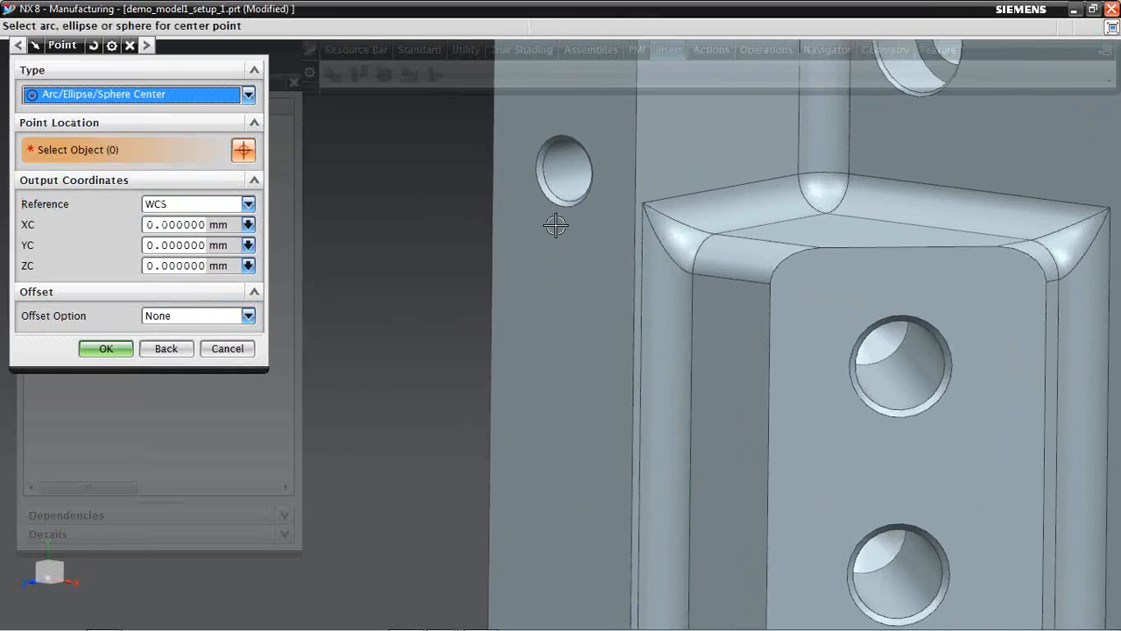
pyautogui.click(555, 201)
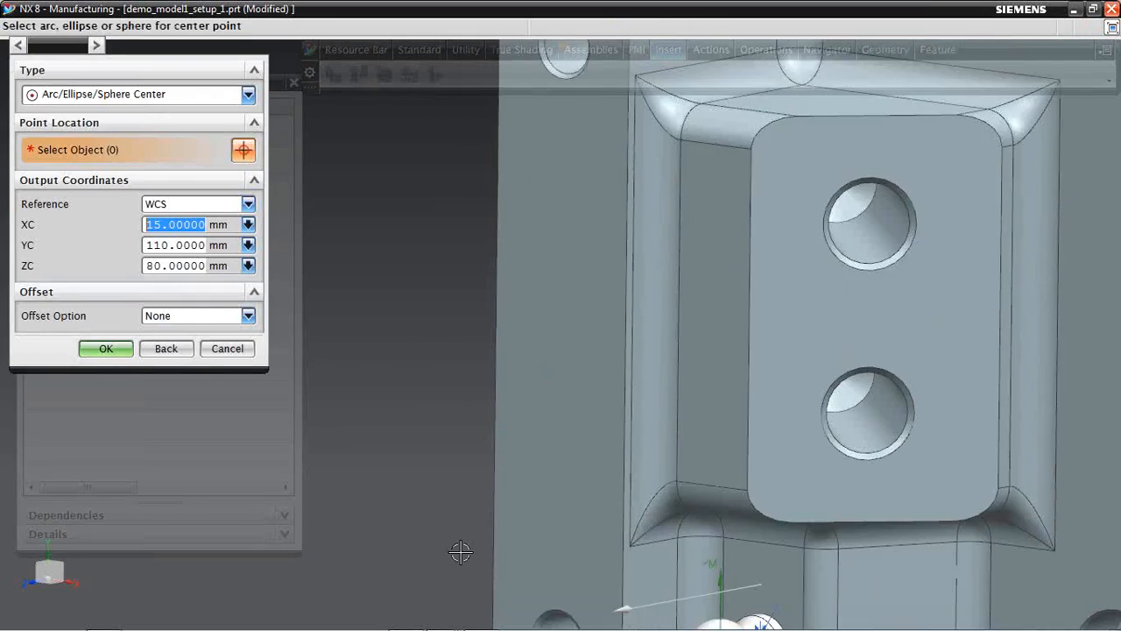
pyautogui.scroll(5, 547, 303)
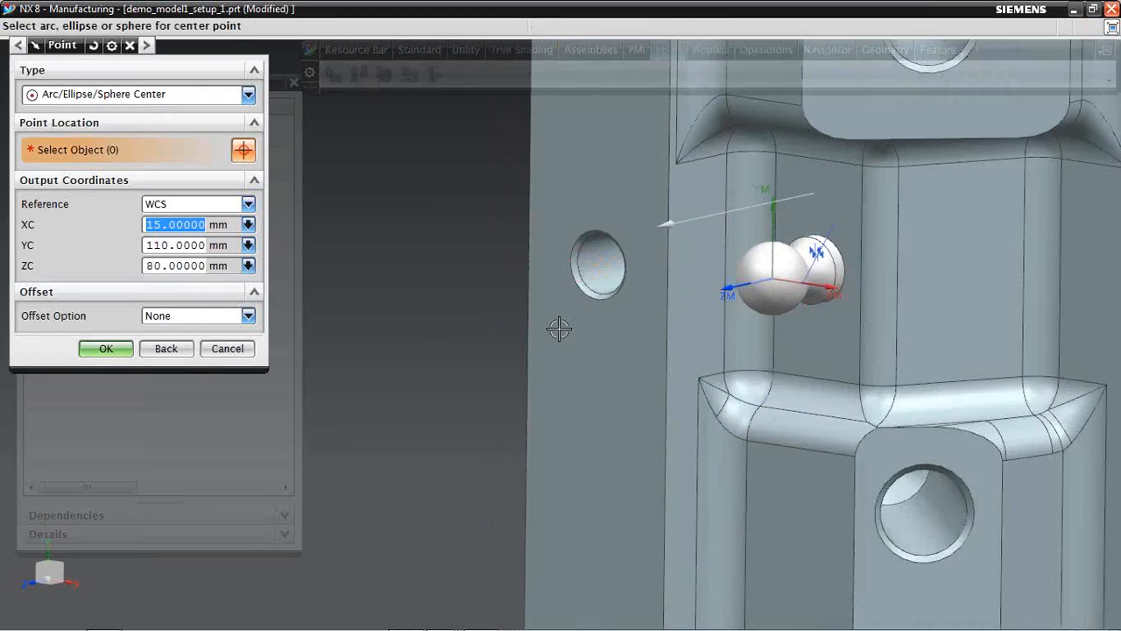
pyautogui.scroll(-5, 488, 363)
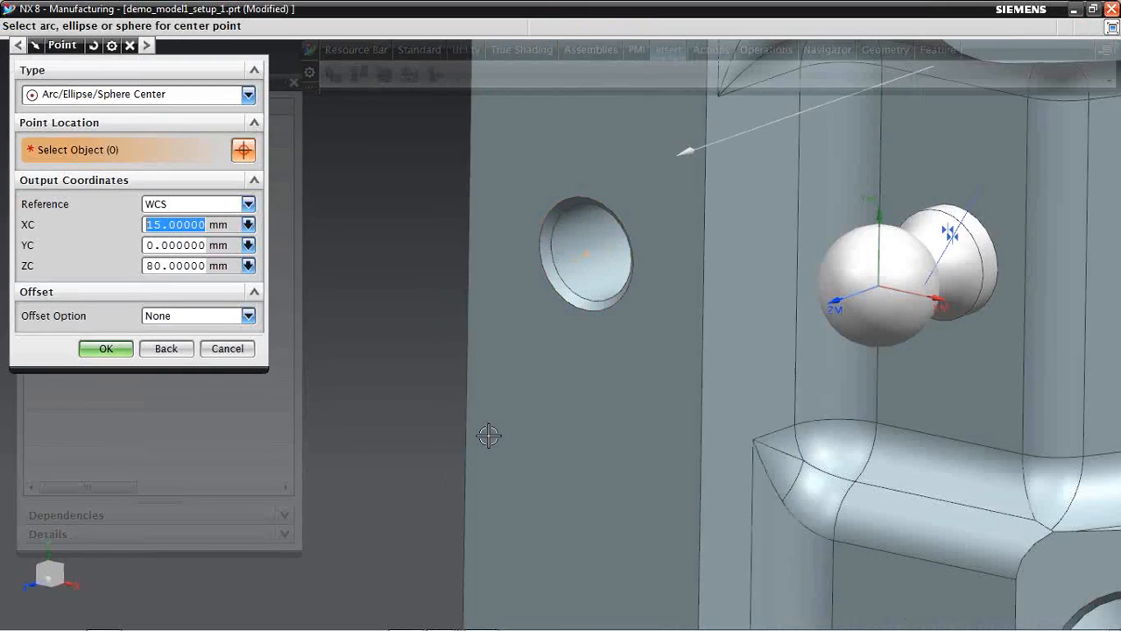
pyautogui.scroll(6, 488, 431)
pyautogui.click(533, 377)
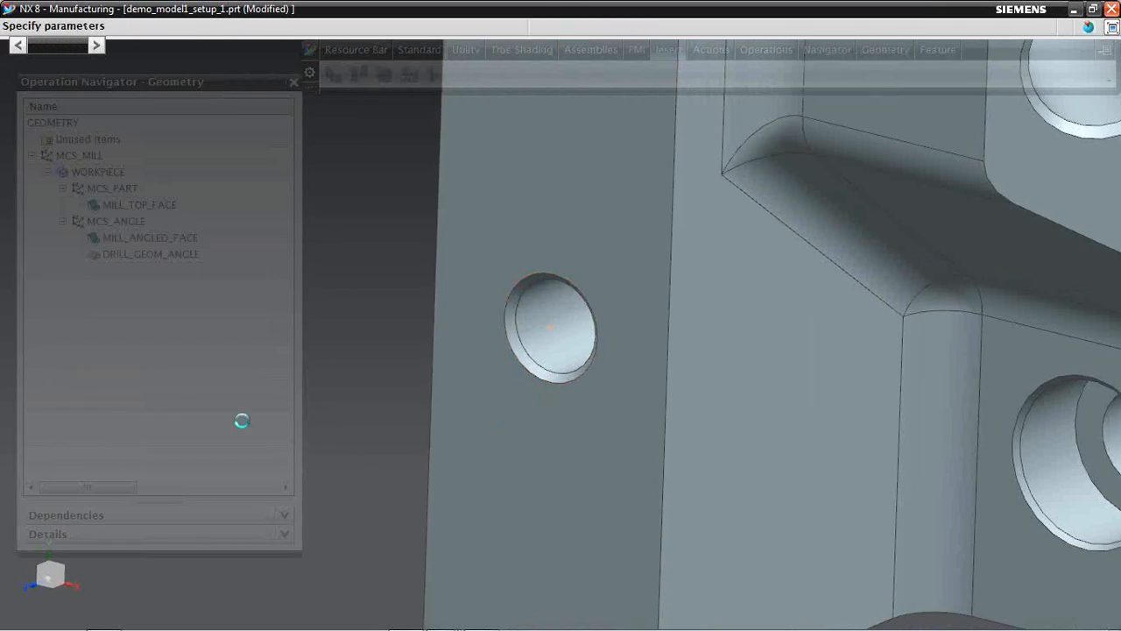
pyautogui.click(119, 349)
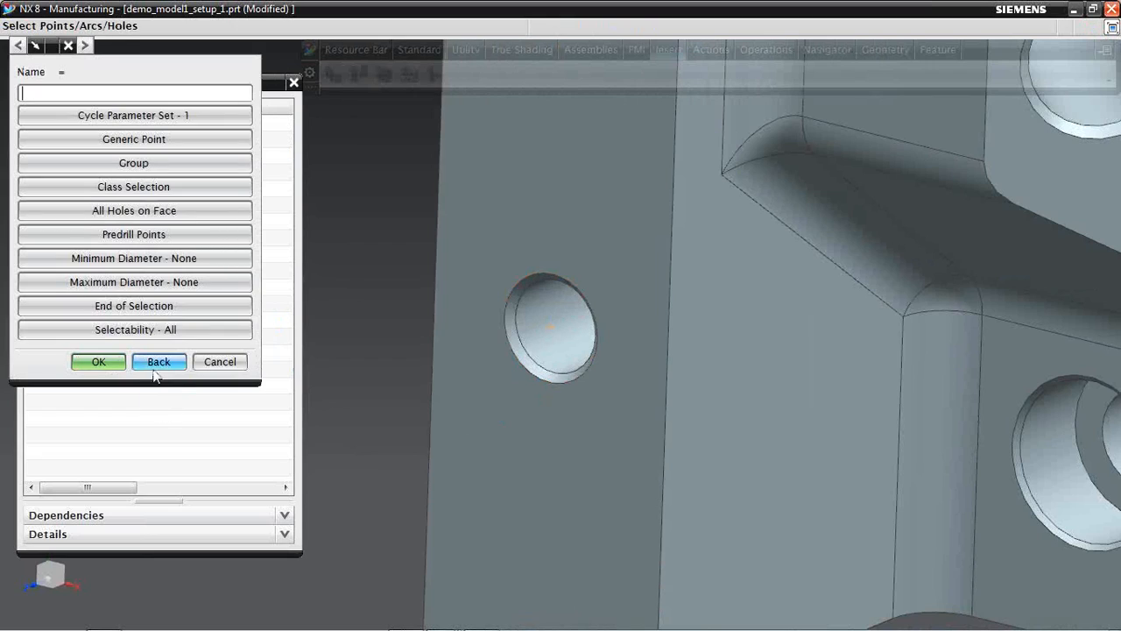
pyautogui.click(98, 360)
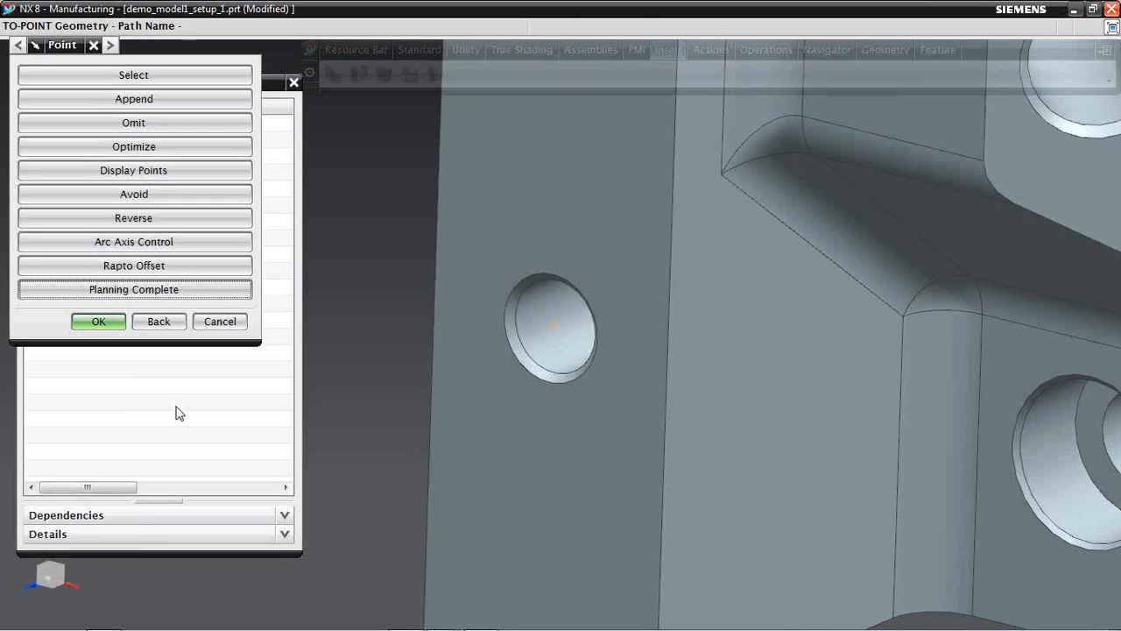
# Check the numbered points in the narrow face's holes up close, and accept the hole selection for DRILL_GEOM_TAPPED
pyautogui.scroll(3, 455, 381)
pyautogui.scroll(4, 433, 389)
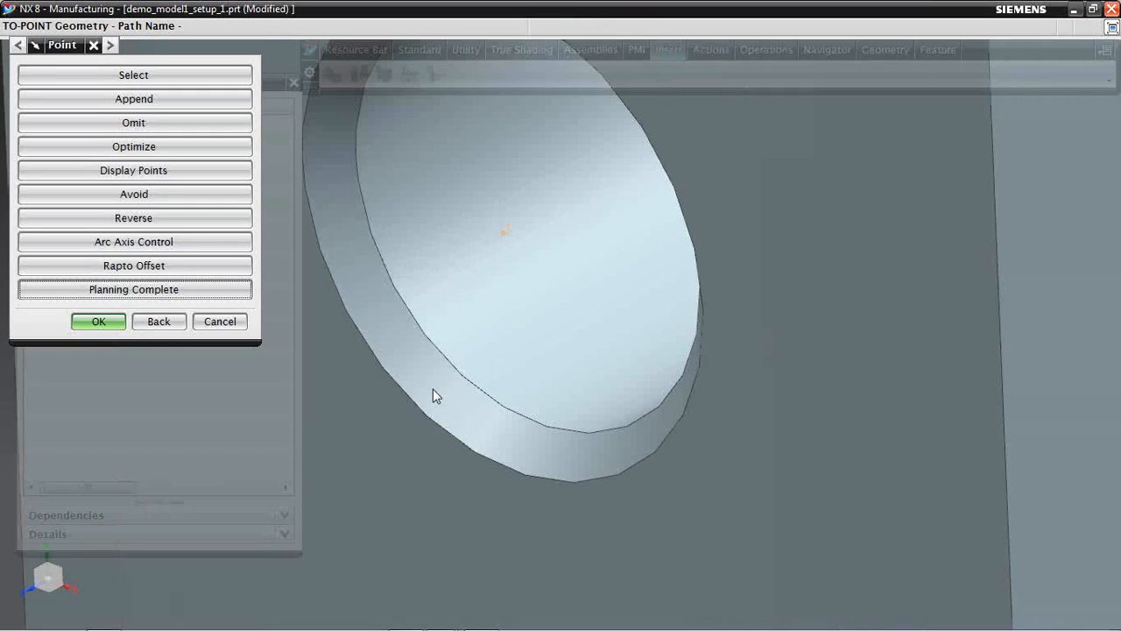
pyautogui.scroll(-1, 375, 344)
pyautogui.scroll(-5, 376, 344)
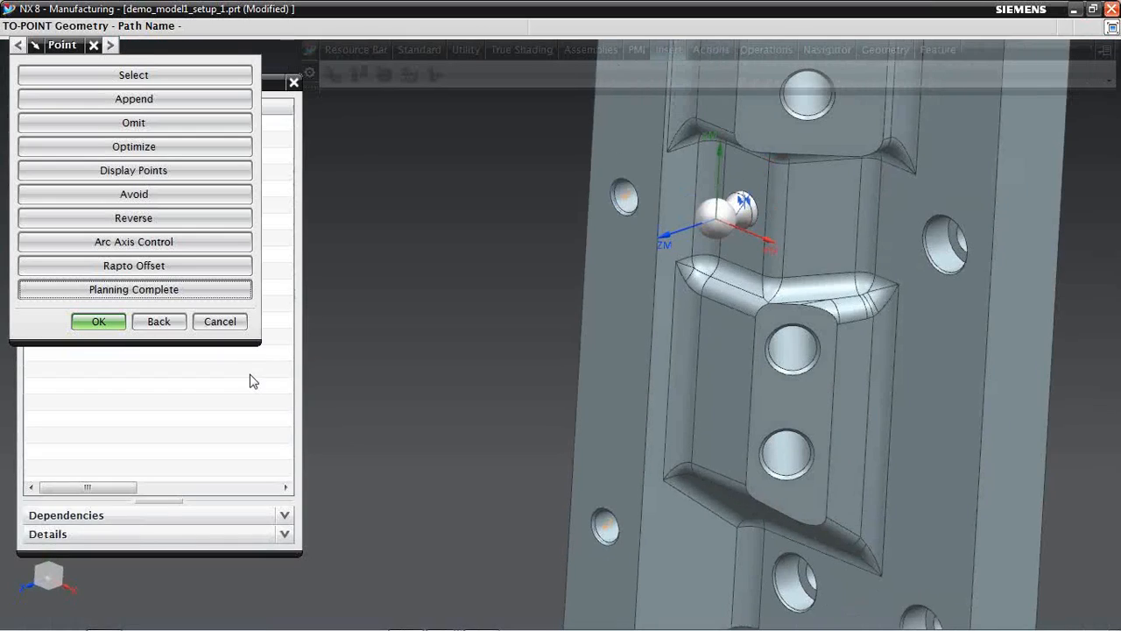
pyautogui.click(101, 318)
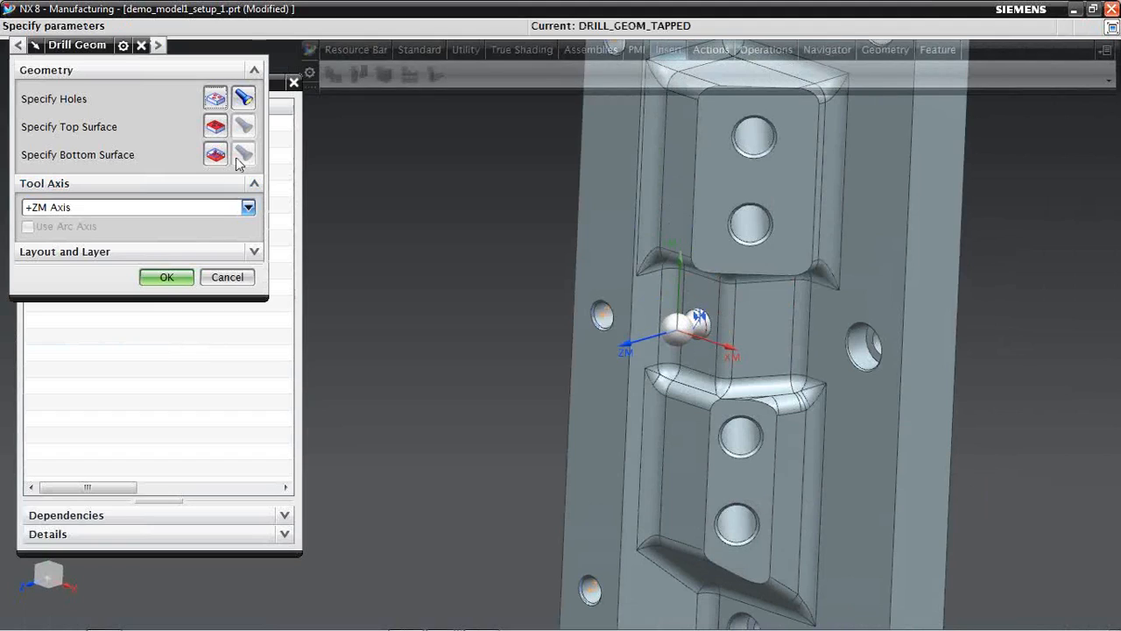
# Set the narrow raised face containing the three small holes as the top surface of DRILL_GEOM_TAPPED and accept the drill geometry
pyautogui.click(216, 127)
pyautogui.click(247, 94)
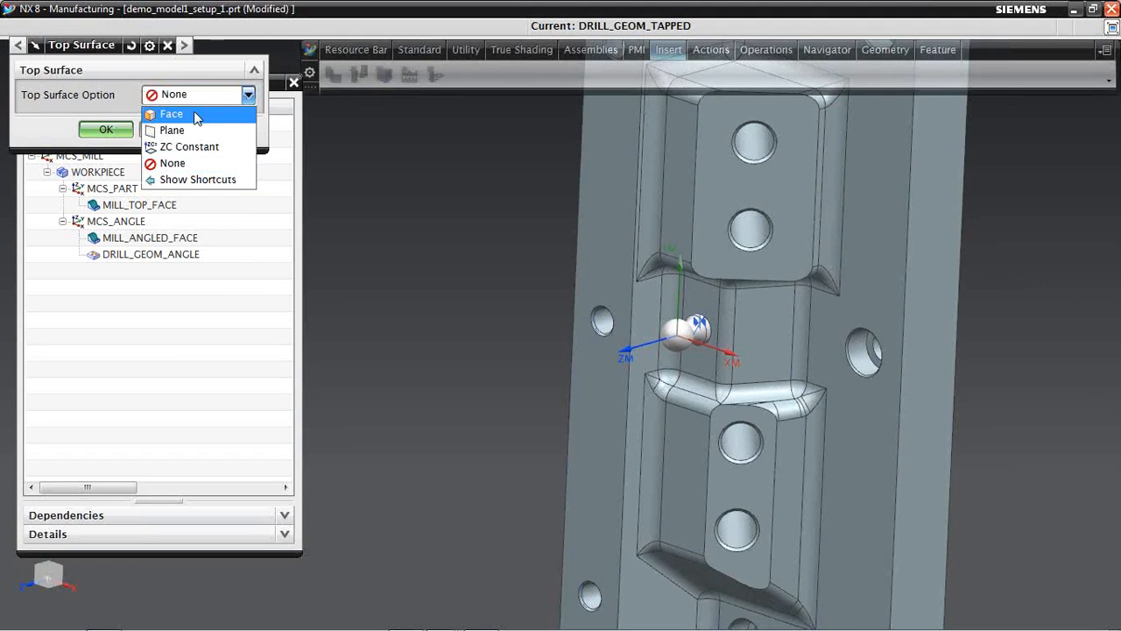
pyautogui.click(170, 113)
pyautogui.click(595, 204)
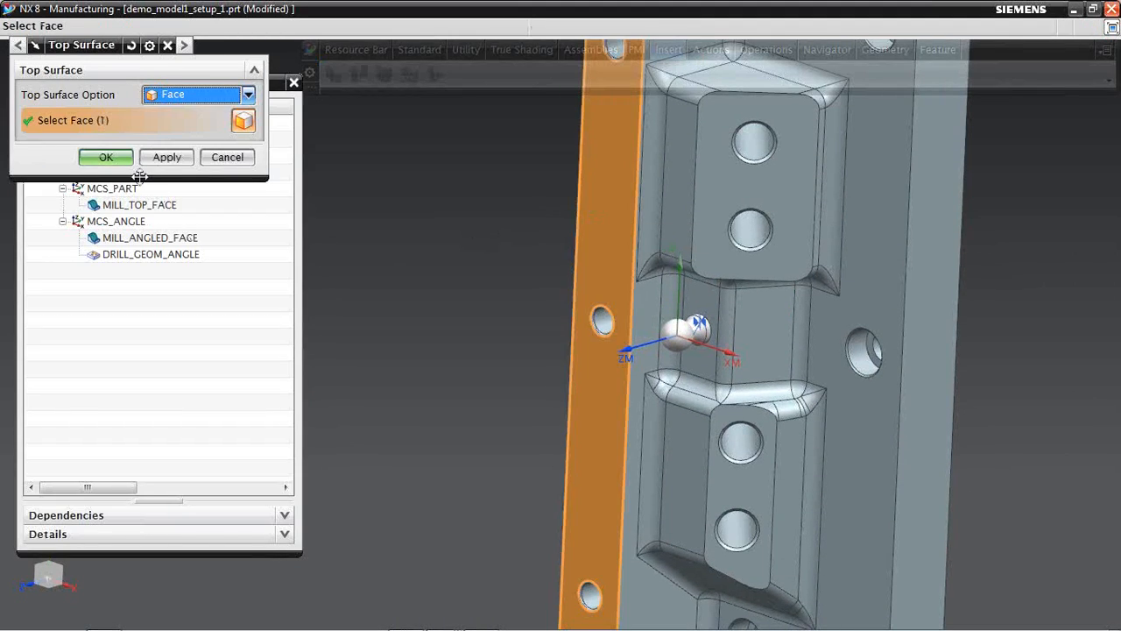
pyautogui.click(105, 157)
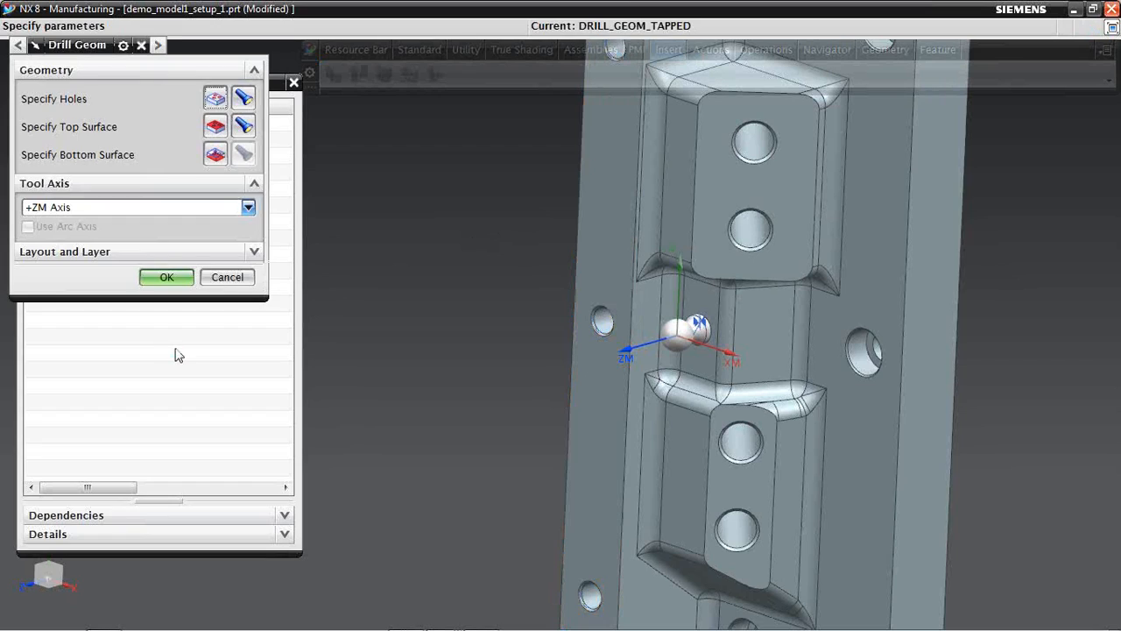
pyautogui.click(167, 276)
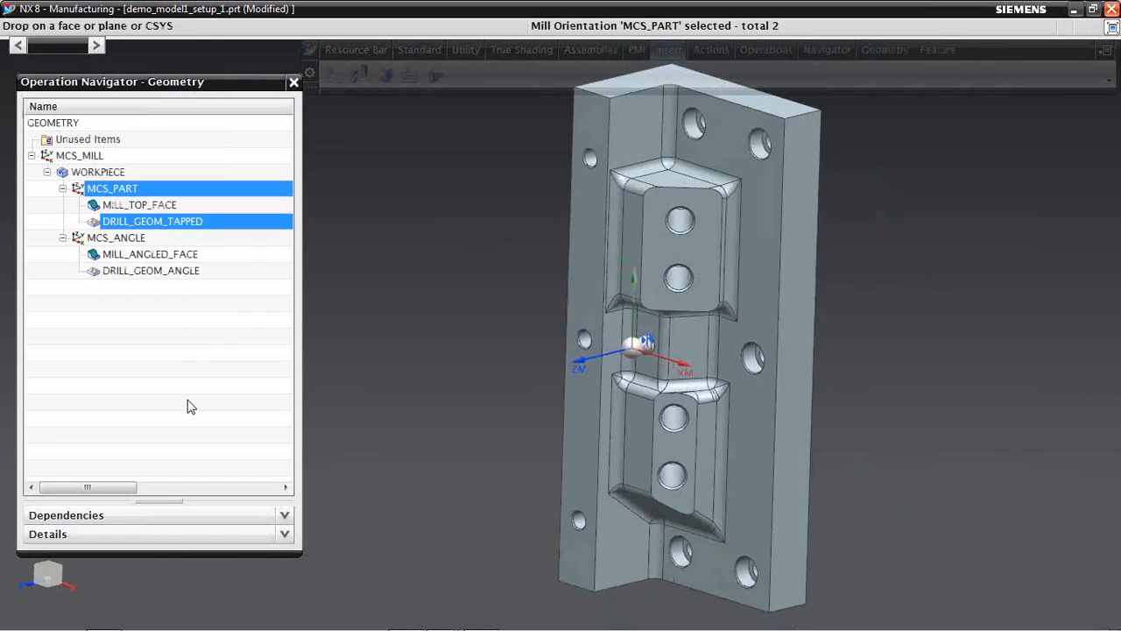